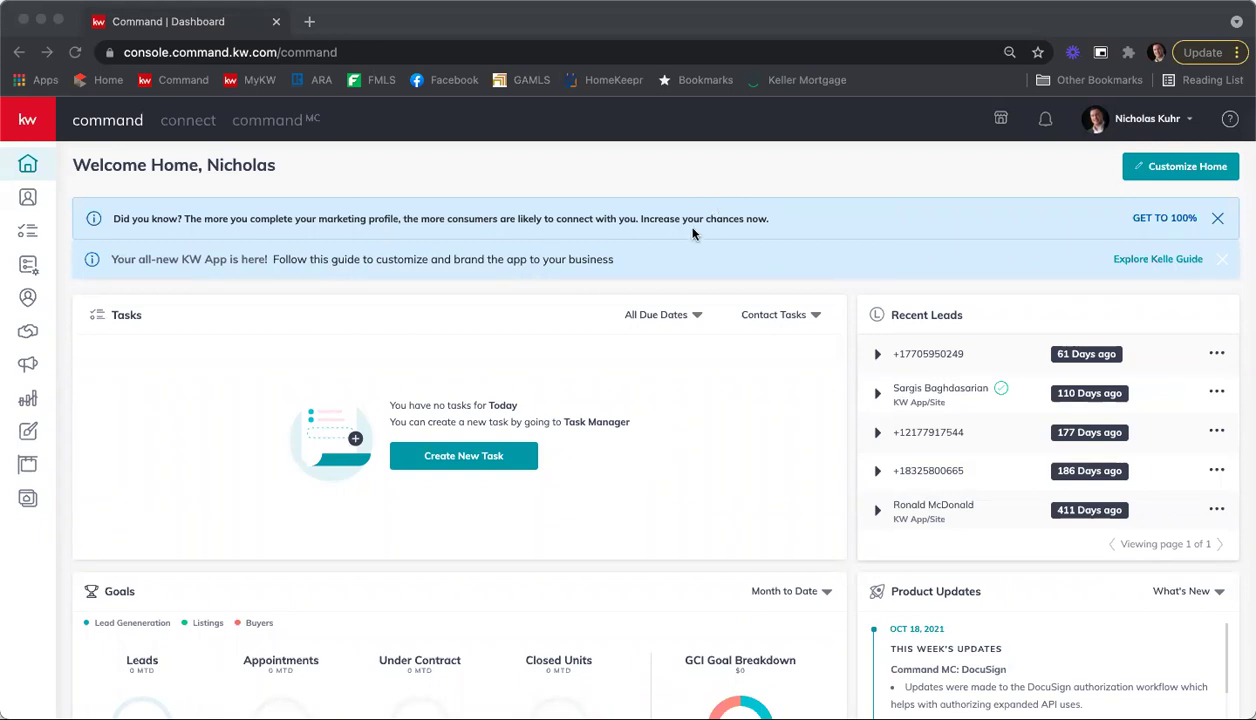
Step: Open the account Settings page from the profile name menu at the top right
left_click(1186, 121)
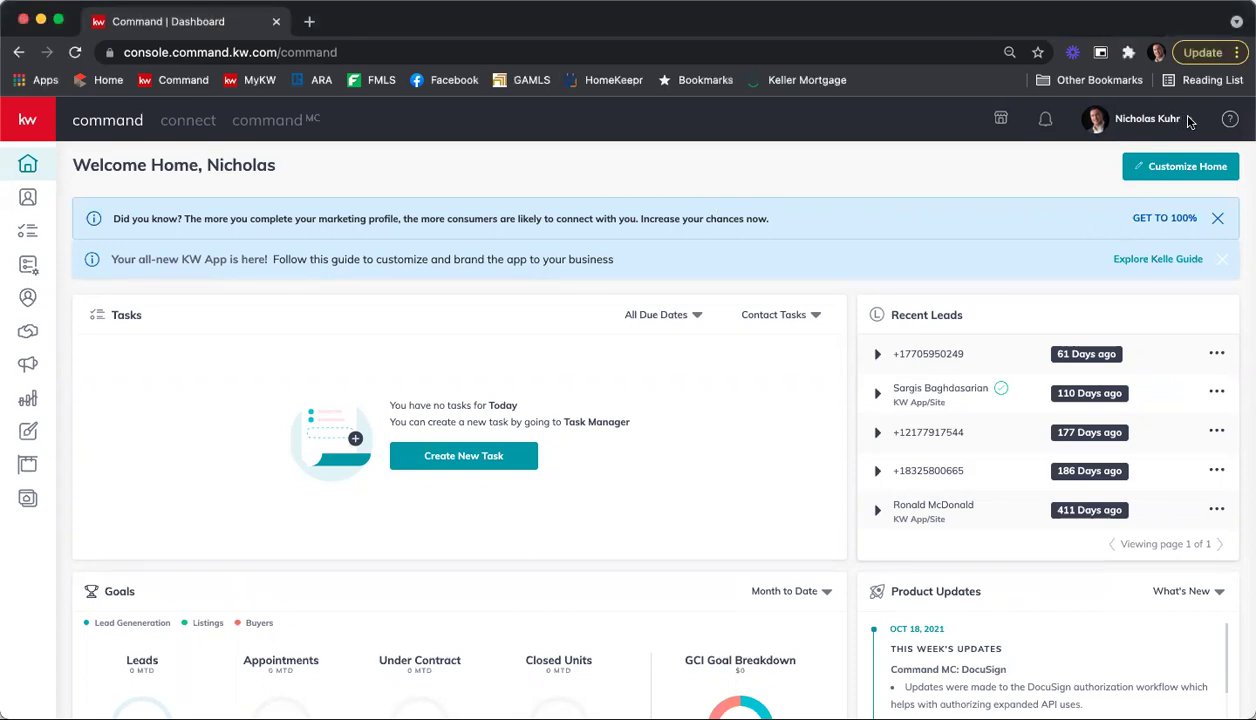
left_click(1188, 121)
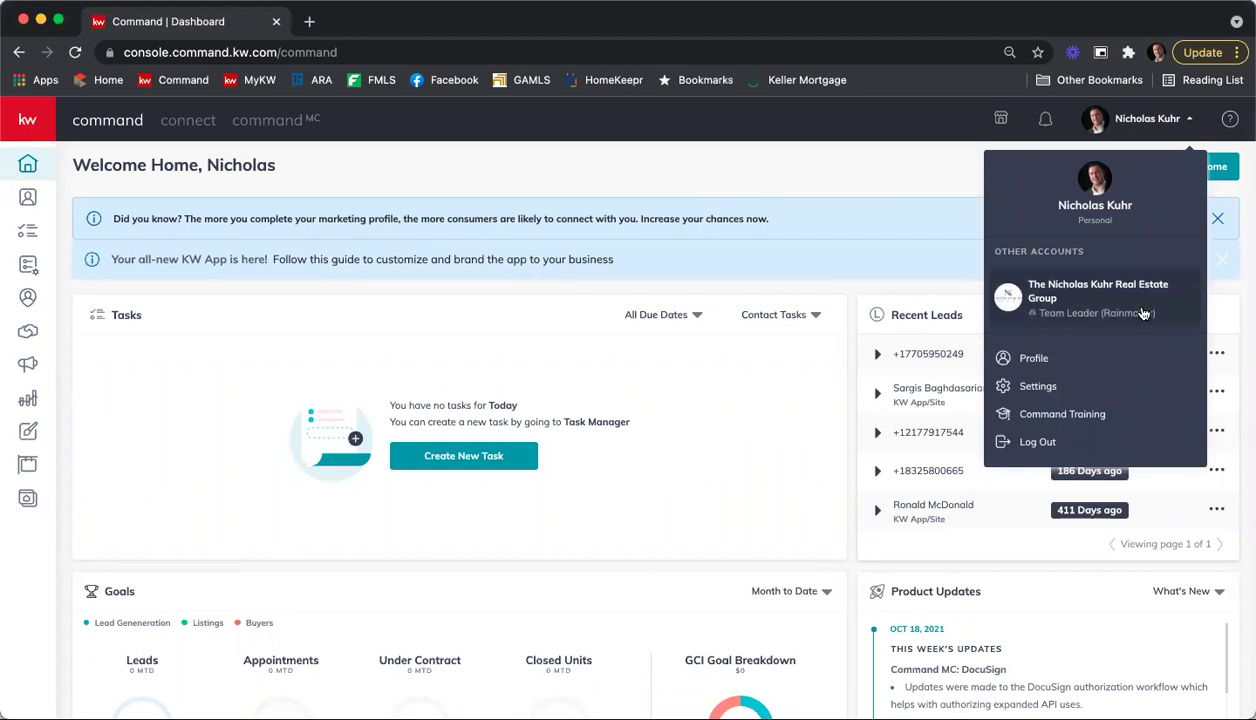
left_click(1085, 389)
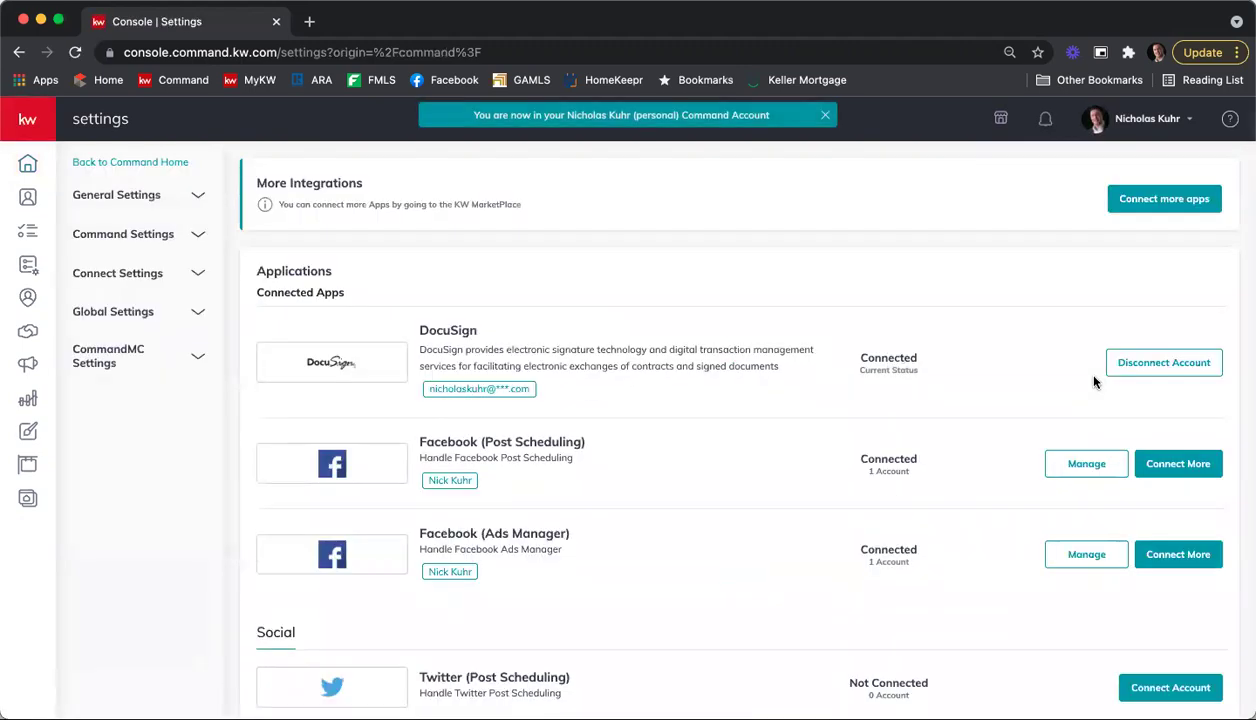
Step: Expand Connect Settings in the sidebar and go to Marketing Profile
left_click(126, 276)
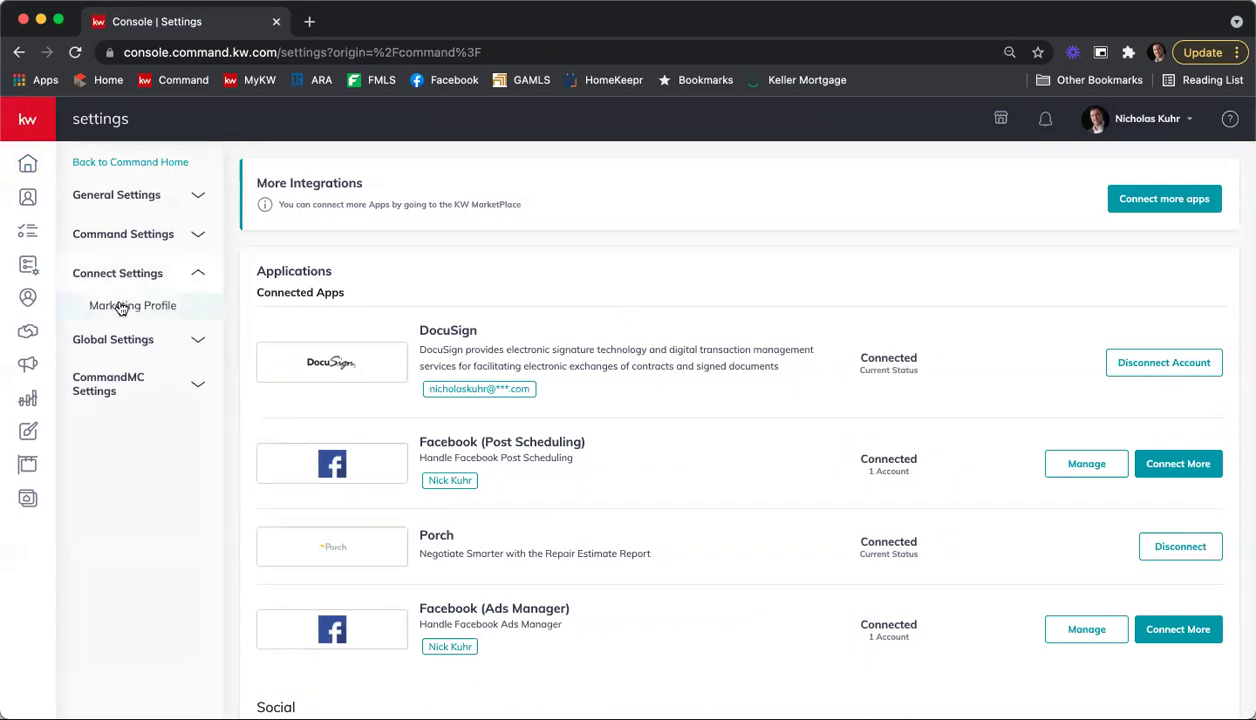
left_click(120, 309)
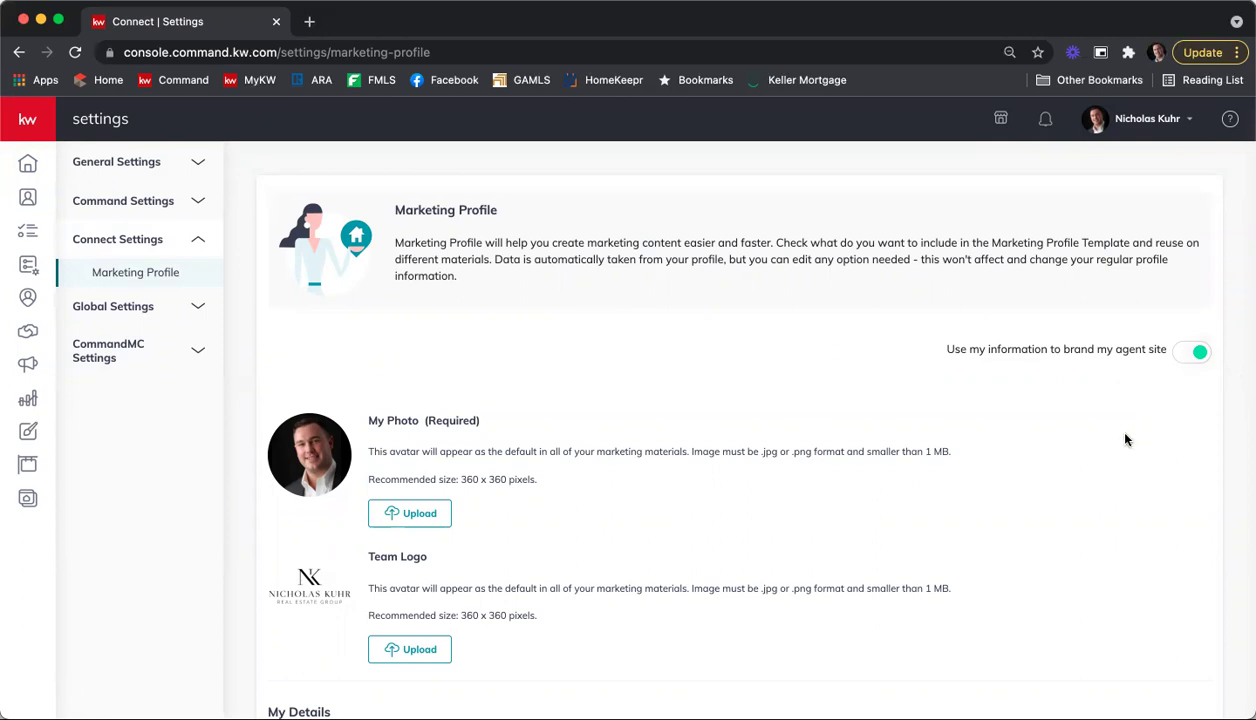
scroll(684, 356, "down", 1)
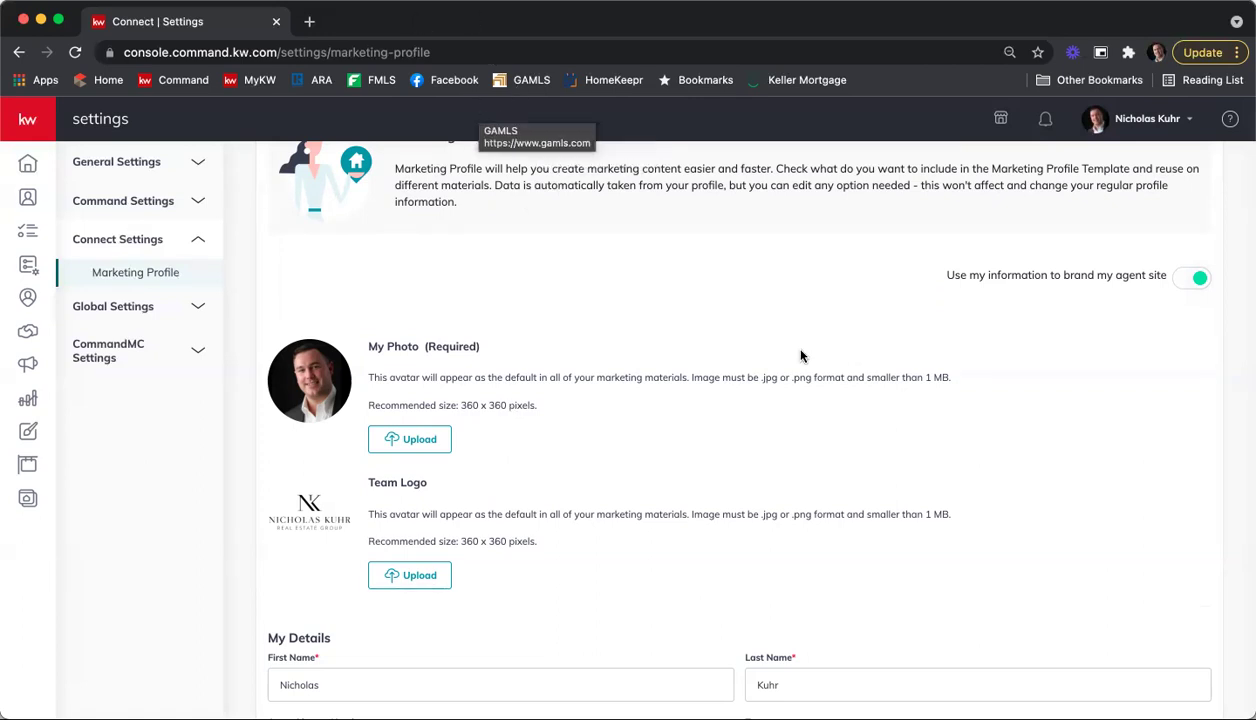
scroll(777, 350, "up", 1)
scroll(665, 298, "down", 1)
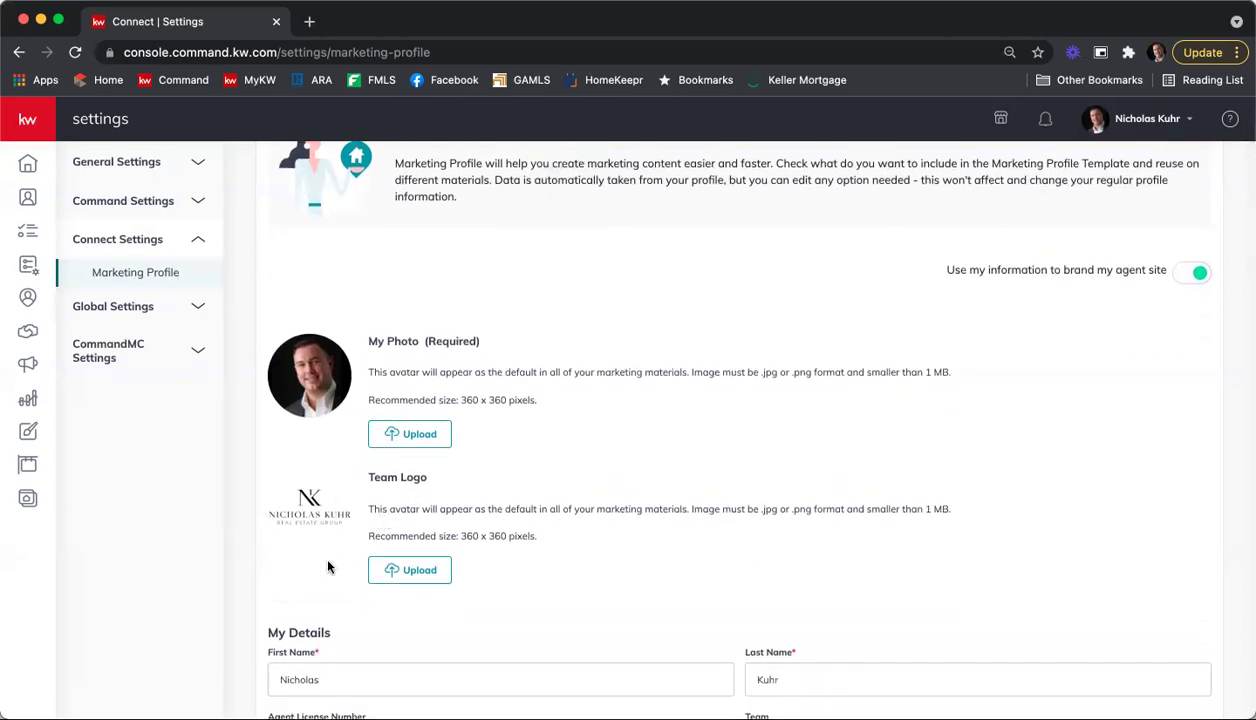
scroll(302, 476, "down", 1)
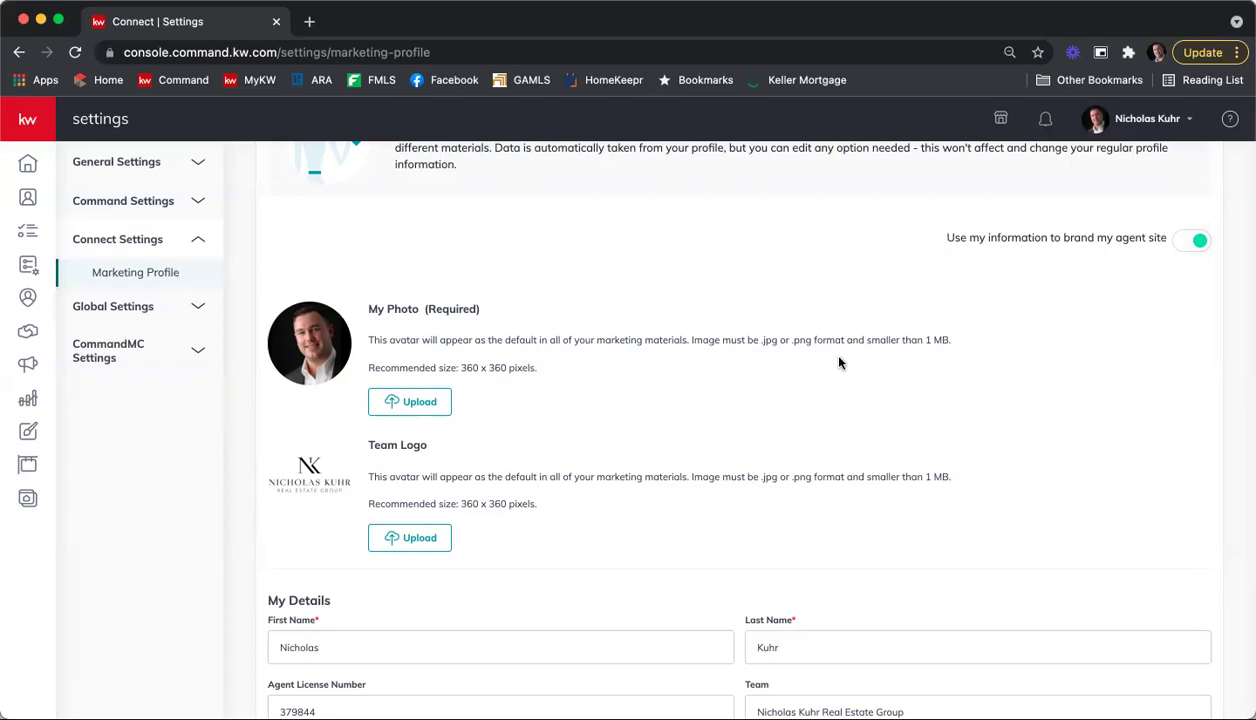
scroll(860, 350, "down", 1)
scroll(843, 352, "down", 2)
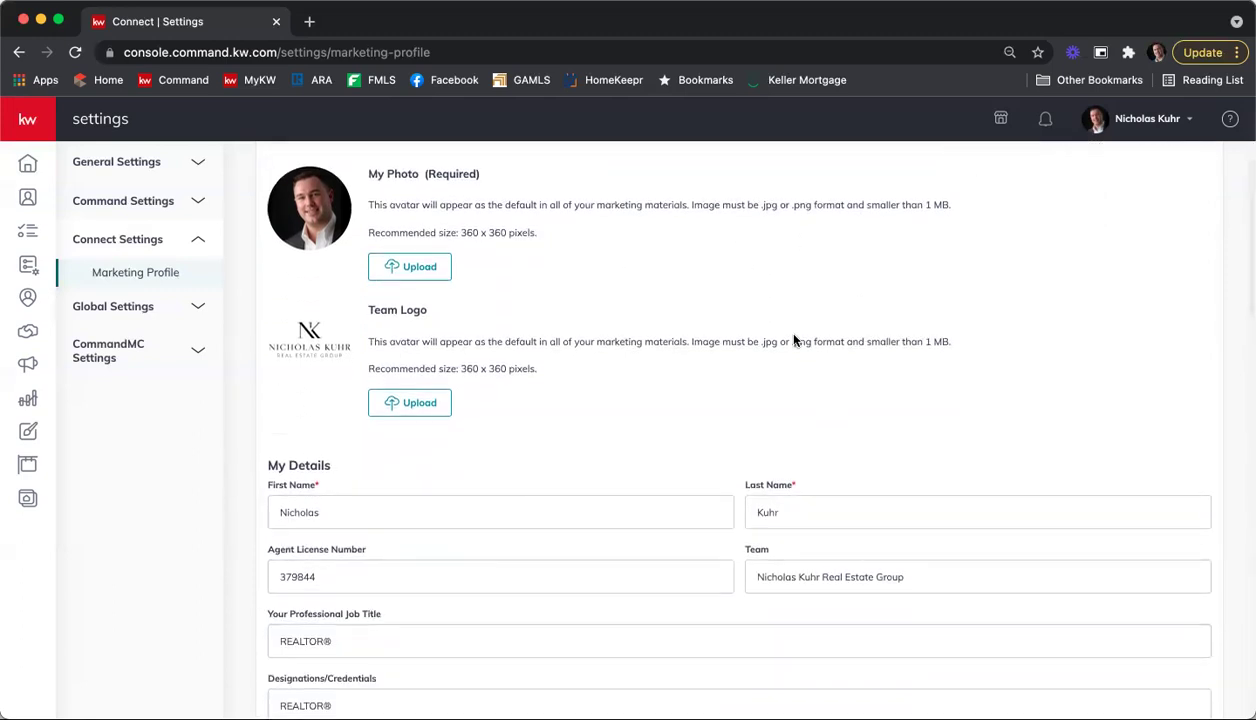
scroll(782, 325, "down", 2)
scroll(770, 326, "down", 2)
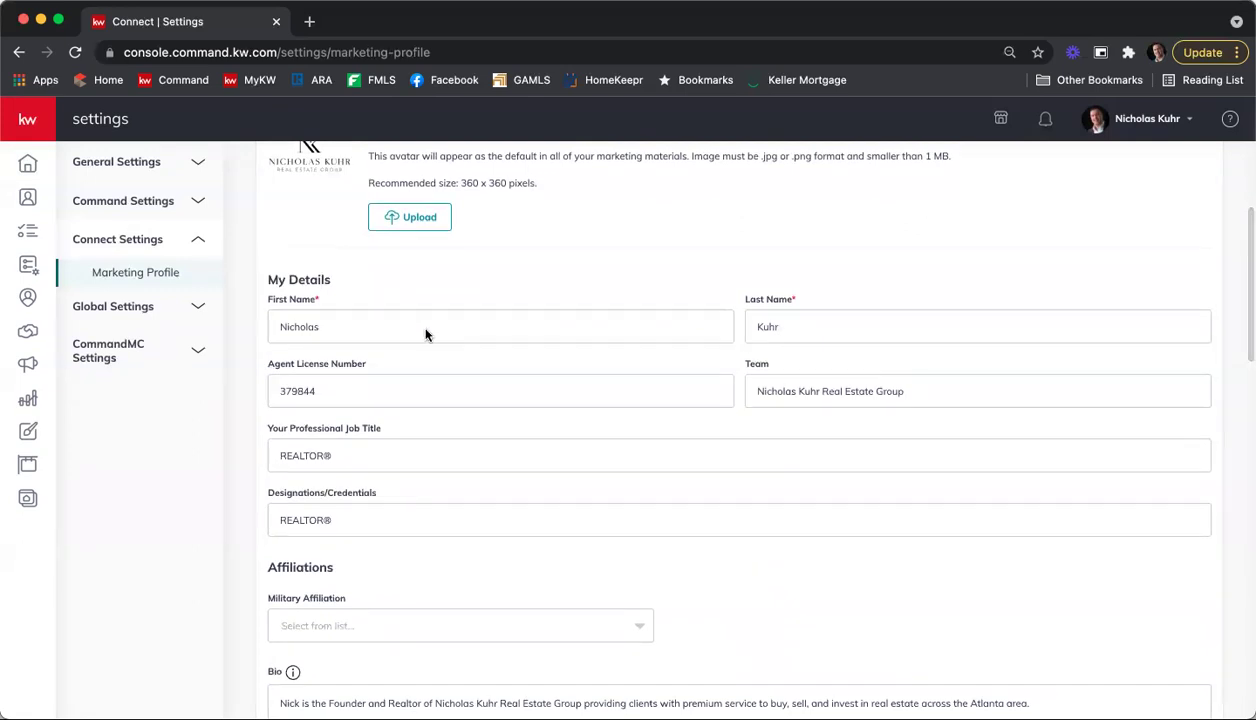
scroll(495, 339, "down", 1)
scroll(495, 339, "down", 1)
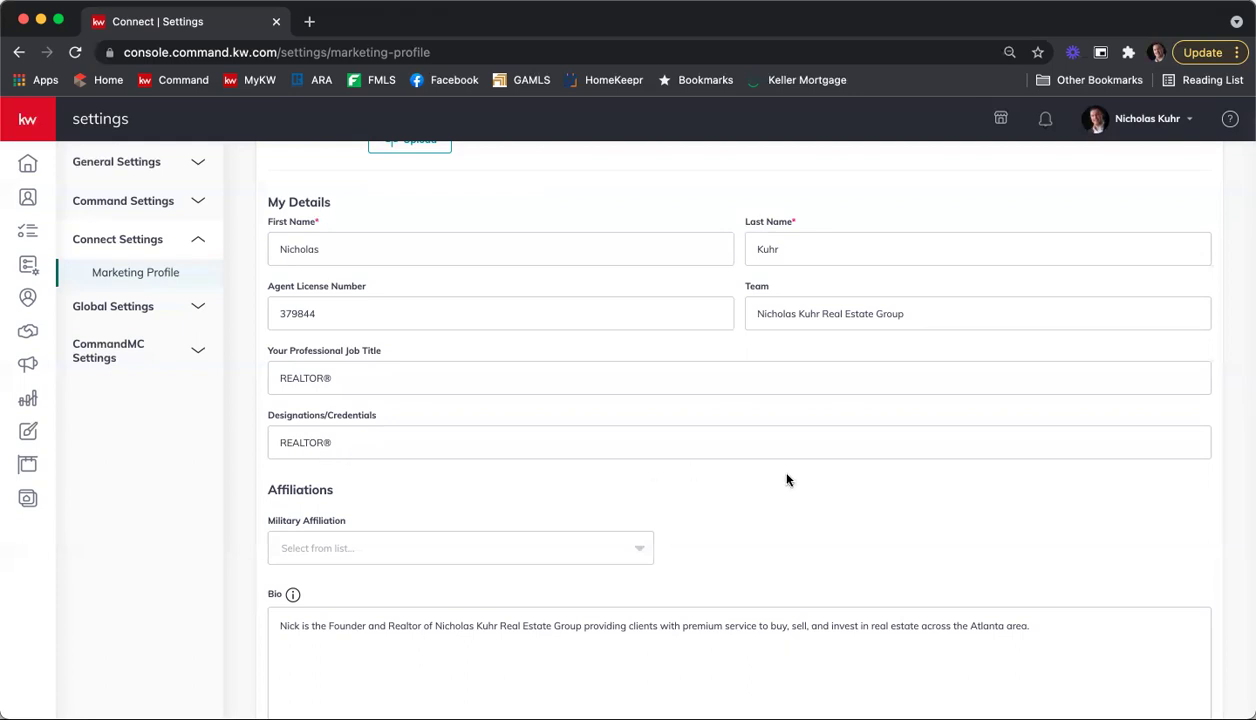
scroll(815, 480, "down", 3)
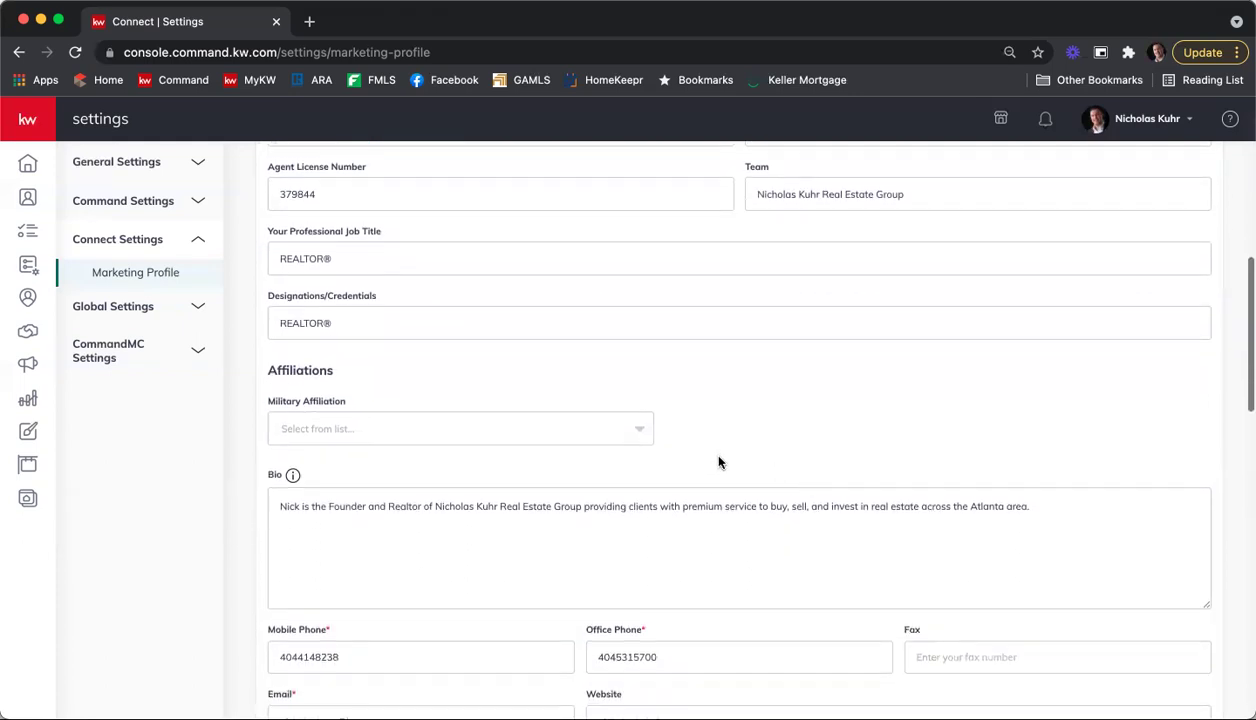
scroll(221, 398, "up", 1)
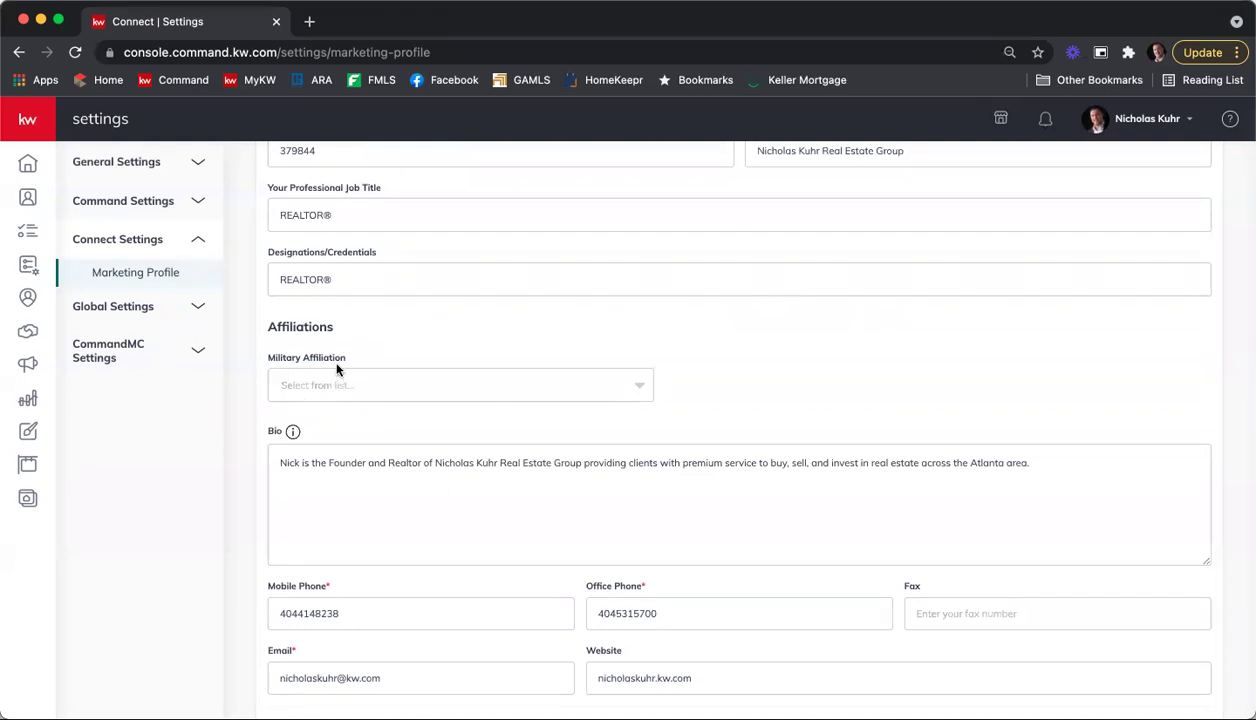
left_click(638, 388)
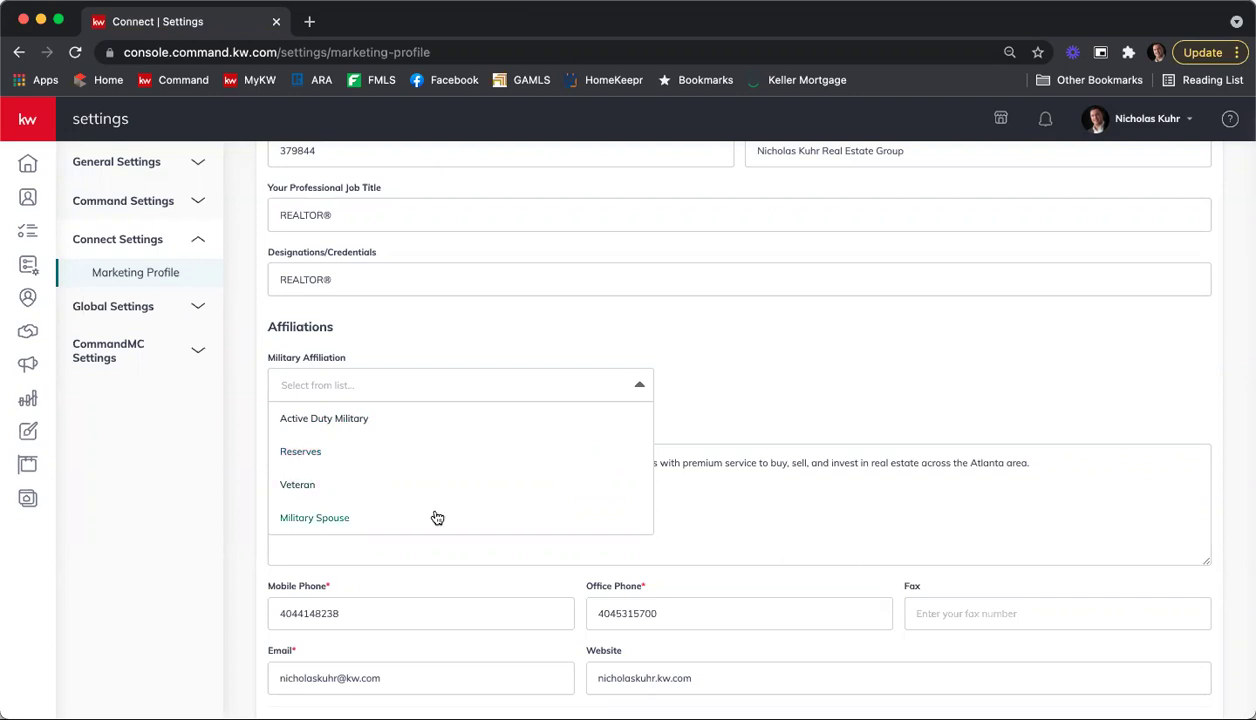
left_click(734, 394)
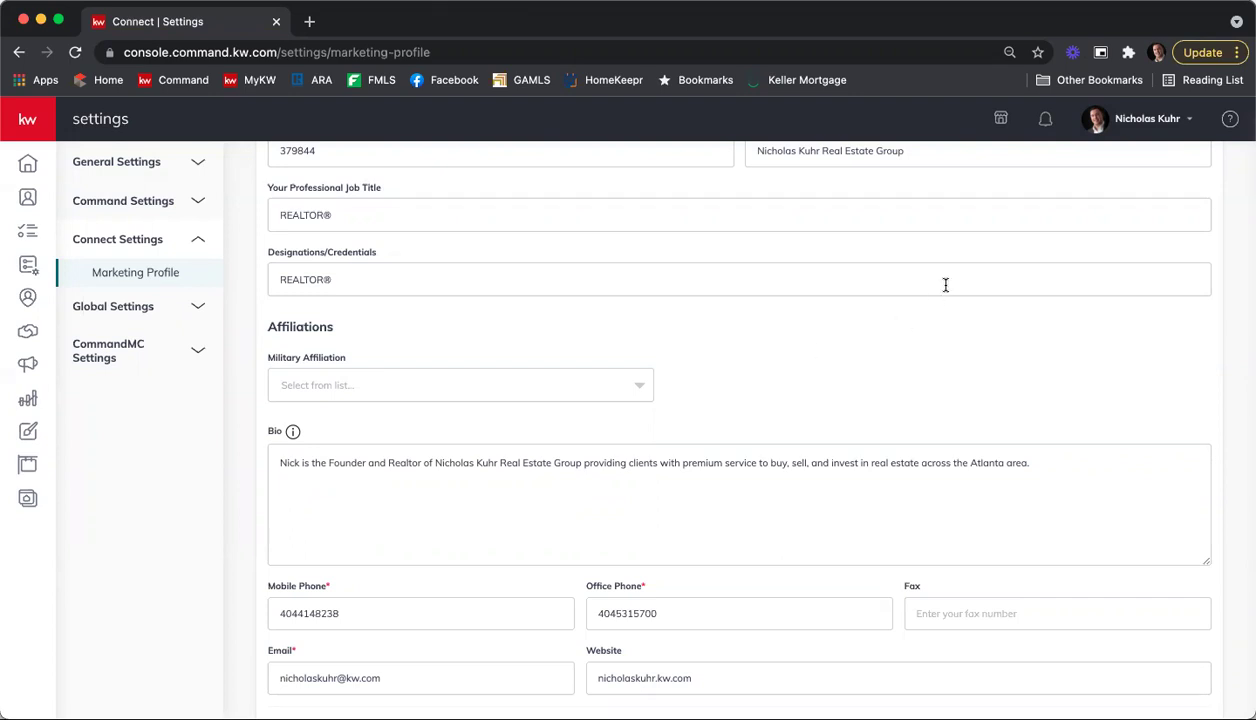
scroll(945, 285, "down", 3)
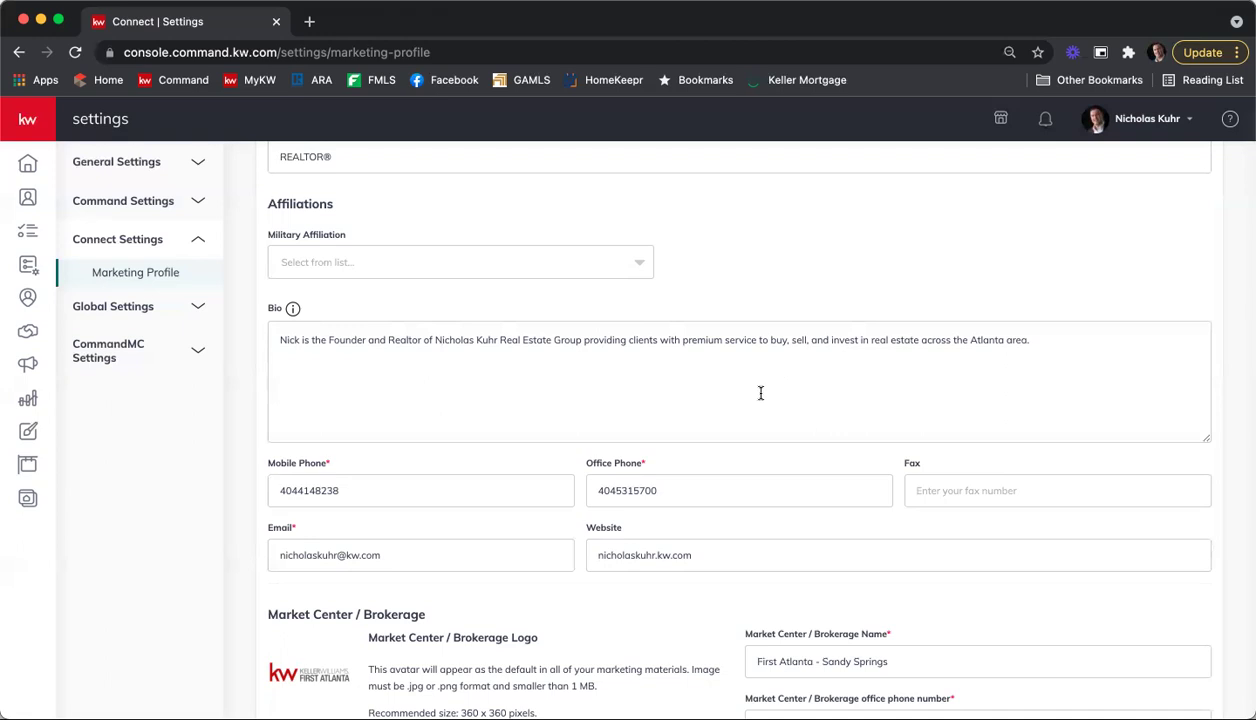
Step: Enter the market center's fax number in the Marketing Profile Fax field
scroll(563, 290, "down", 3)
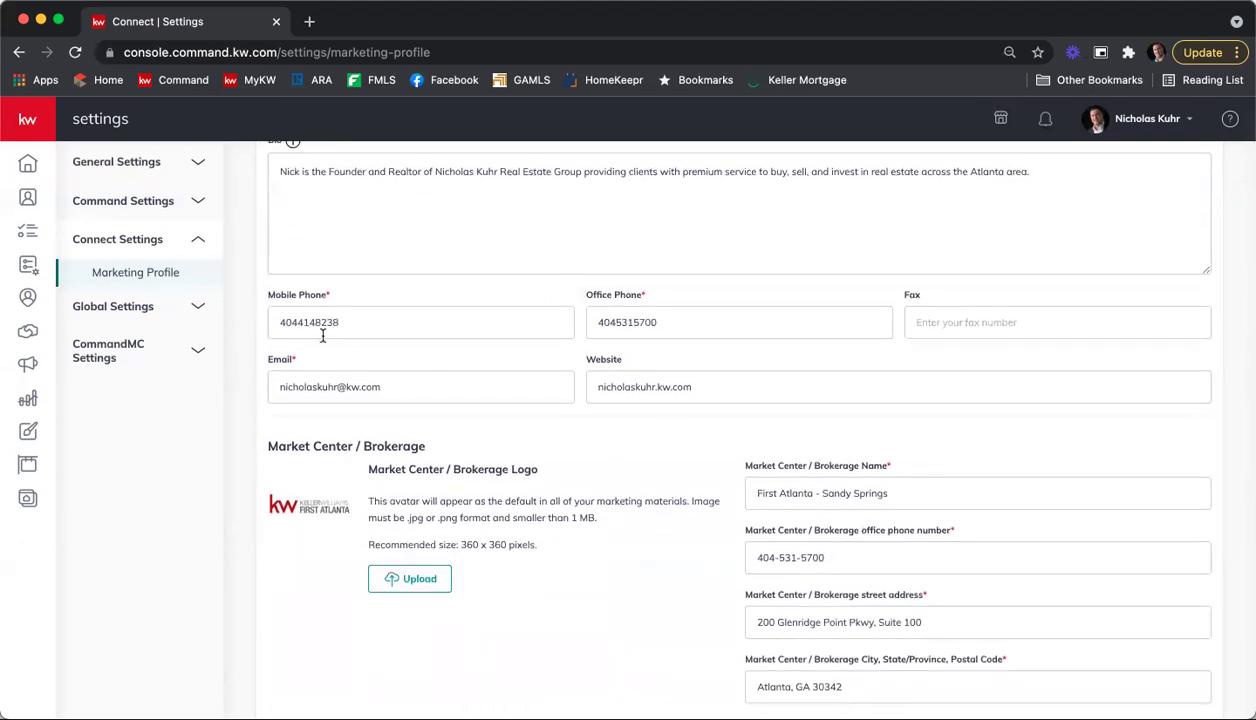
left_click(981, 329)
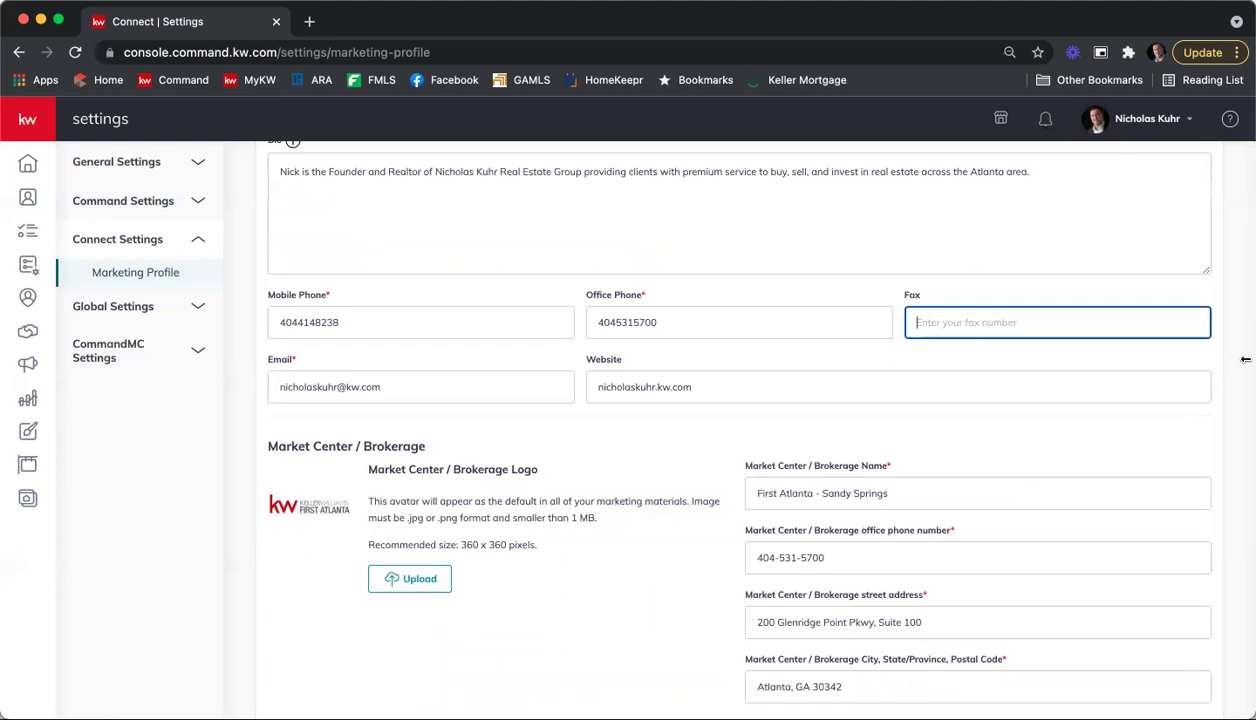
scroll(757, 358, "up", 1)
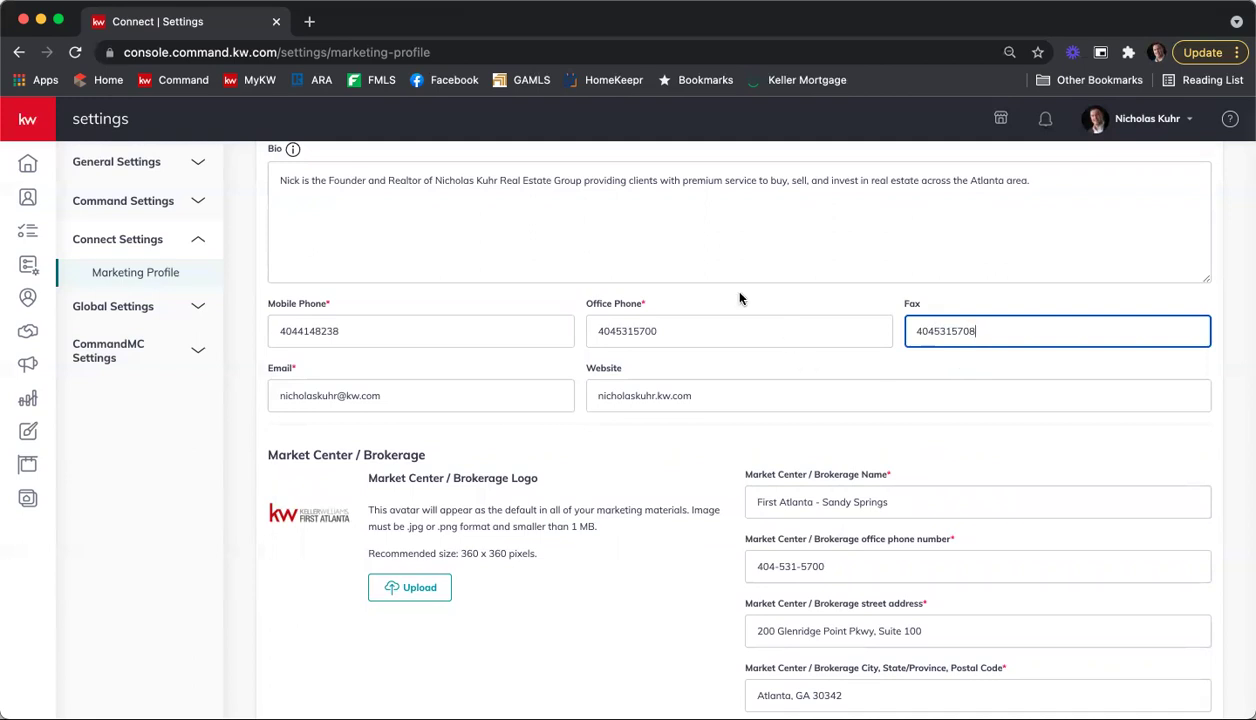
scroll(724, 268, "down", 3)
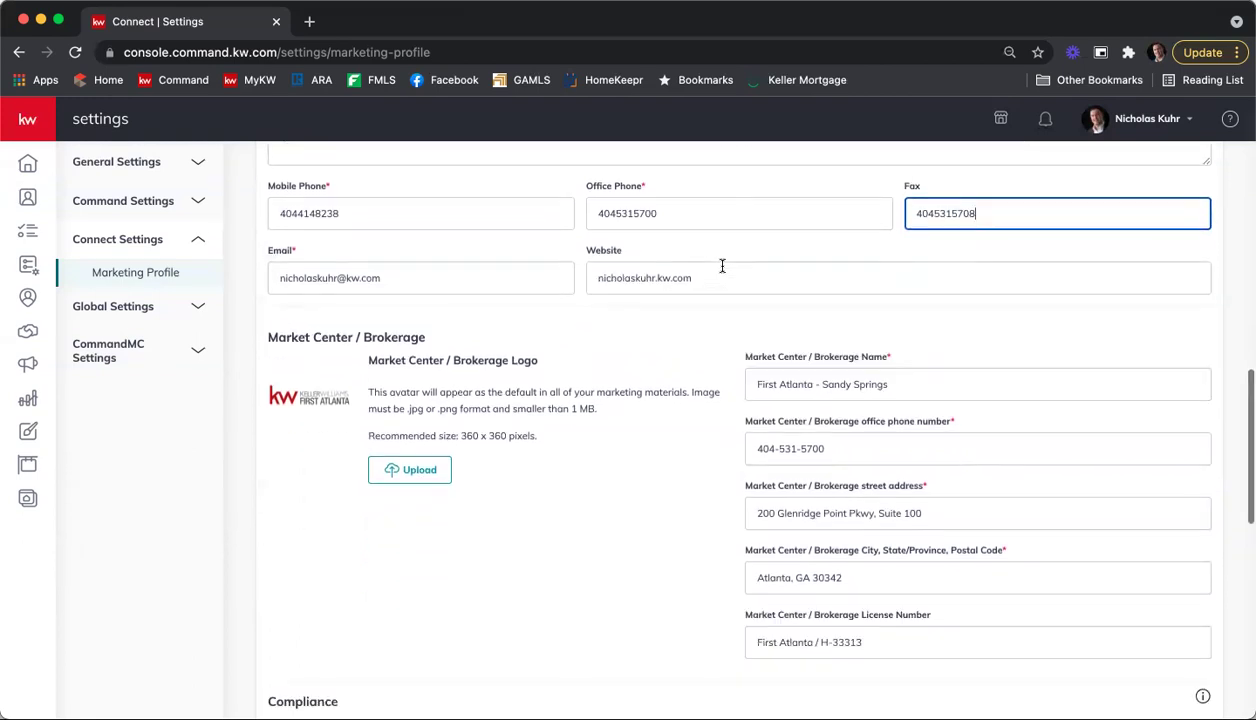
scroll(700, 312, "down", 2)
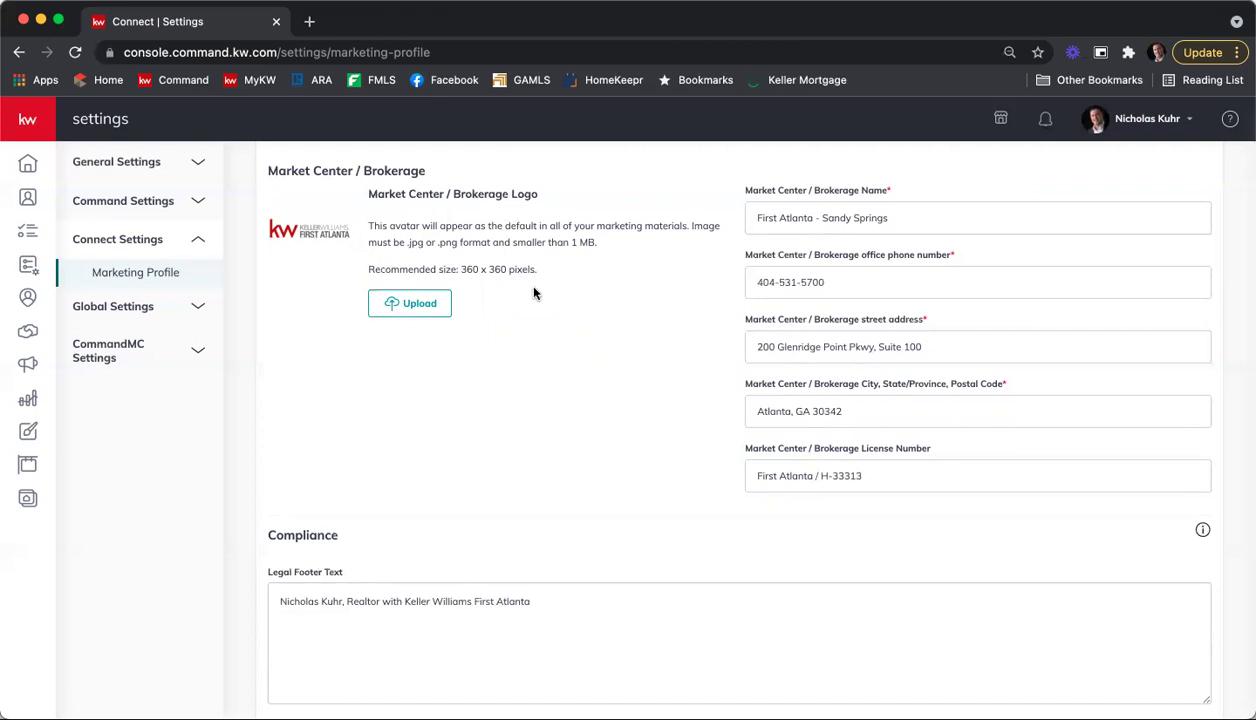
Step: Go to rawlsgrouphelpdesk.com in a new Chrome tab
left_click(309, 21)
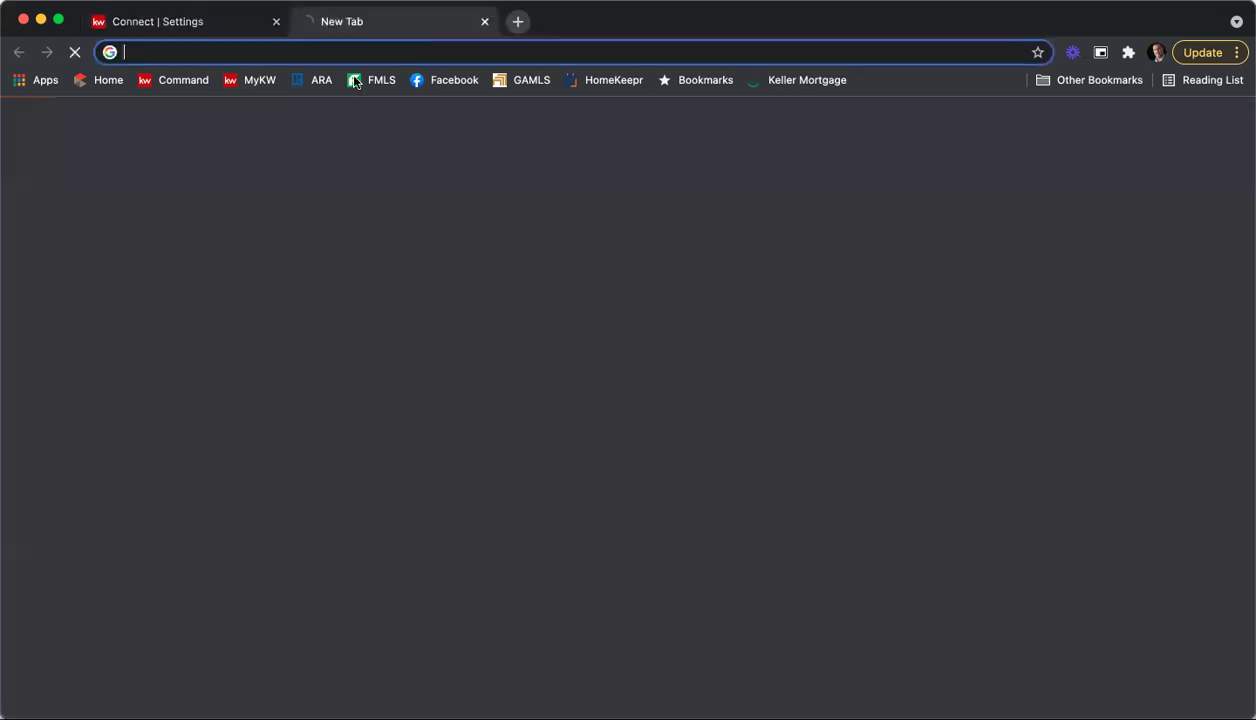
type("s")
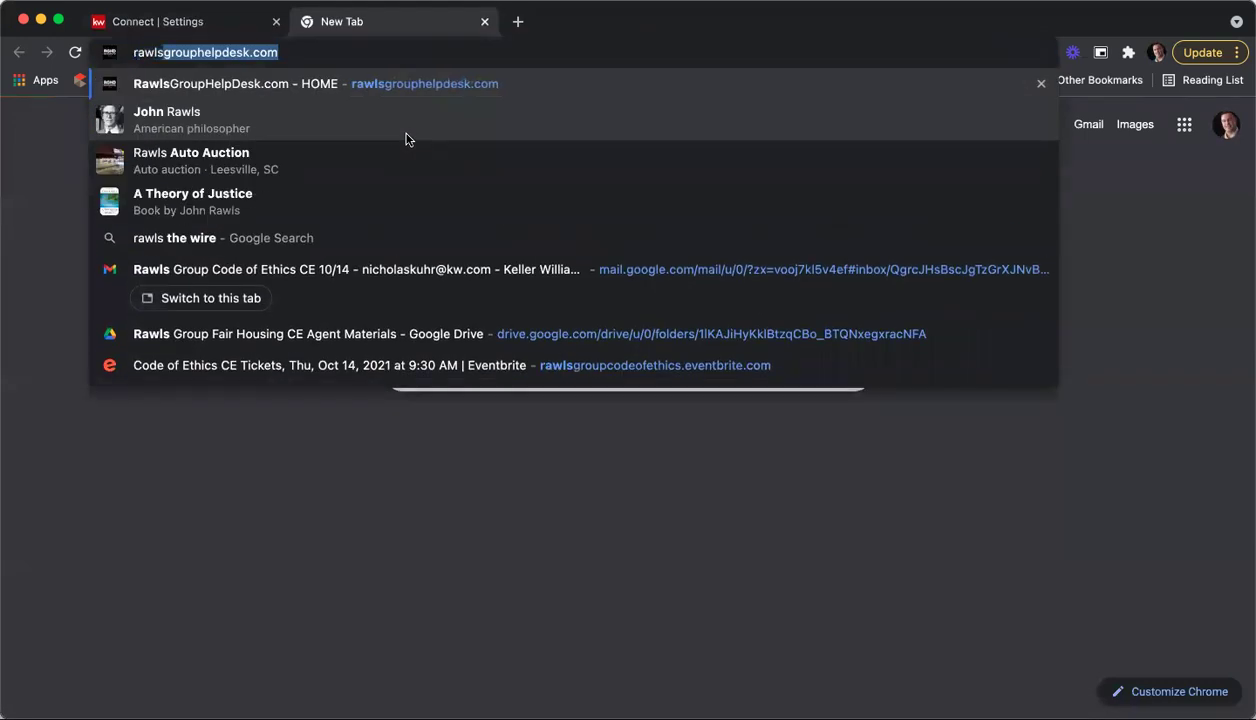
left_click(280, 85)
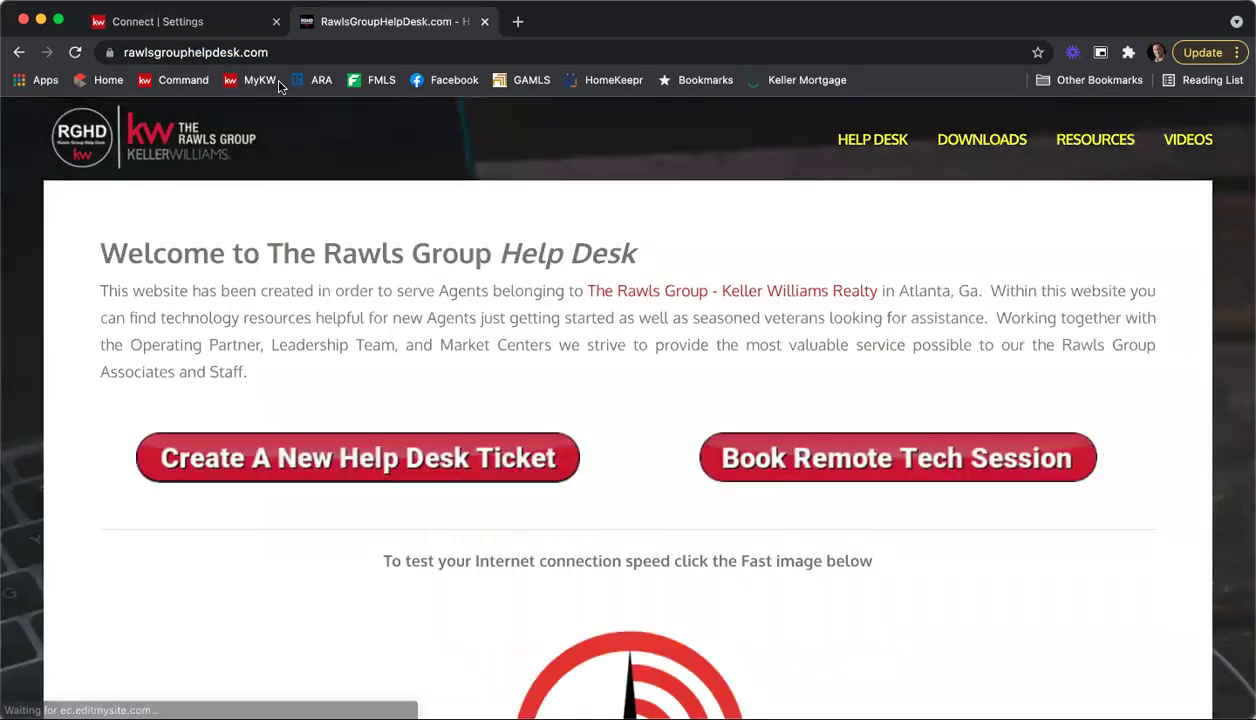
Step: Open Market Center Logos from the DOWNLOADS menu on the Help Desk site
mouse_move(945, 140)
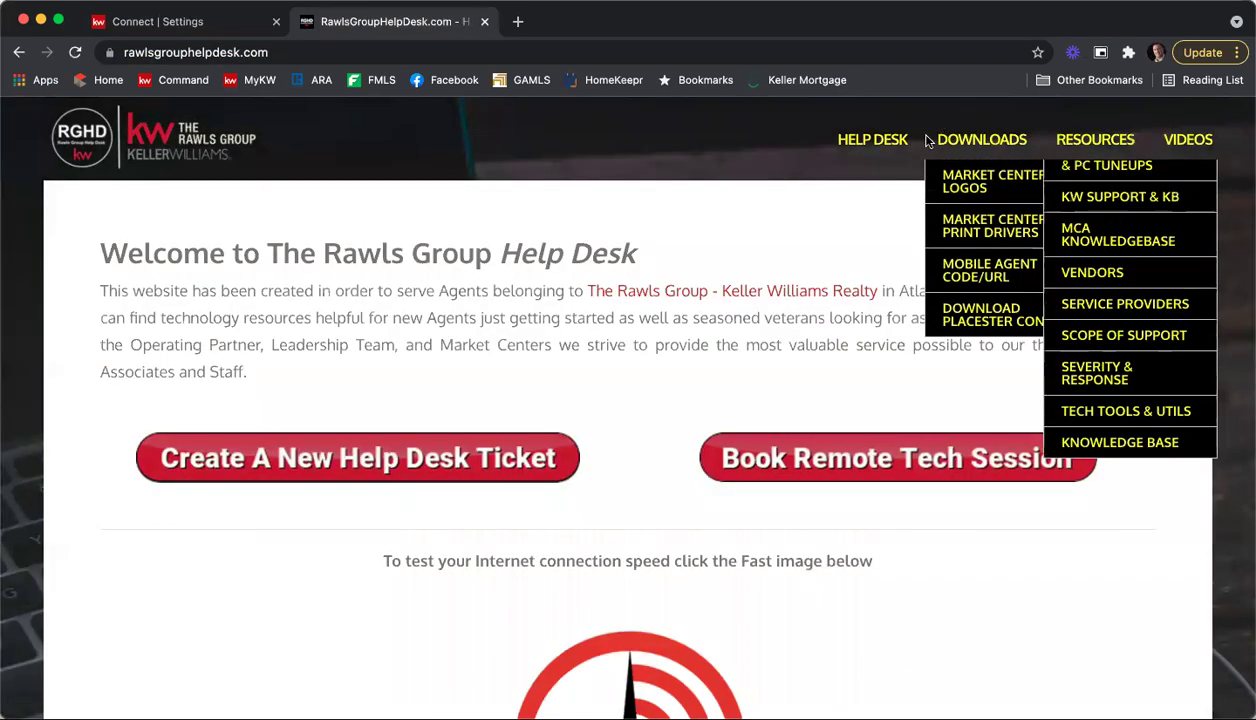
left_click(1043, 190)
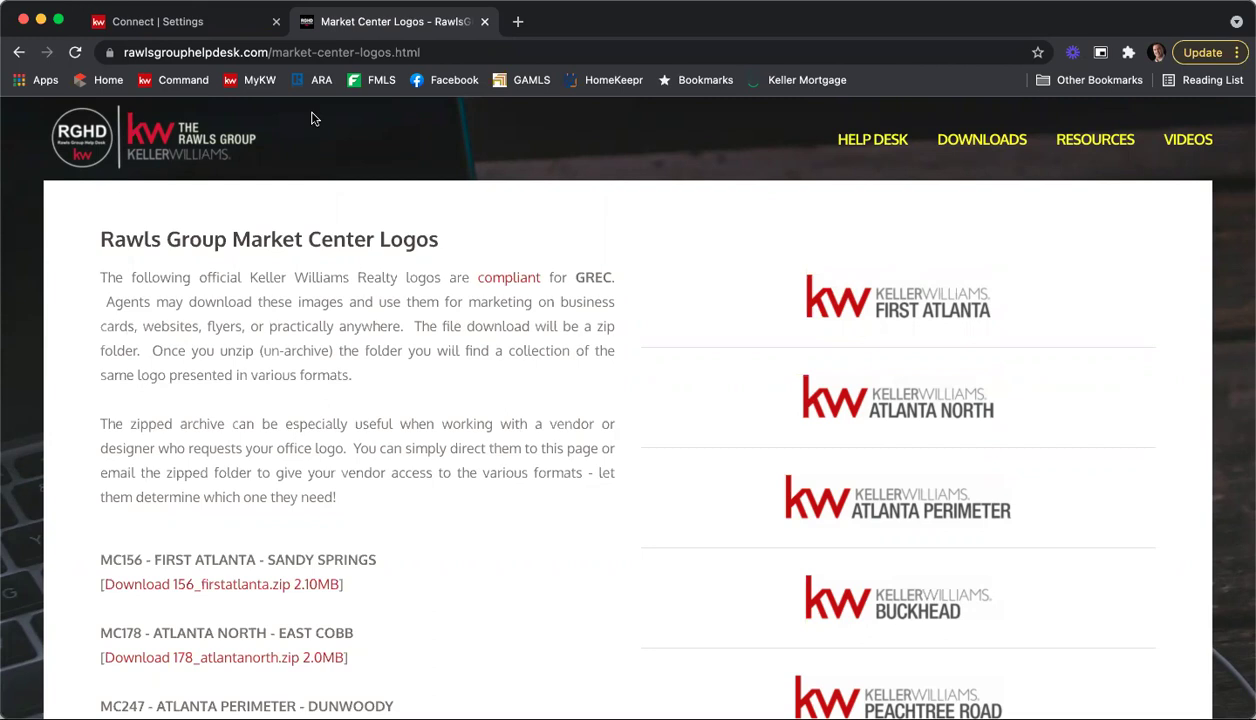
Step: Close the Help Desk tab and scroll the Marketing Profile down to the Legal Footer section
left_click(483, 22)
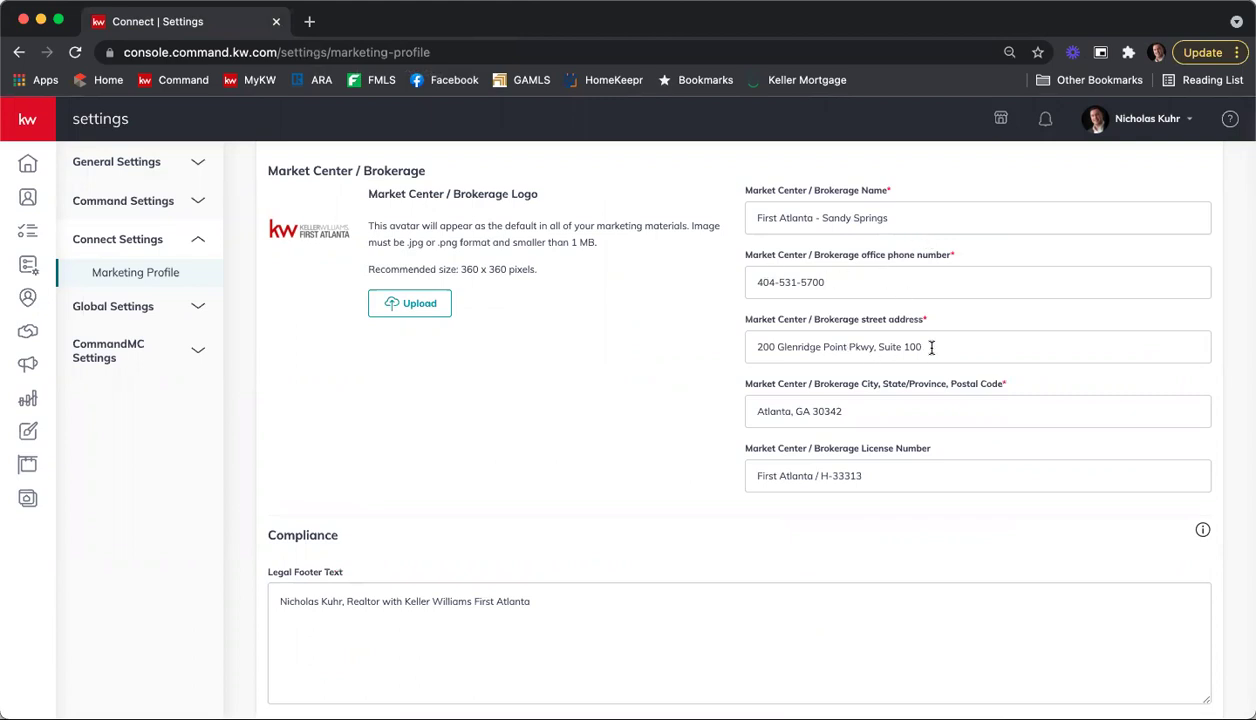
scroll(931, 347, "down", 1)
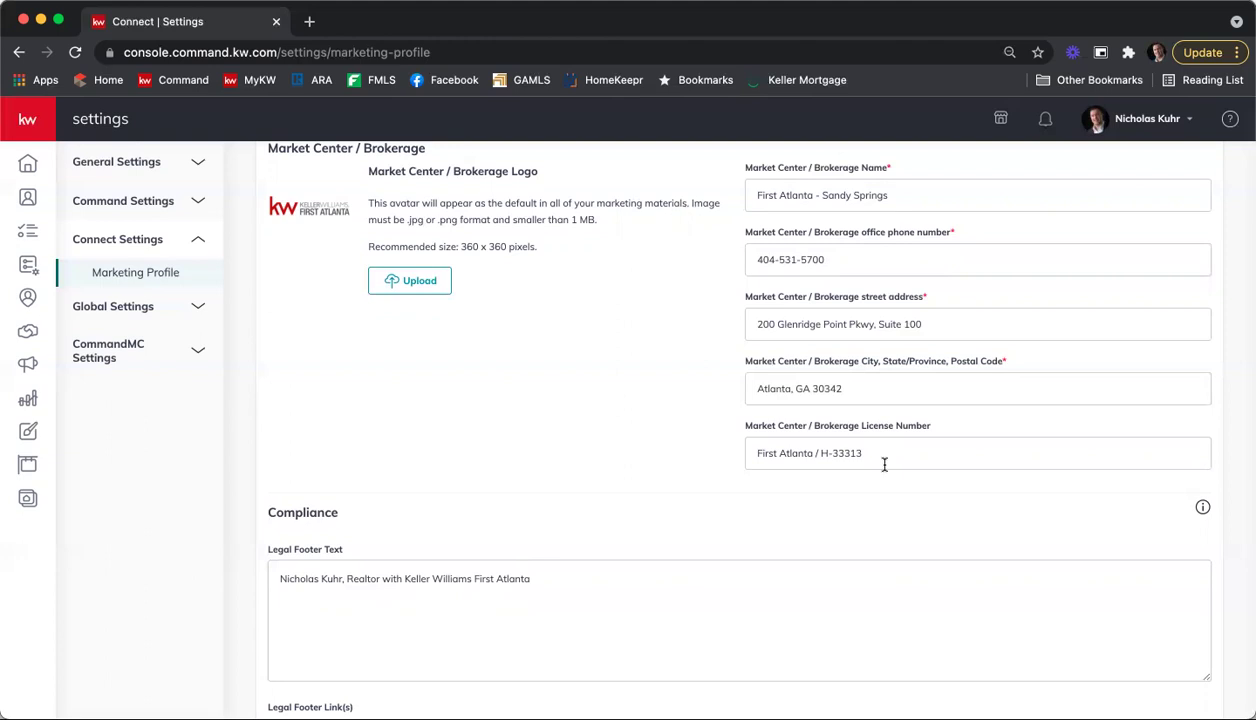
scroll(620, 331, "down", 5)
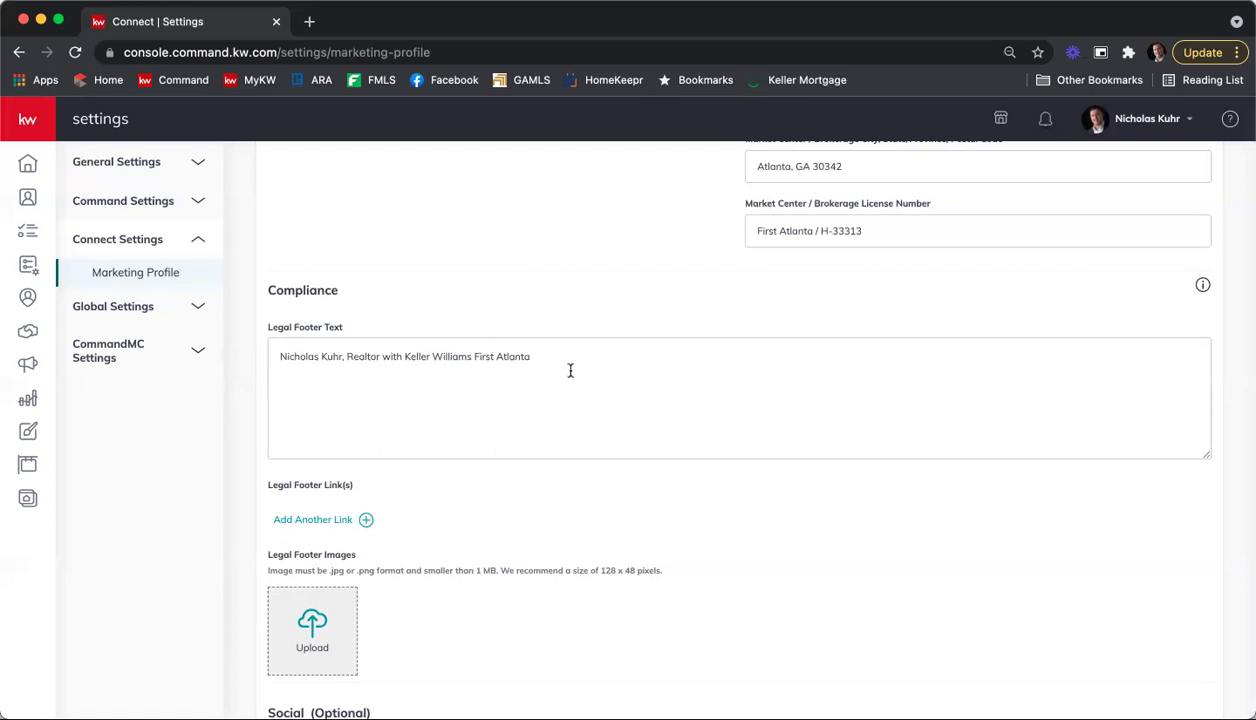
scroll(700, 467, "down", 1)
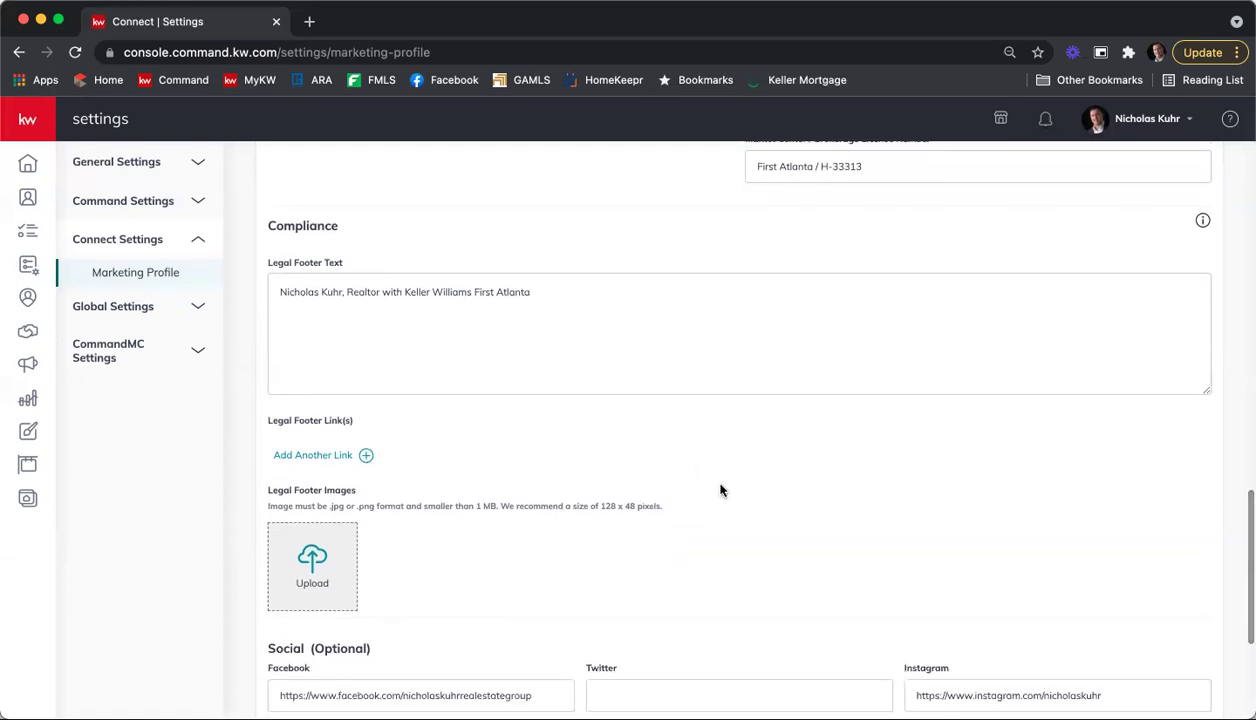
scroll(696, 462, "down", 1)
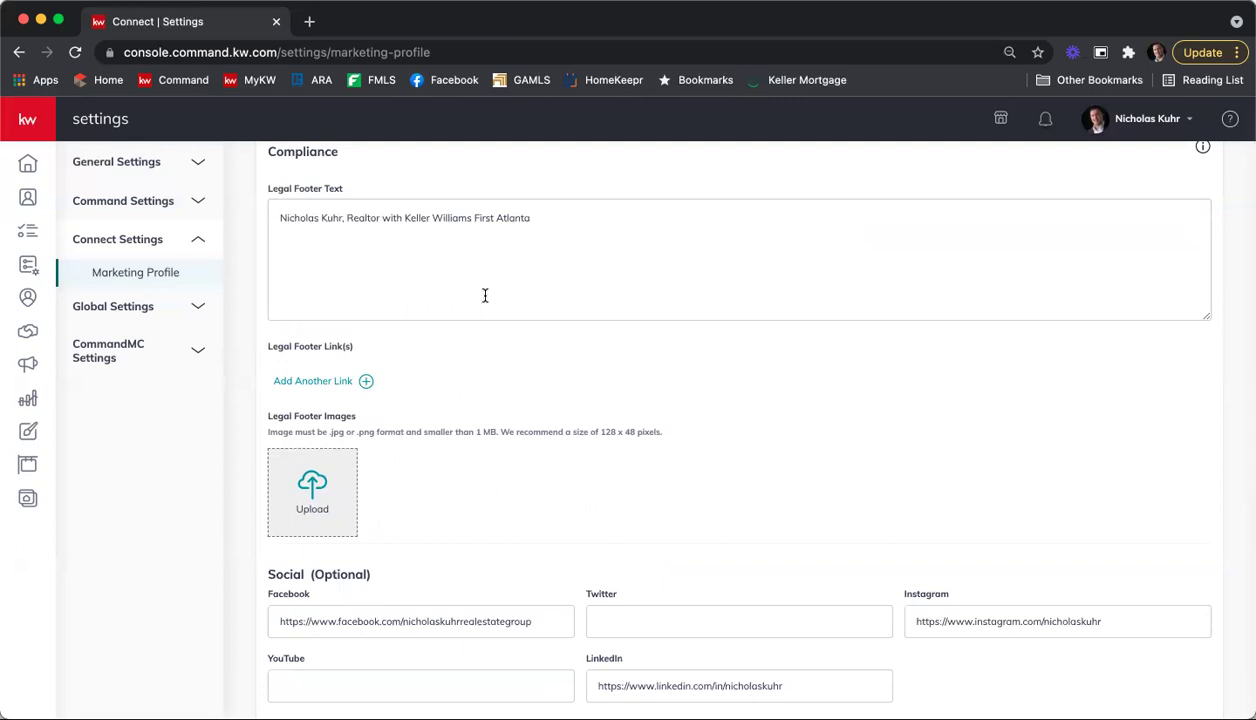
scroll(490, 325, "down", 1)
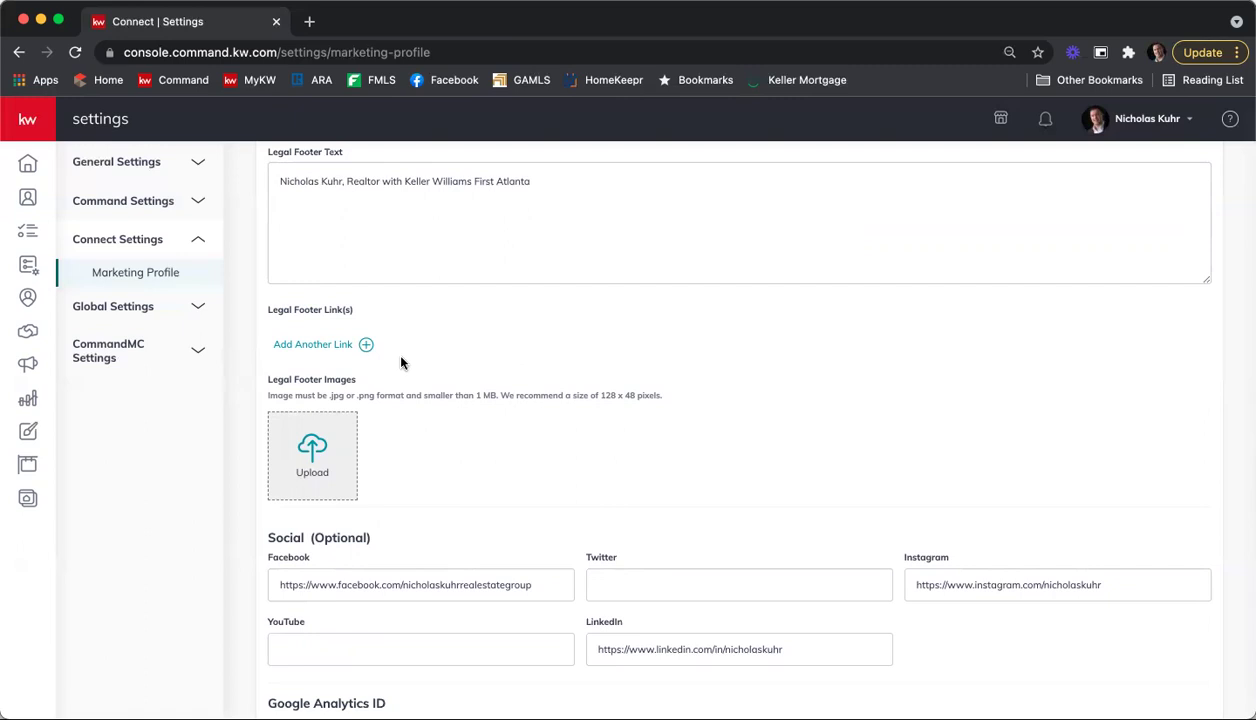
left_click(334, 346)
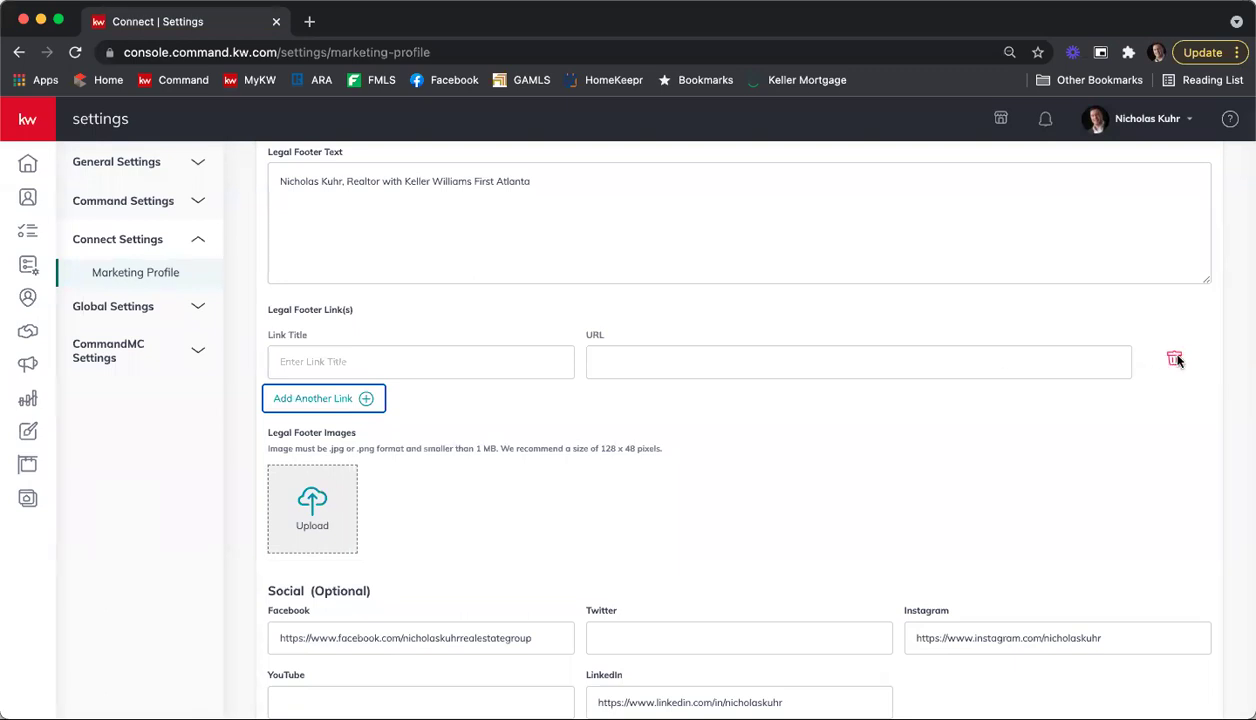
left_click(1174, 359)
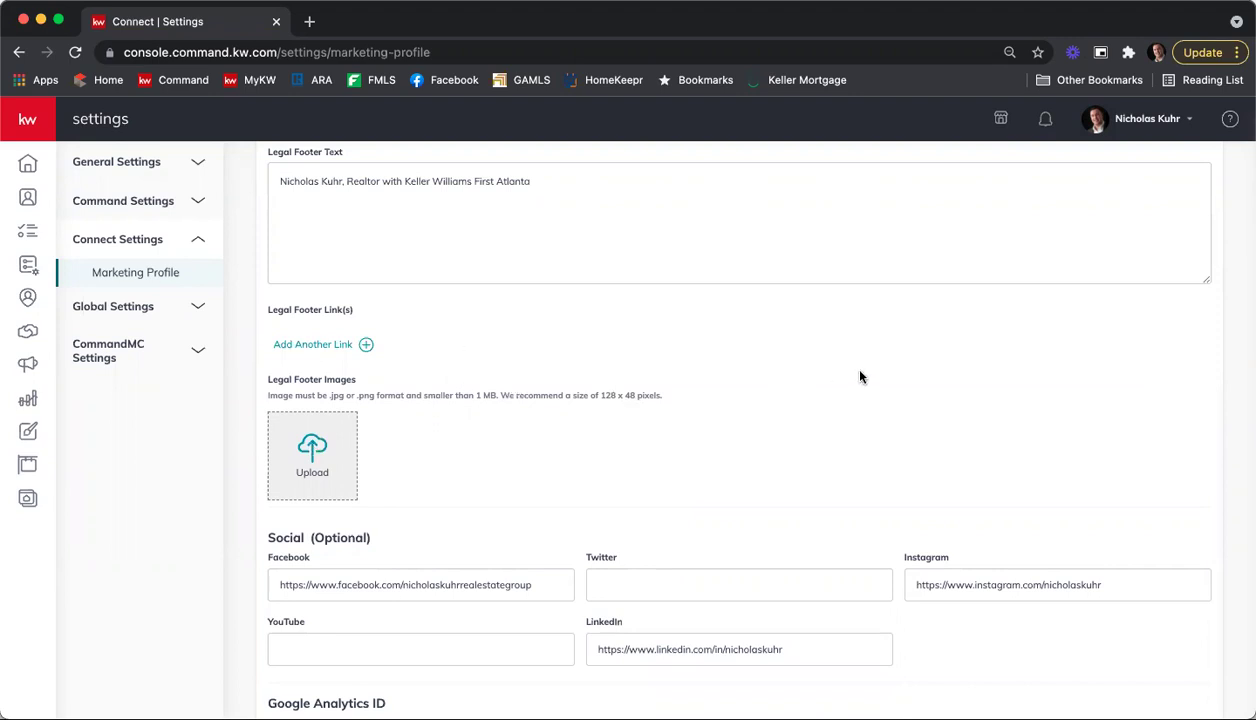
scroll(870, 372, "down", 3)
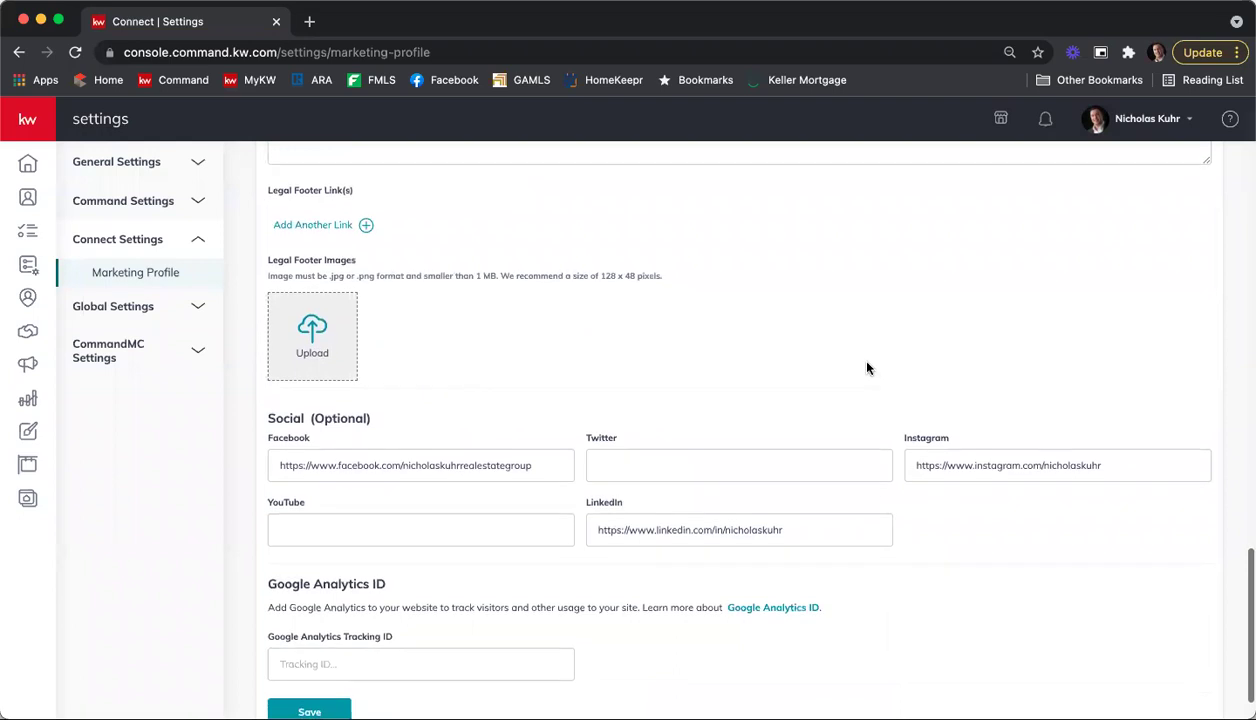
scroll(867, 370, "down", 2)
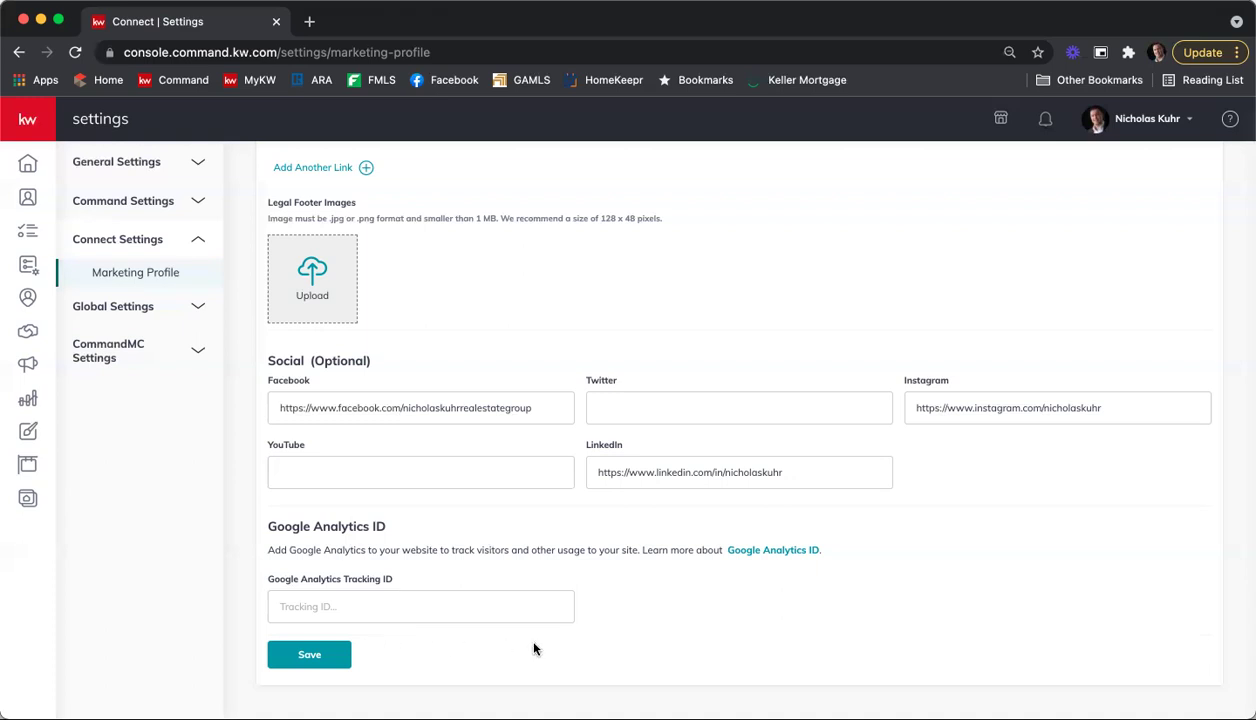
Step: Save the Marketing Profile and close the 'successfully saved' confirmation
left_click(312, 654)
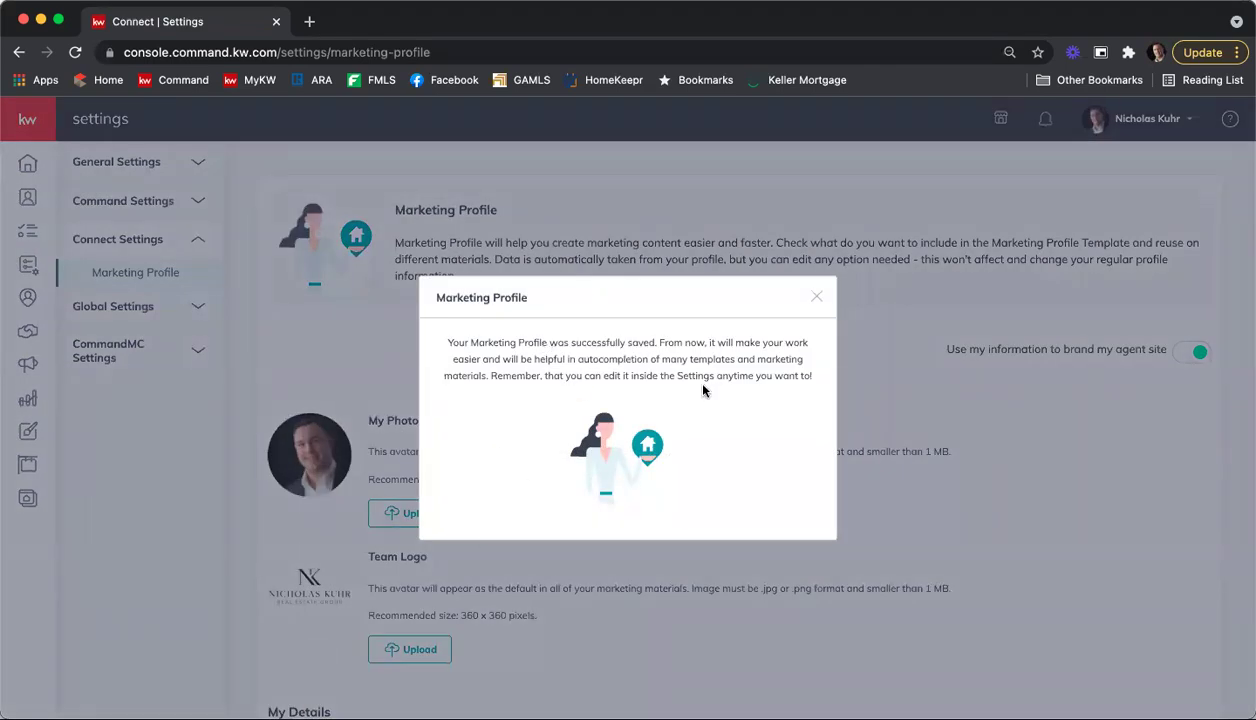
left_click(819, 298)
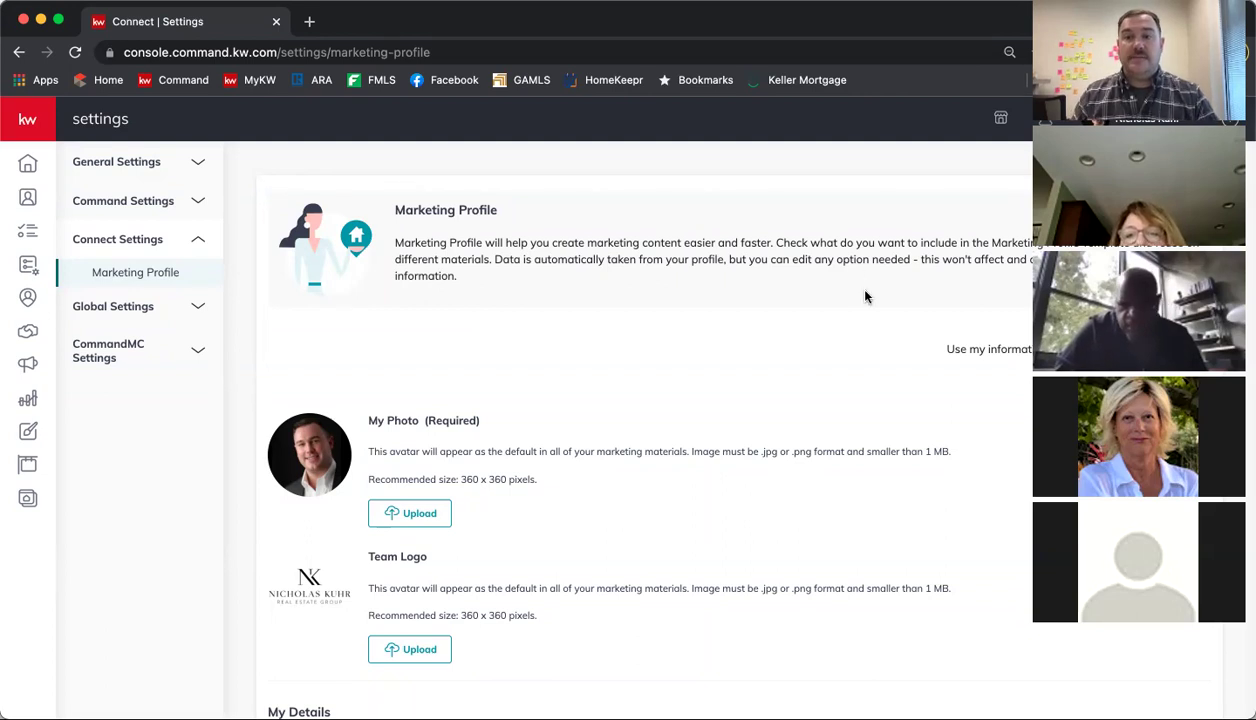
scroll(883, 292, "down", 3)
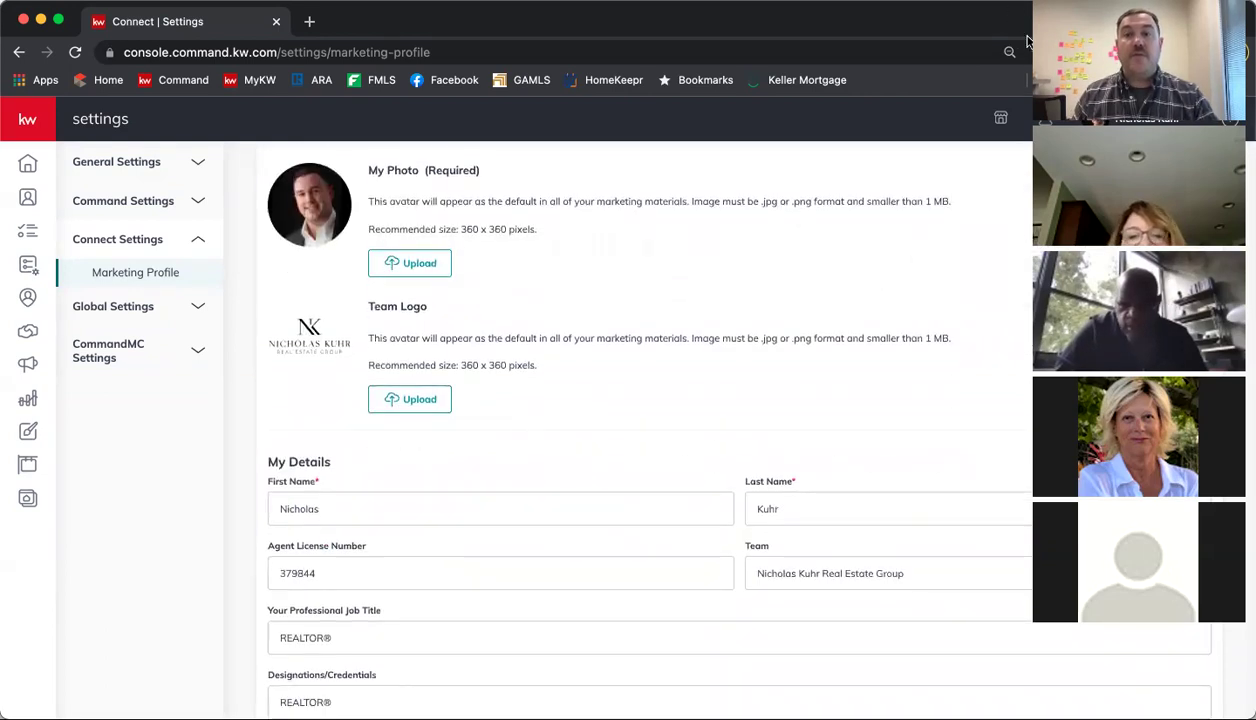
scroll(908, 216, "down", 2)
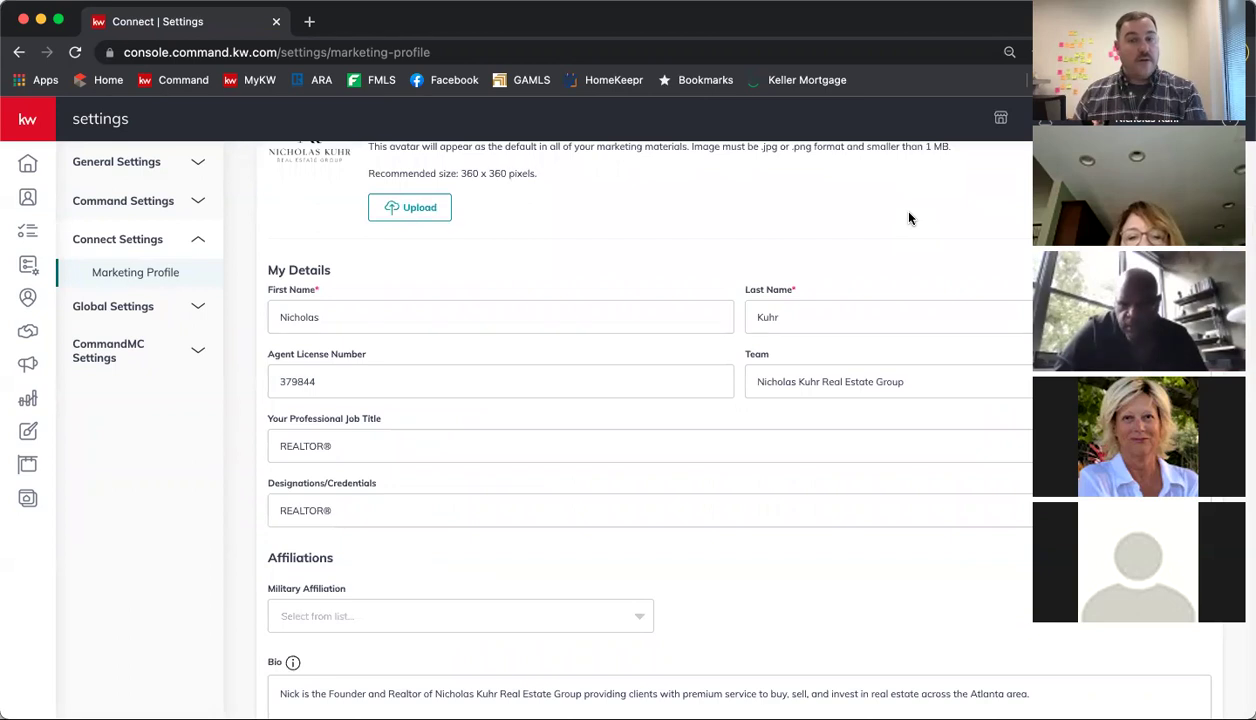
scroll(909, 218, "down", 4)
scroll(911, 220, "down", 4)
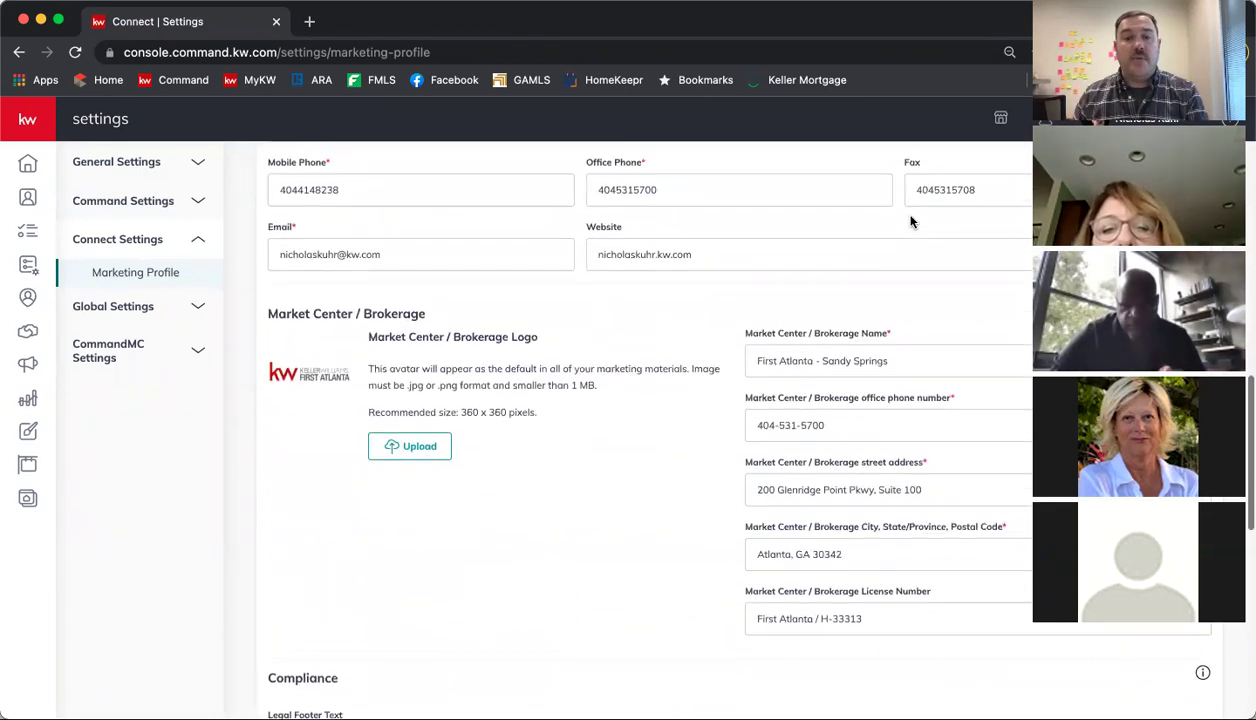
scroll(911, 220, "down", 3)
scroll(910, 220, "down", 5)
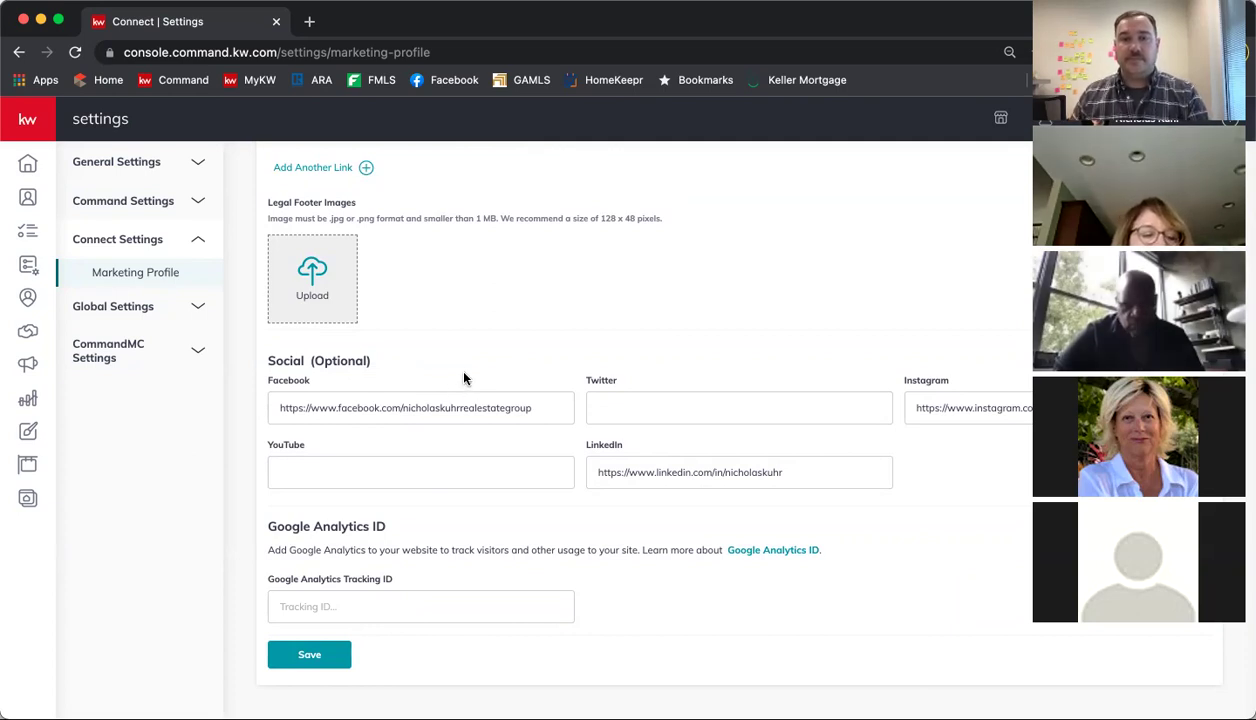
scroll(454, 380, "up", 5)
scroll(464, 380, "up", 8)
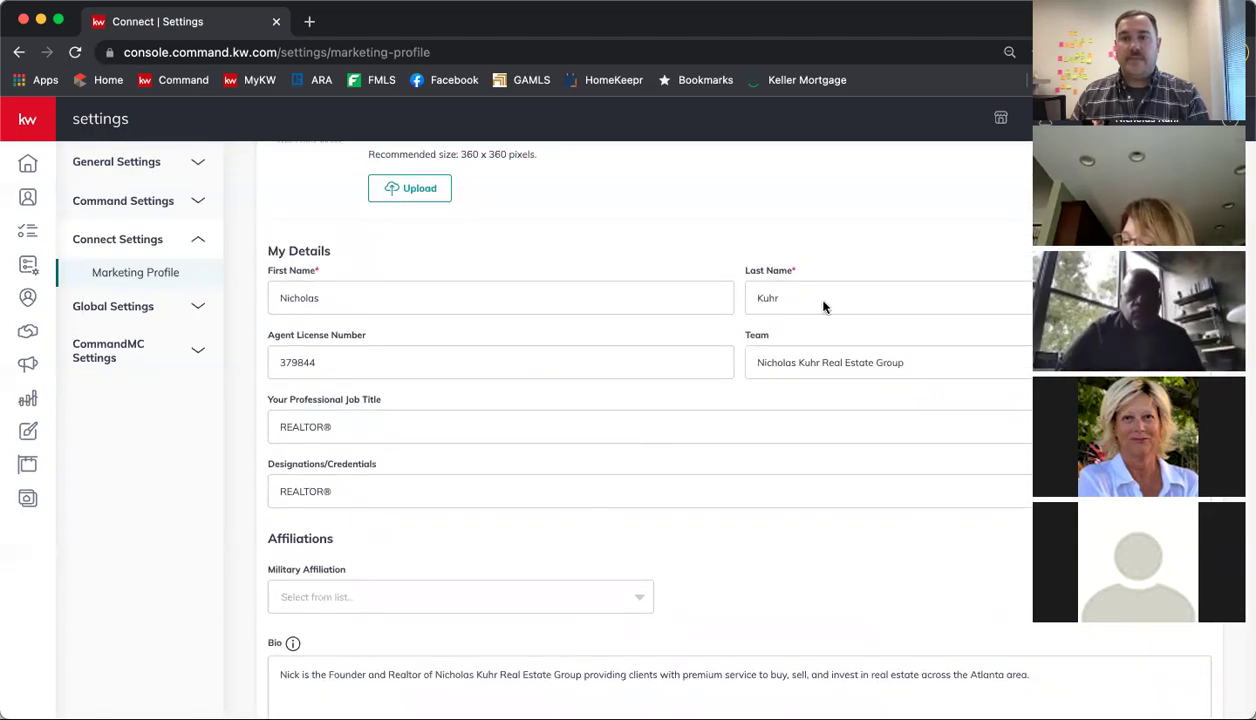
scroll(851, 237, "up", 1)
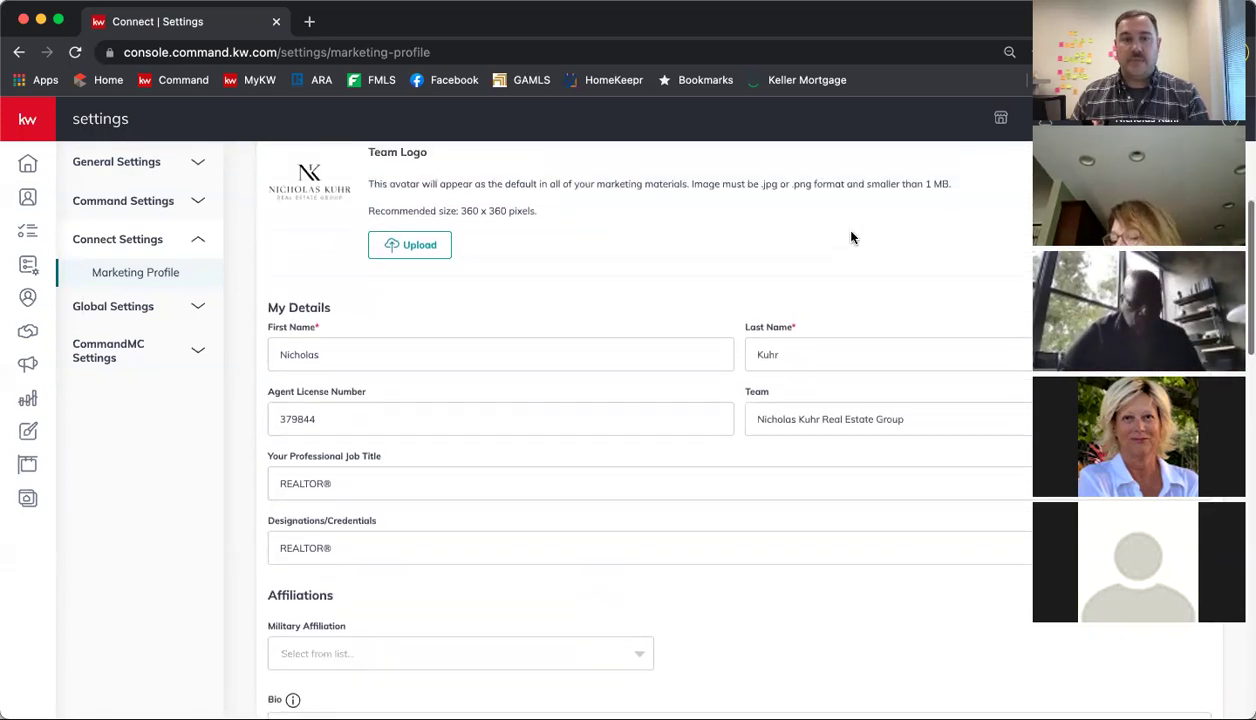
scroll(851, 237, "down", 3)
scroll(851, 237, "down", 7)
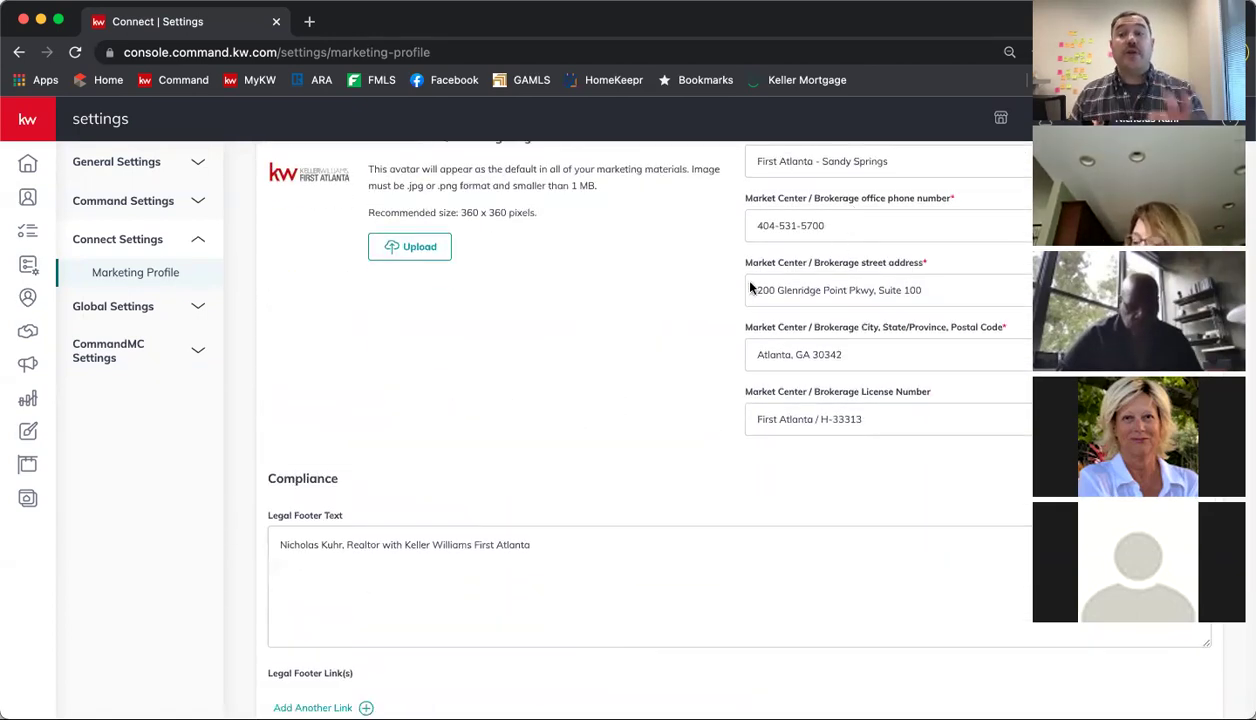
scroll(724, 298, "down", 3)
scroll(724, 298, "down", 2)
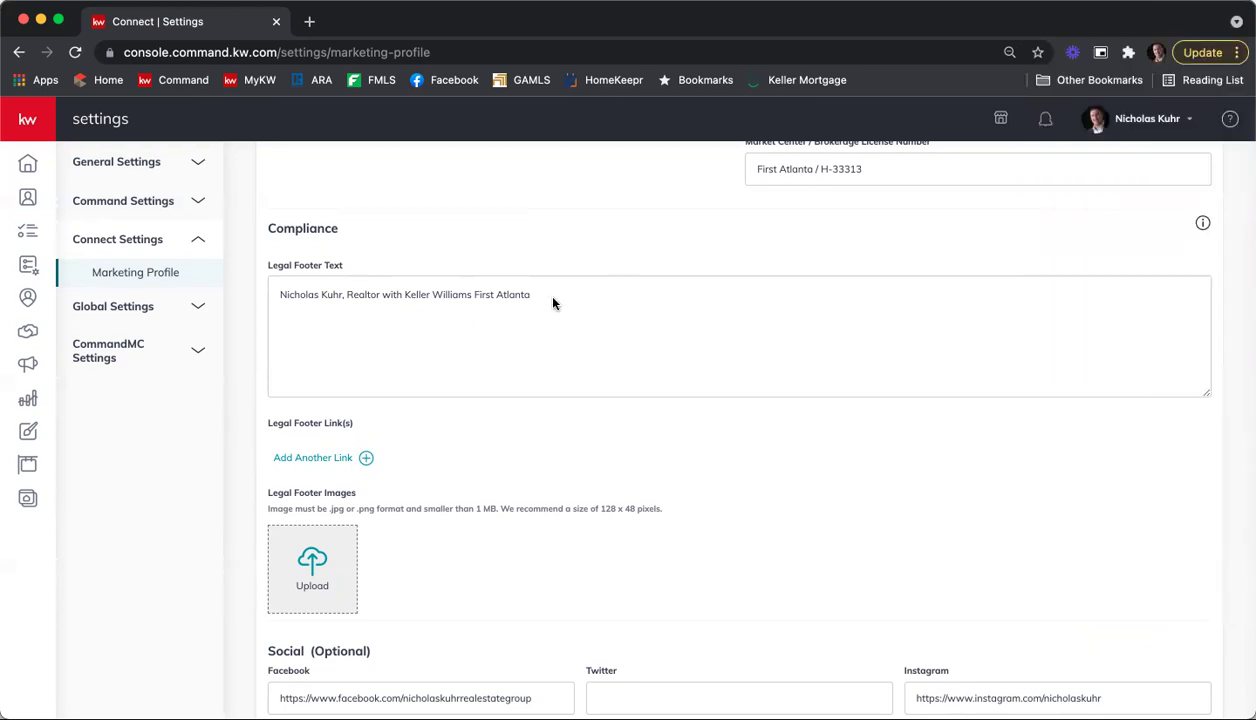
scroll(553, 303, "up", 10)
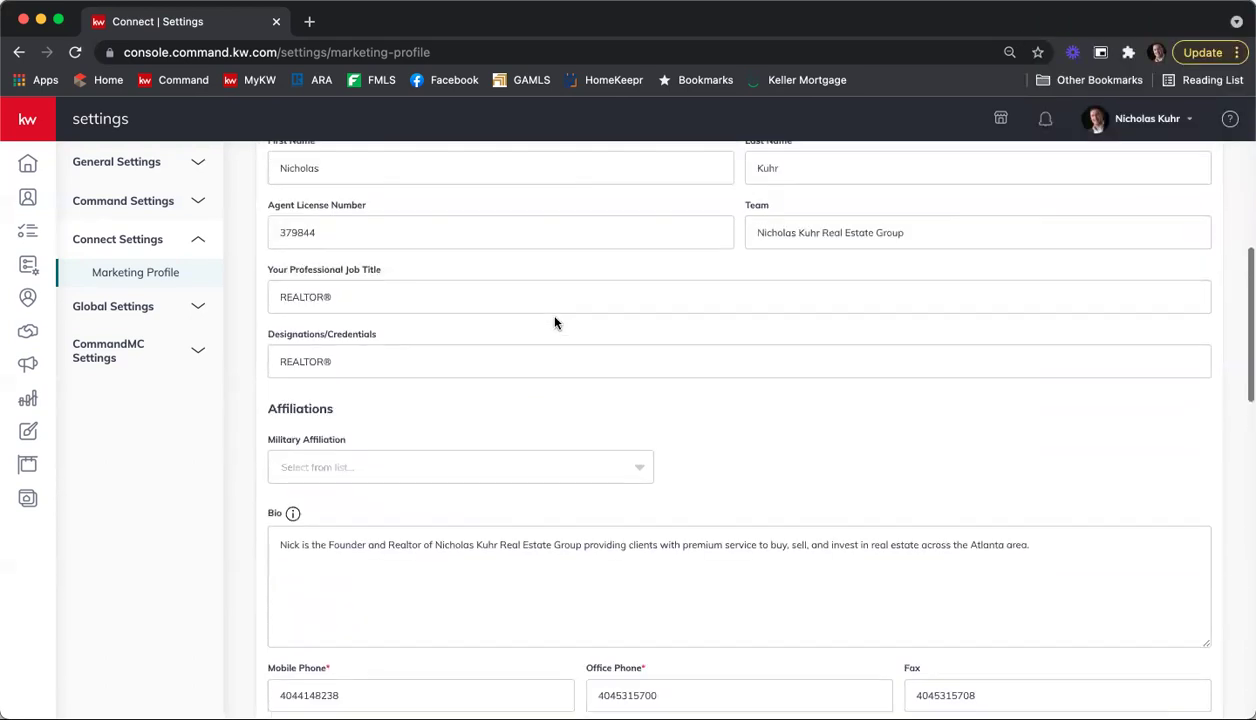
scroll(555, 322, "up", 6)
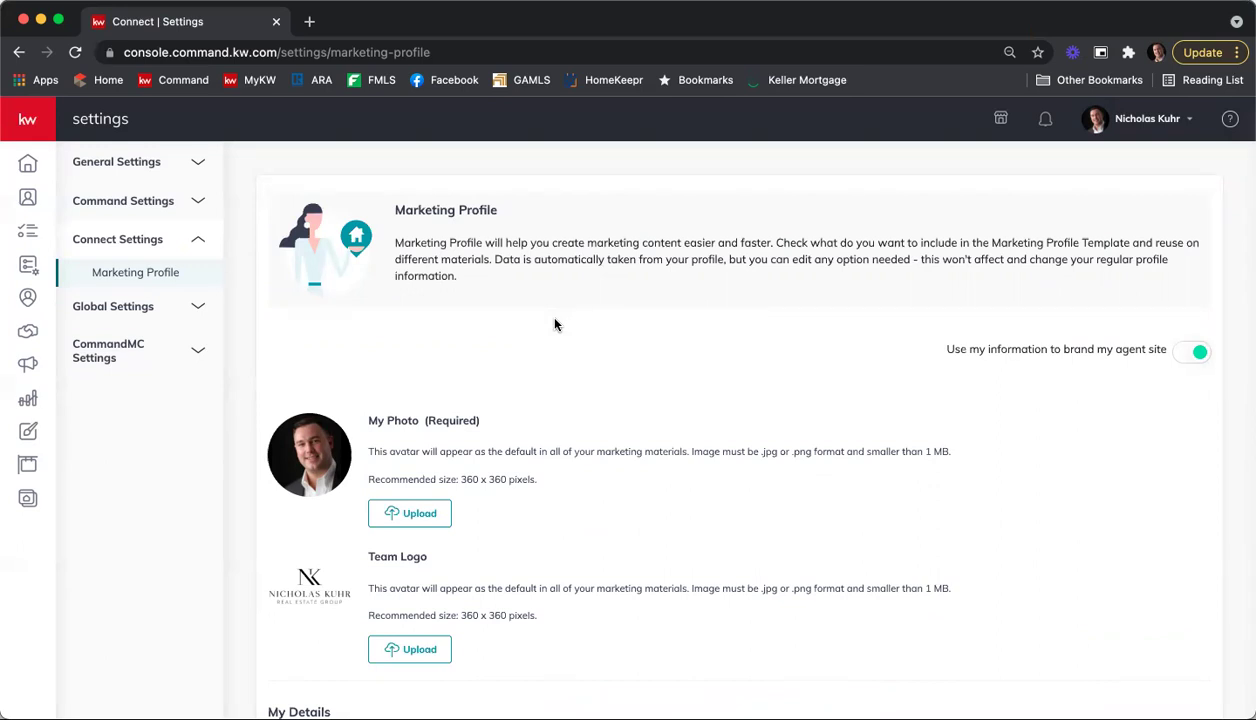
Step: Create a new Social design from the Designs library and continue to the templates
left_click(29, 433)
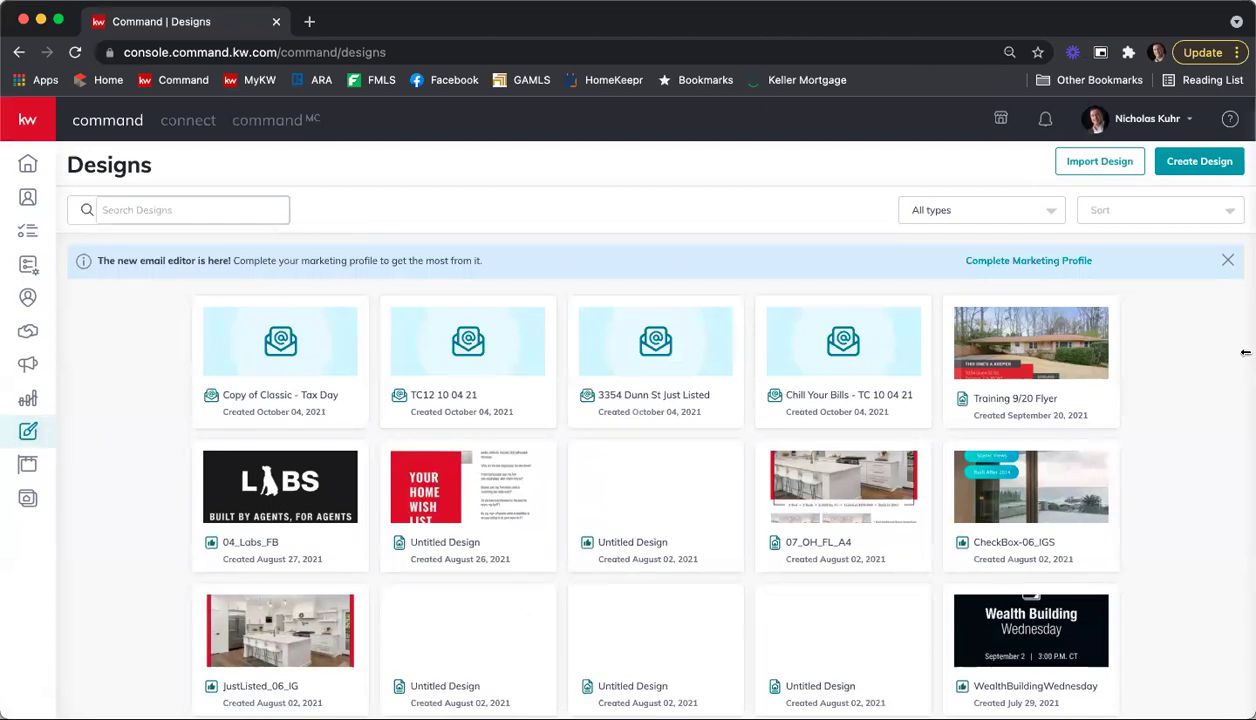
left_click(1195, 168)
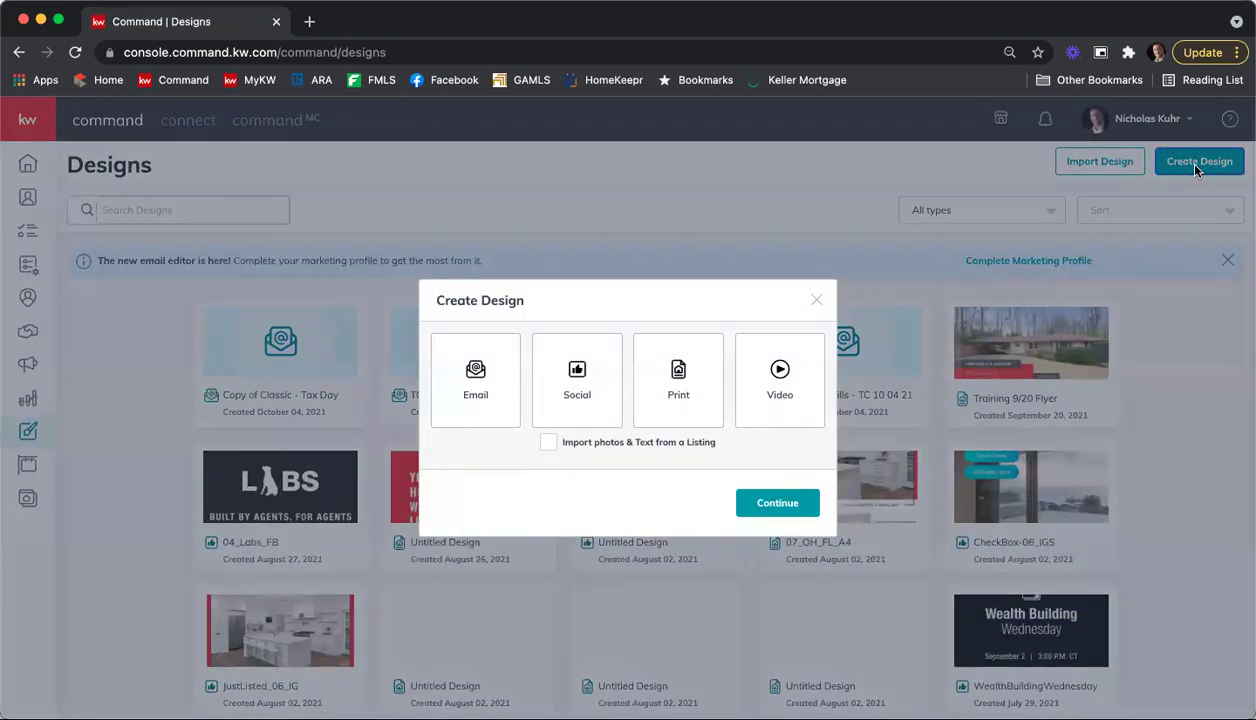
left_click(592, 395)
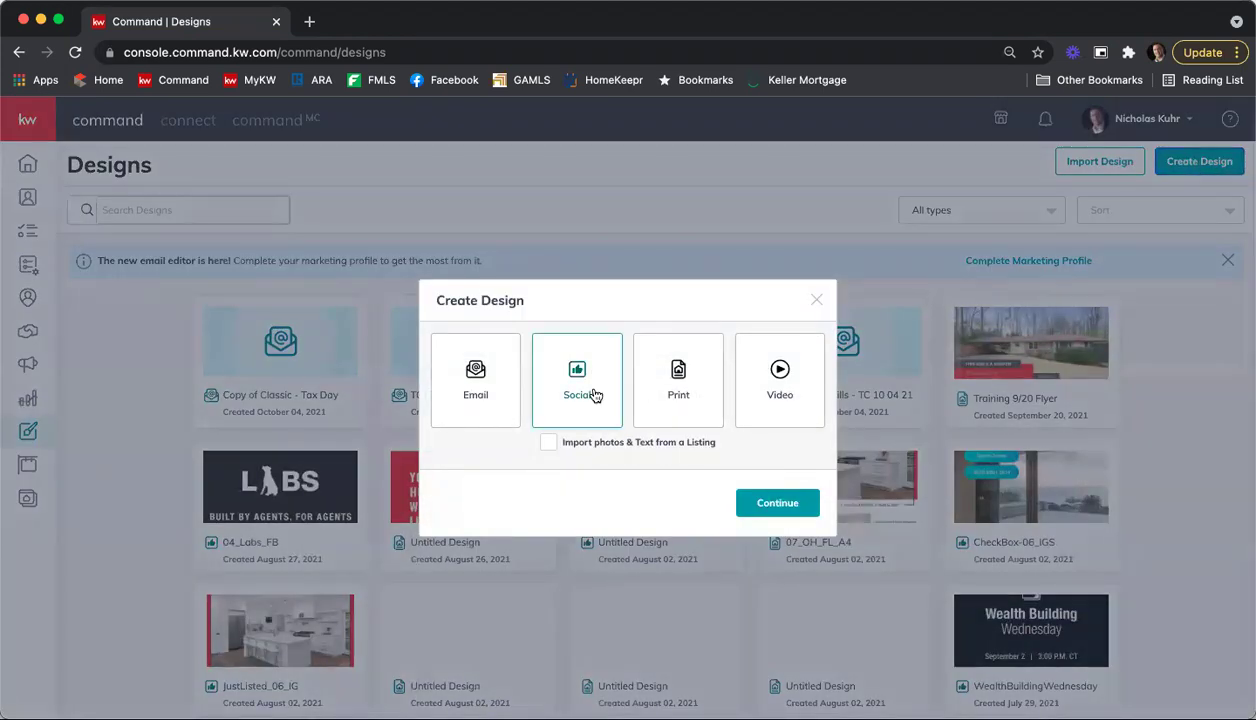
left_click(778, 503)
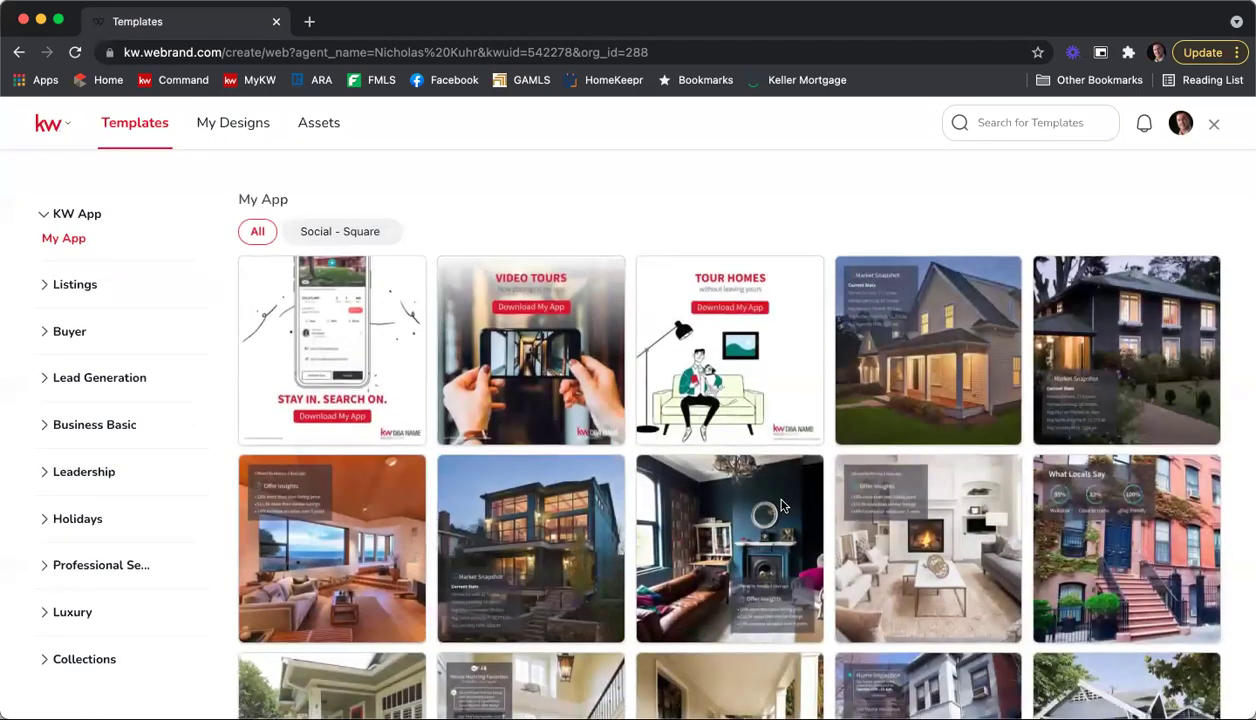
Step: Go to the Assets tab to view the Colors & Fonts page
mouse_move(870, 330)
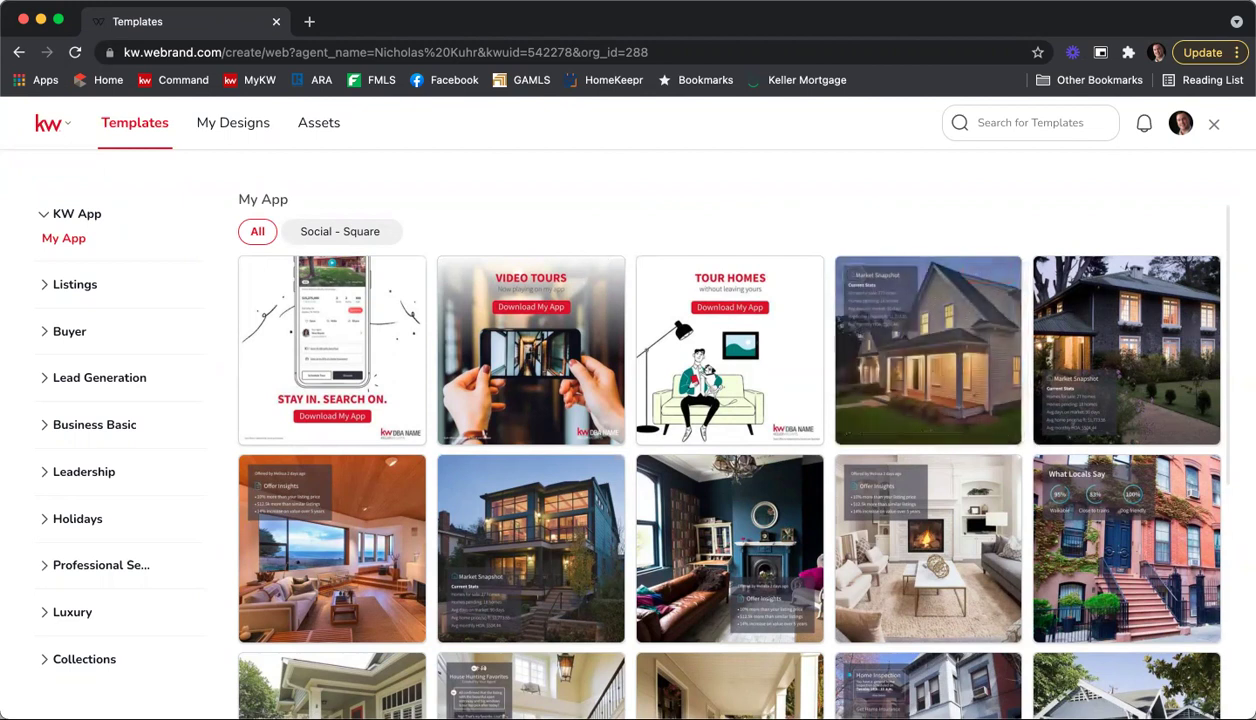
mouse_move(394, 302)
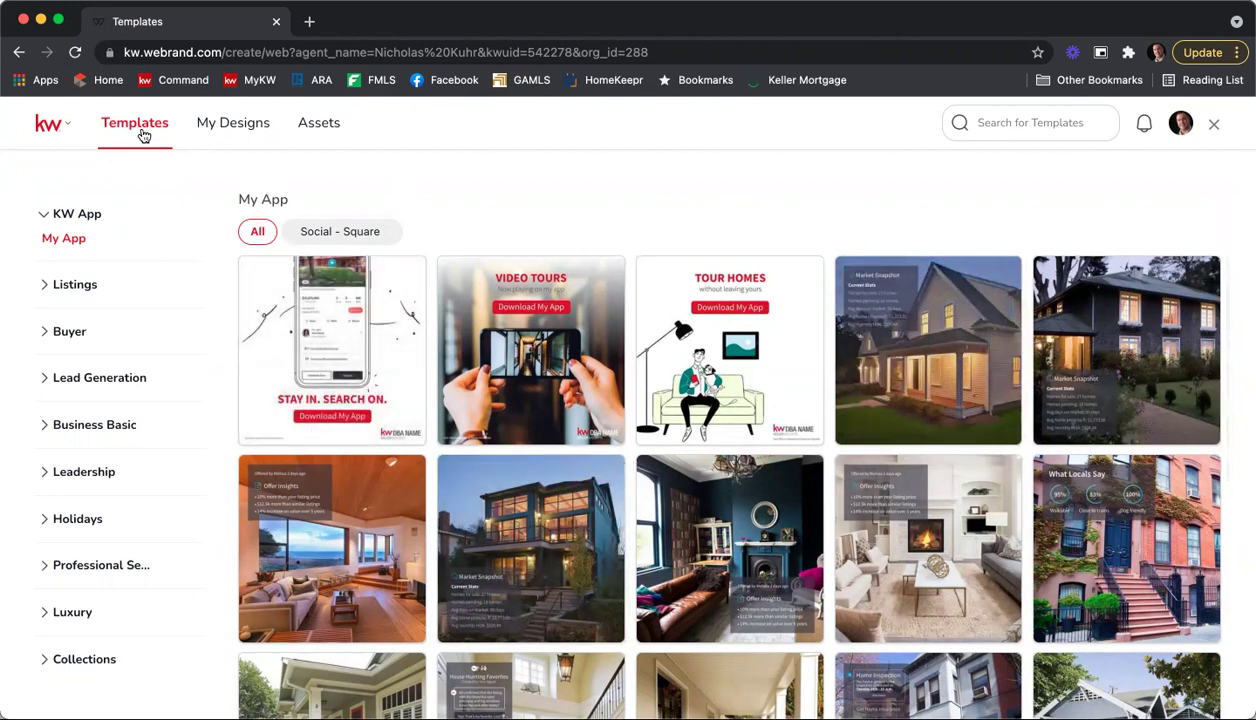
left_click(318, 124)
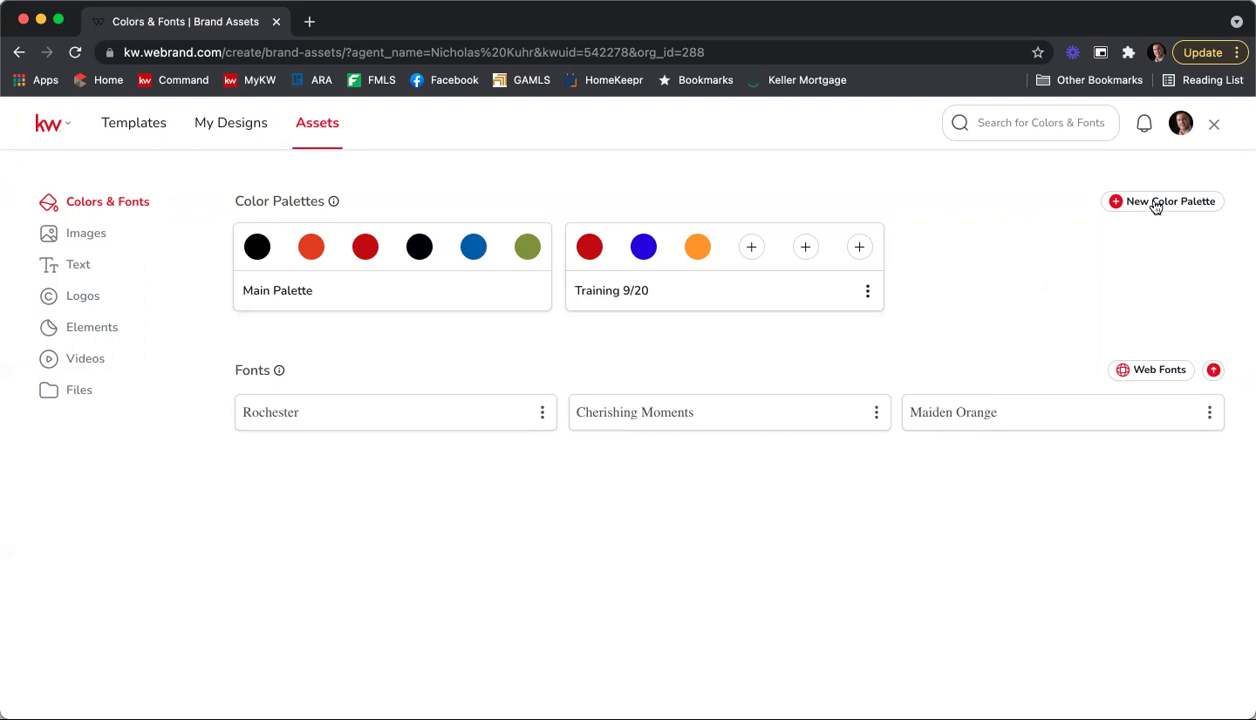
Step: Create a new colour palette and rename it 'TC Training 10/25'
left_click(1157, 206)
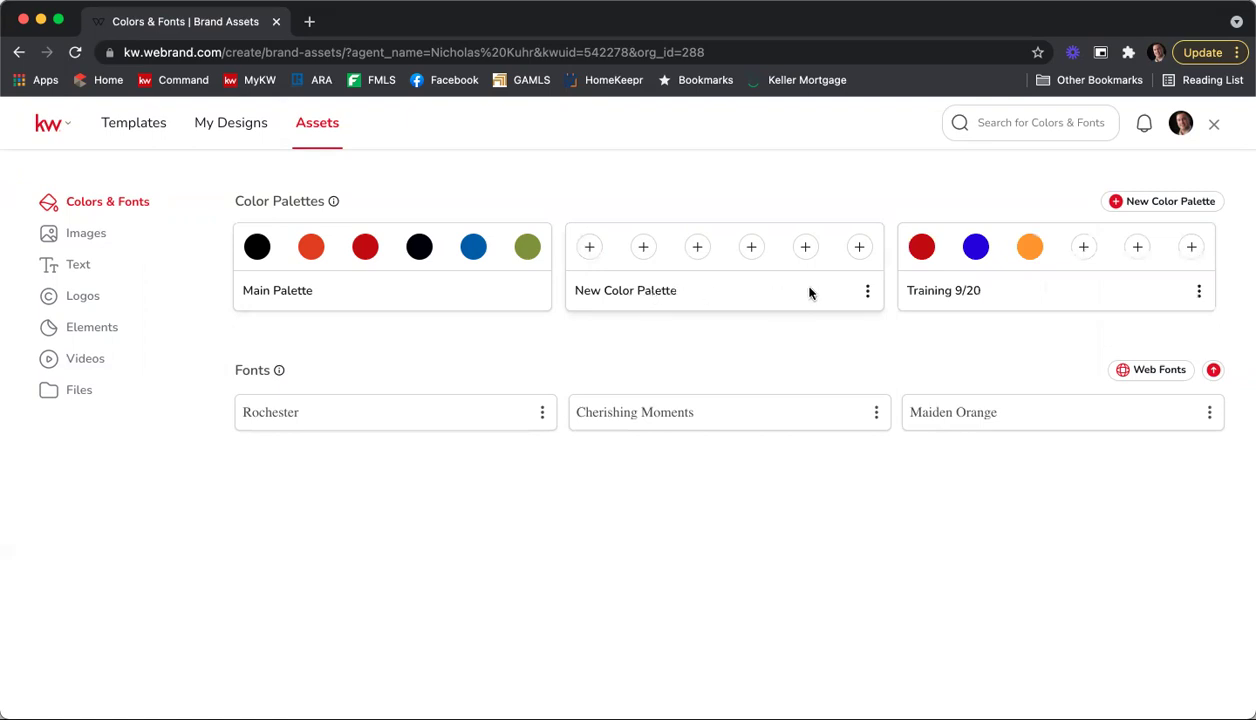
left_click(867, 291)
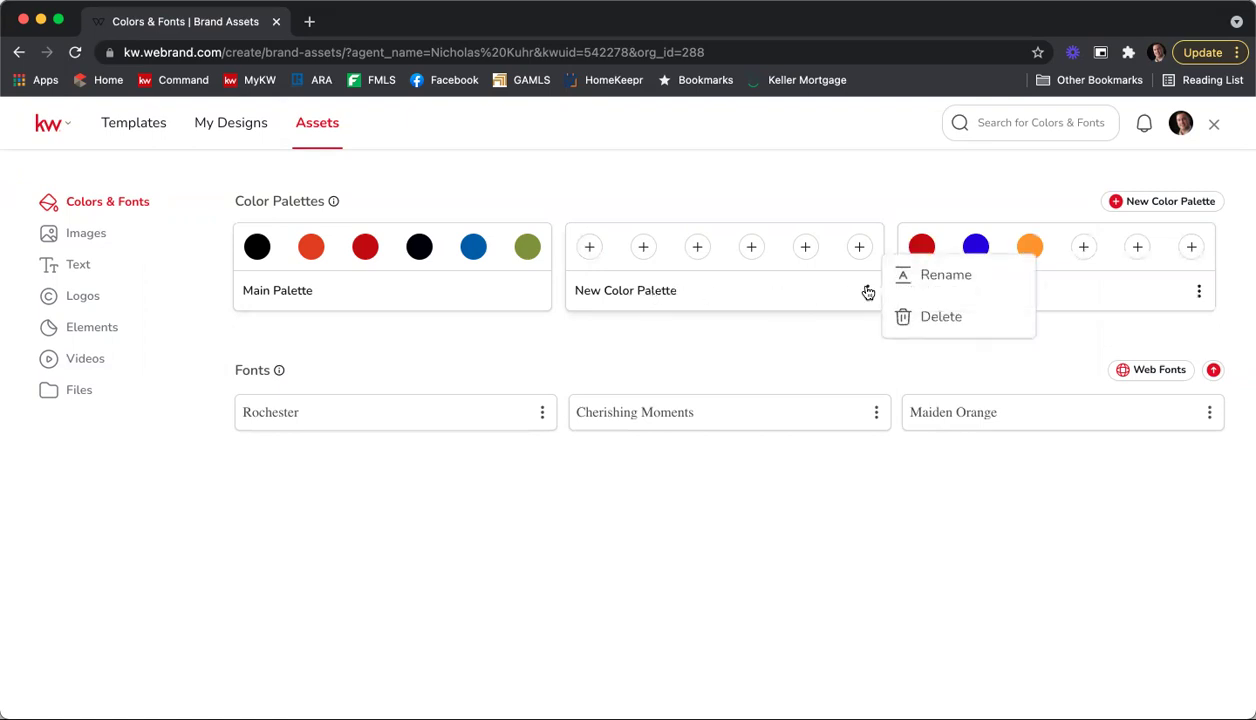
left_click(919, 284)
left_click_drag(701, 291, 537, 303)
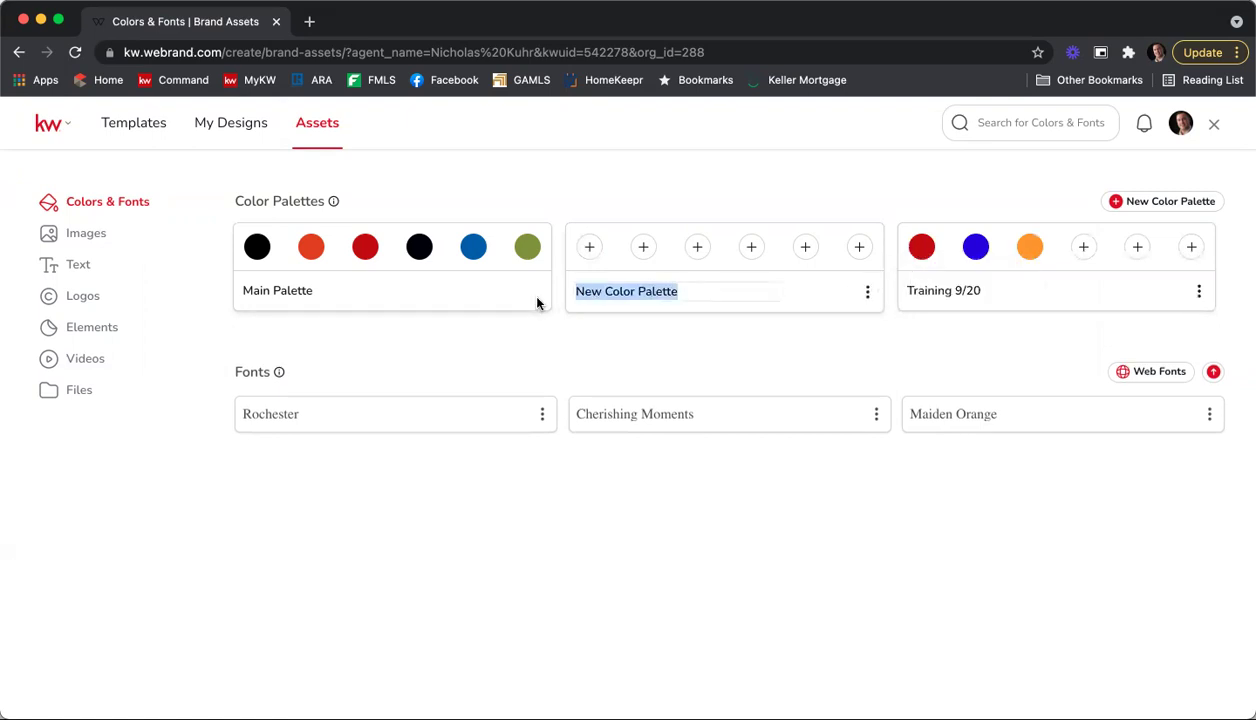
type("TC ")
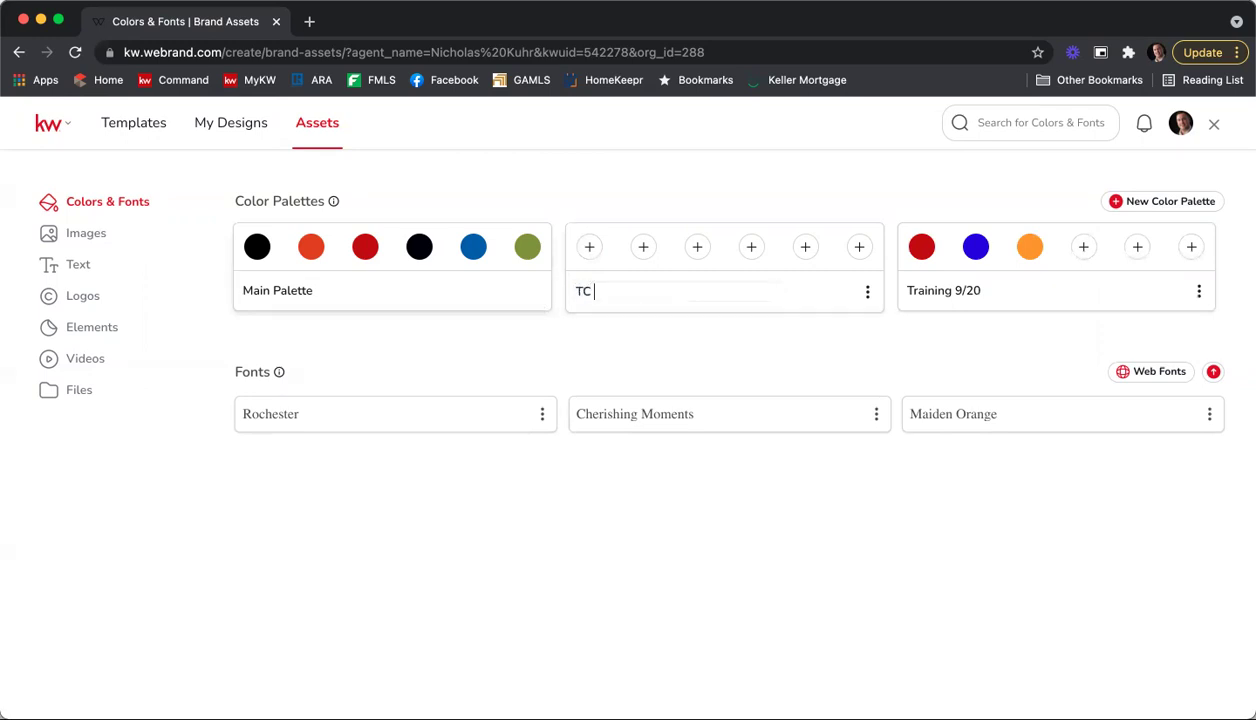
type("Training 10/25")
key("Return")
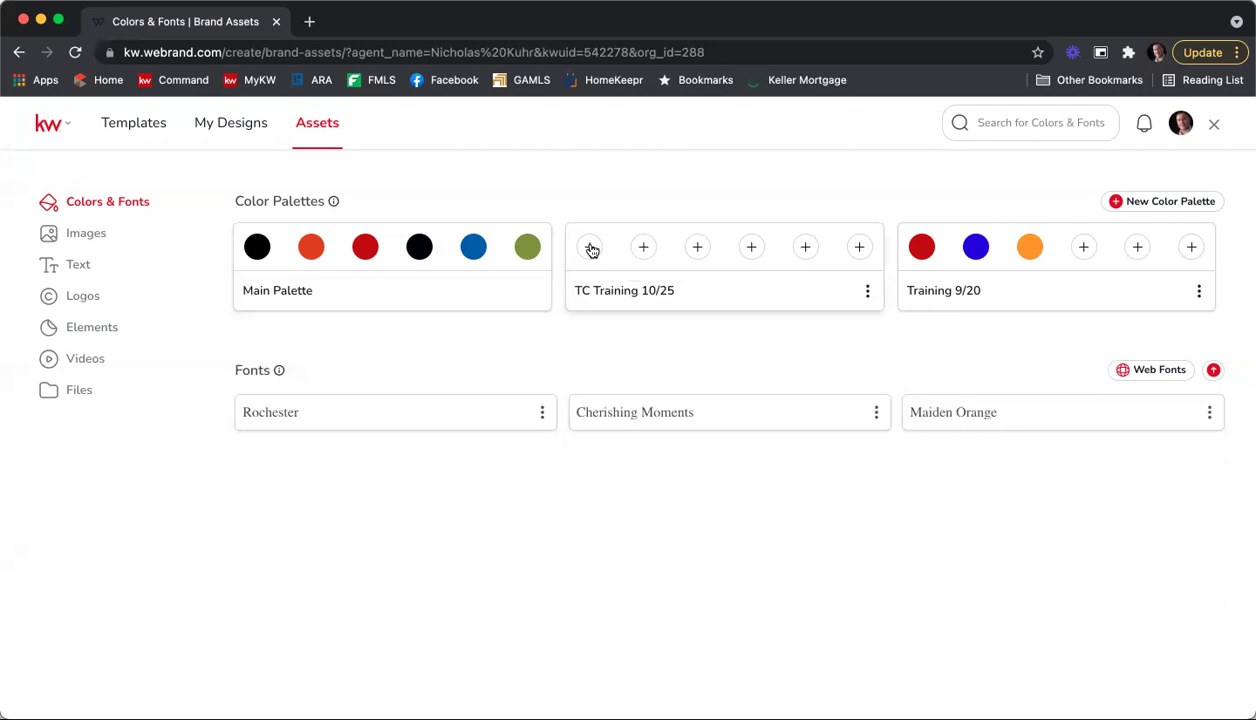
Step: Replace the first slot's trial teal with hex code B40101 to make it red
left_click(591, 248)
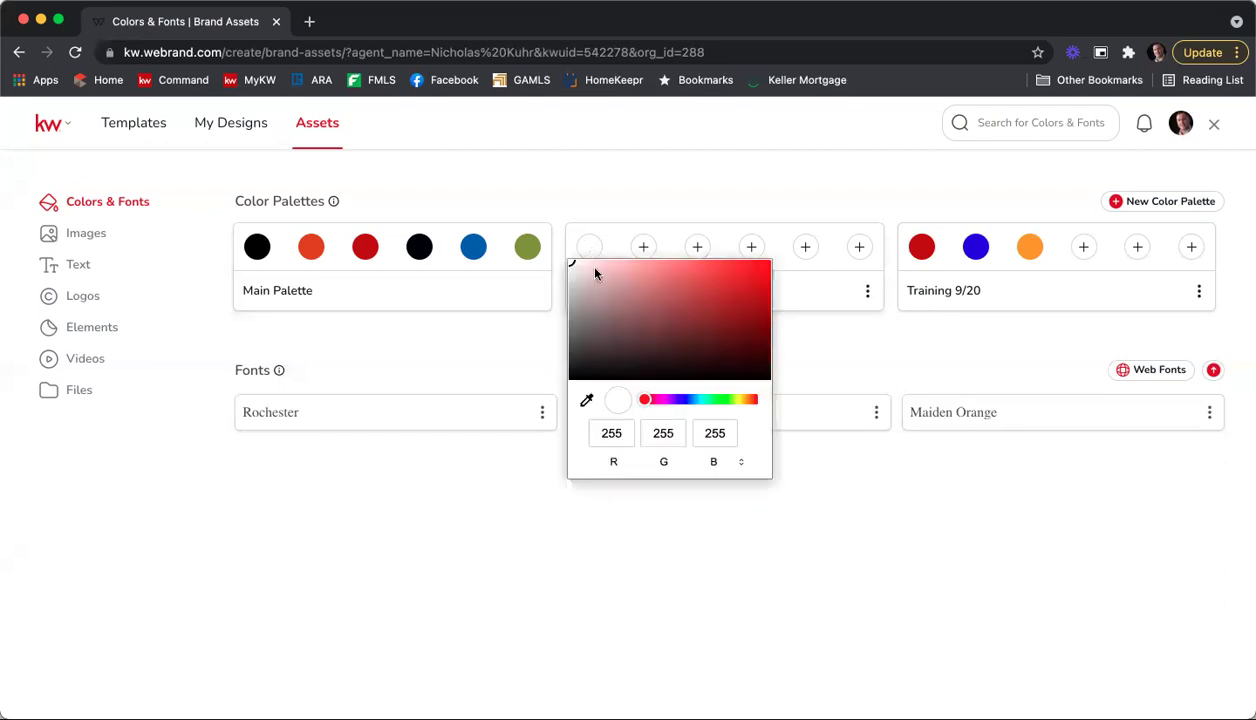
mouse_move(645, 400)
left_mouse_down()
mouse_move(732, 399)
mouse_move(704, 399)
left_mouse_up()
mouse_move(696, 292)
left_mouse_down()
mouse_move(679, 336)
mouse_move(690, 308)
mouse_move(692, 324)
left_mouse_up()
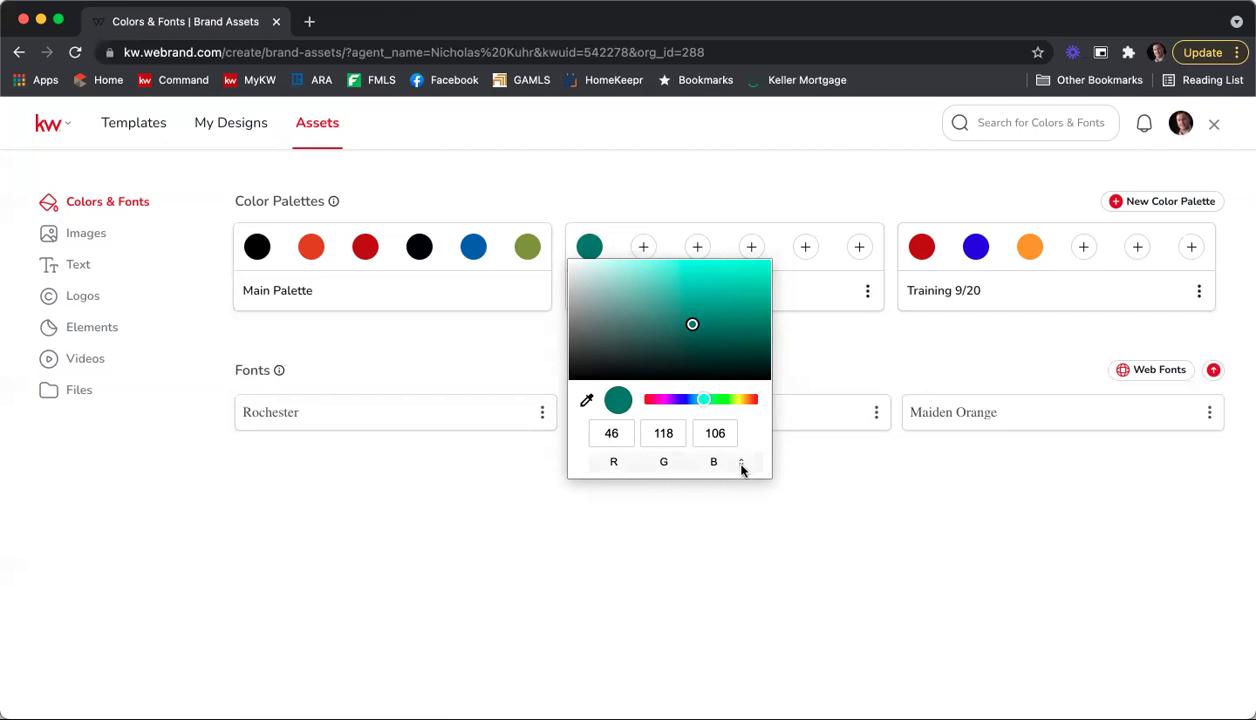
left_click(741, 465)
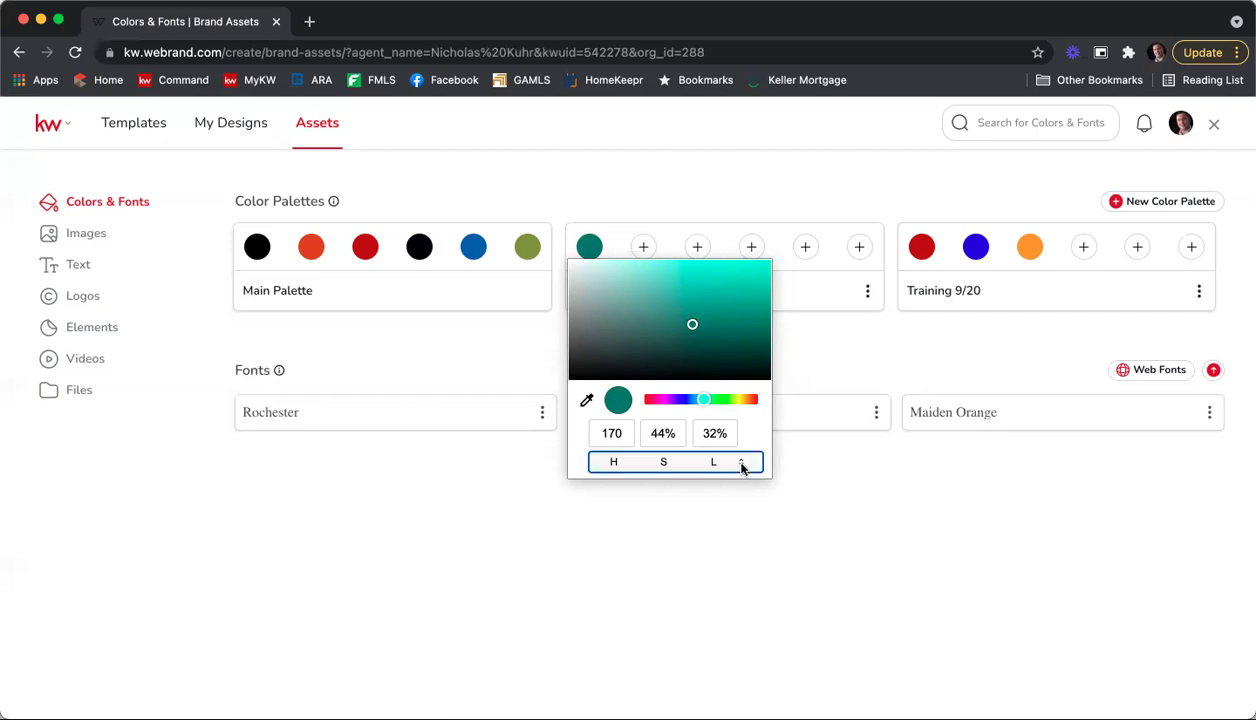
left_click(741, 465)
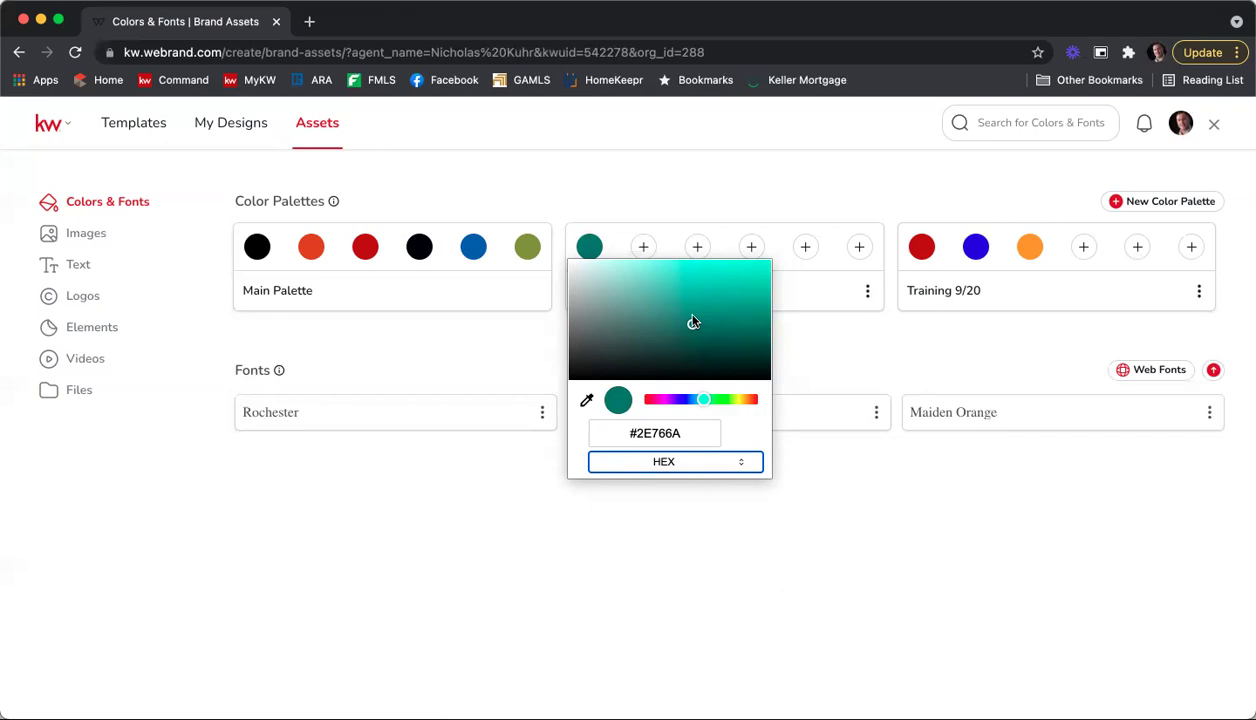
left_click_drag(625, 433, 720, 440)
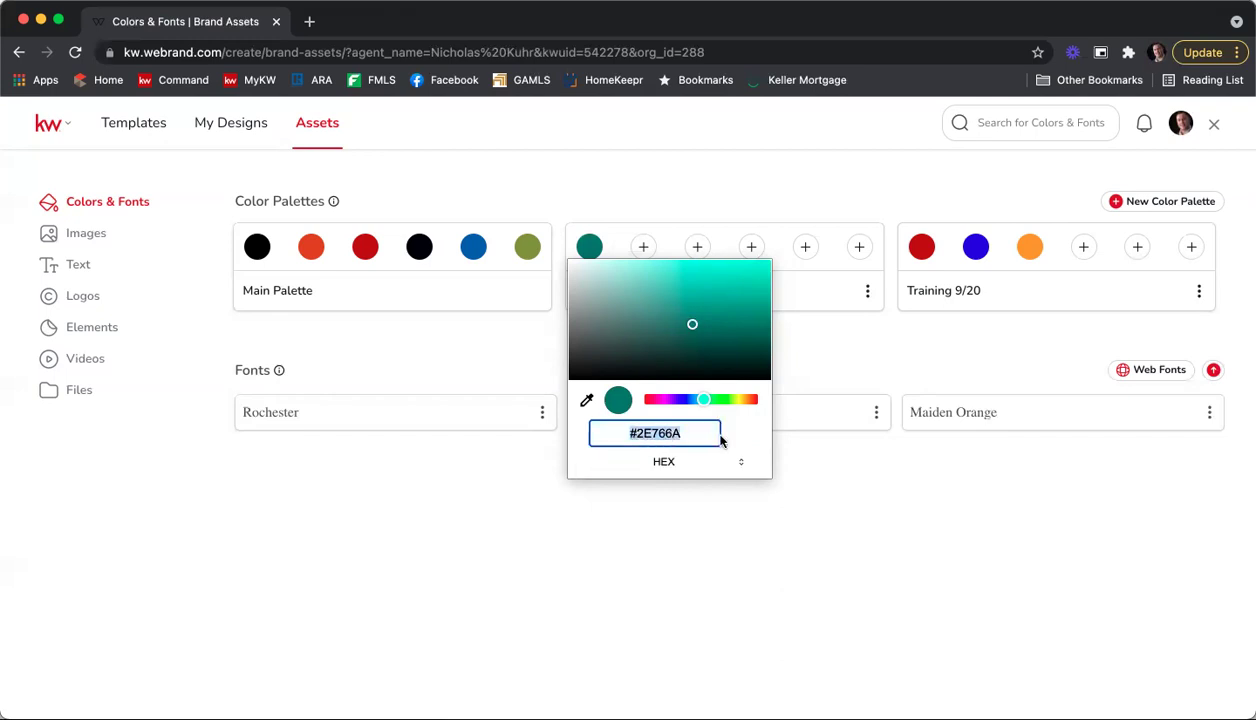
key("Right")
key("BackSpace")
key("BackSpace")
key("BackSpace")
key("BackSpace")
key("BackSpace")
key("BackSpace")
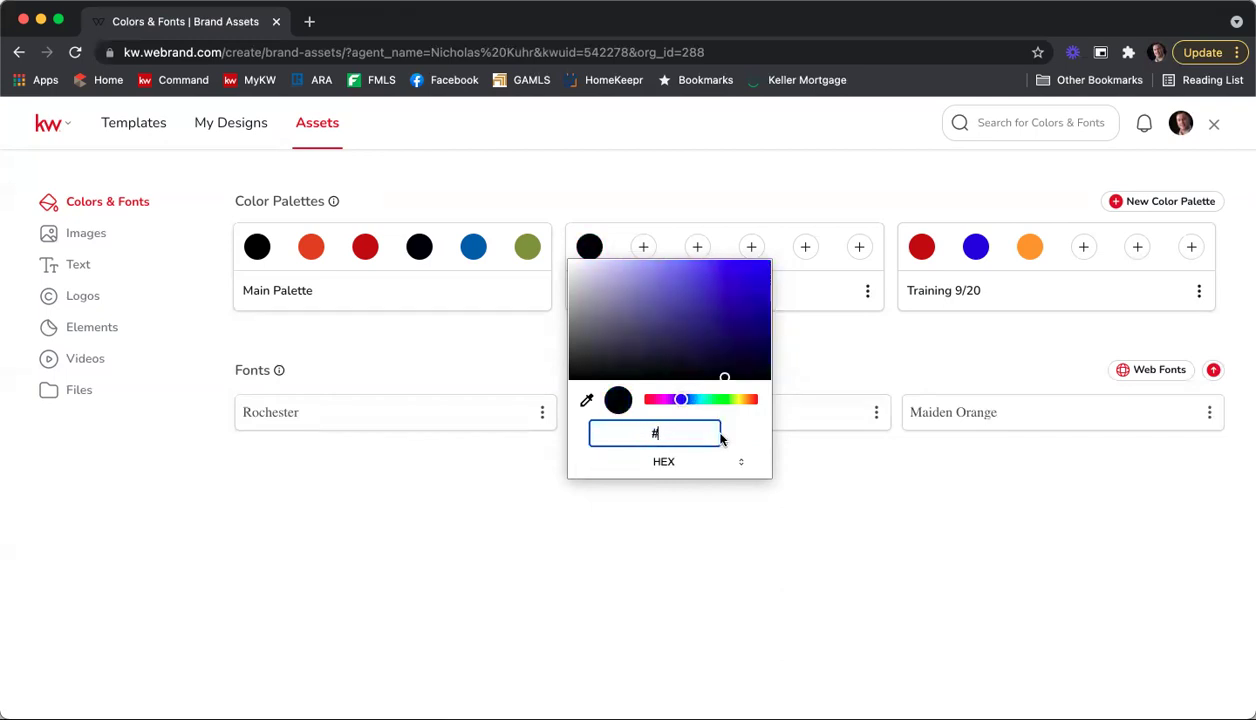
type("B40101")
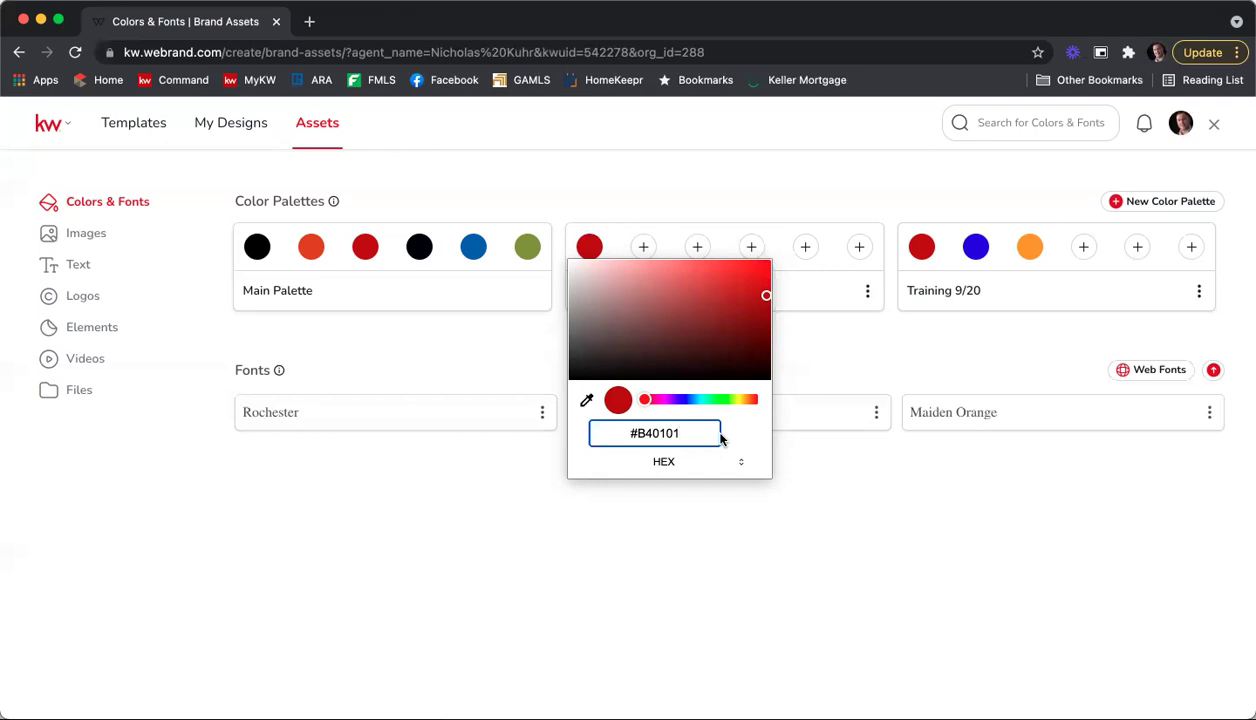
key("Return")
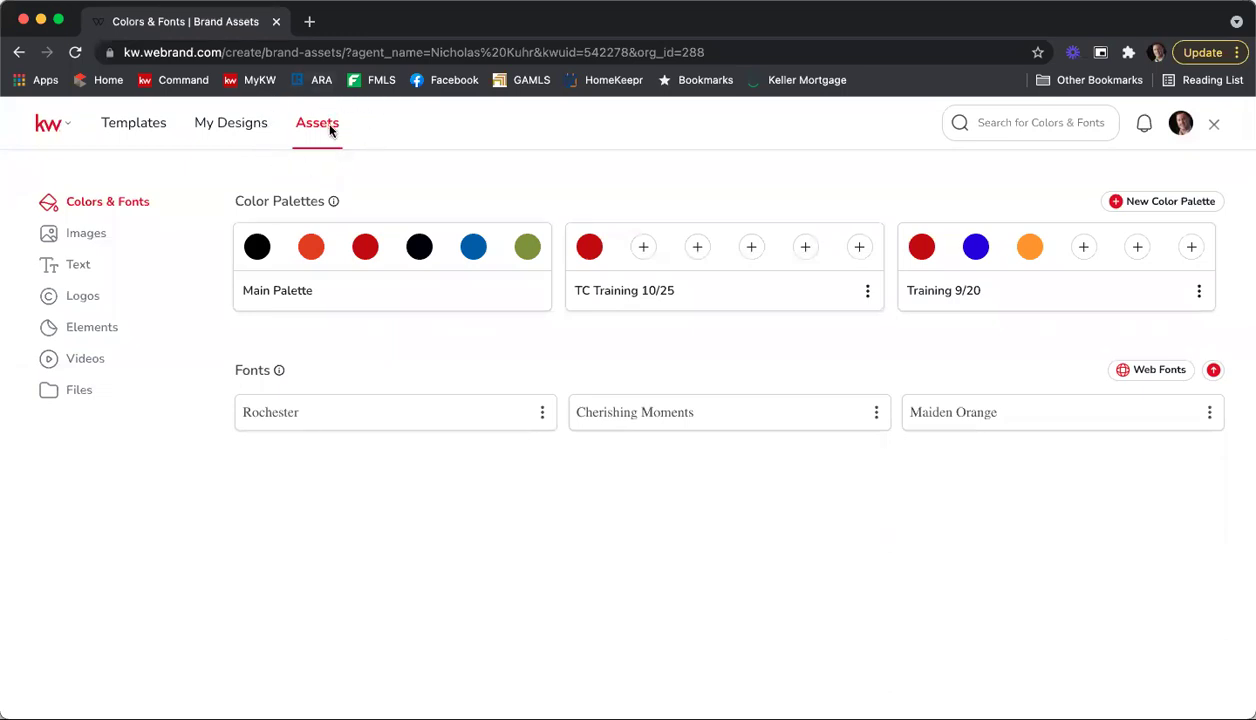
Step: Set the palette's second colour by hex code B4932C
left_click(646, 248)
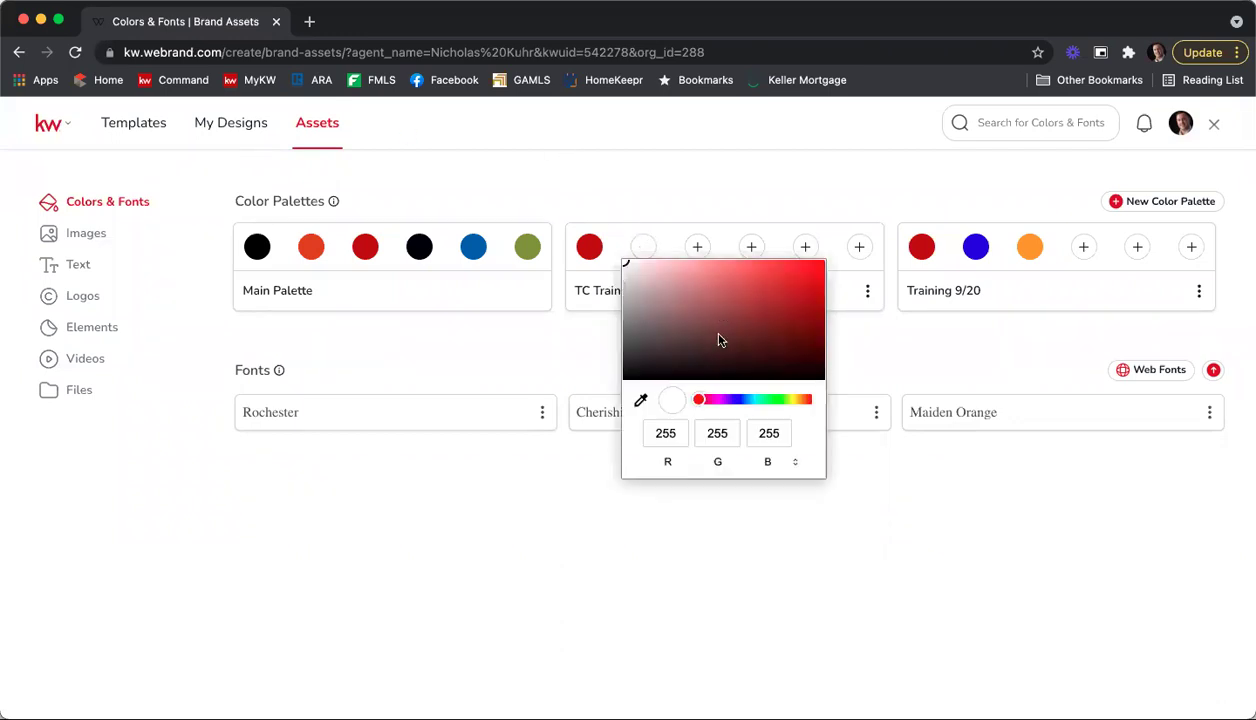
left_click(796, 463)
left_click(796, 463)
left_click_drag(697, 434, 748, 440)
key("BackSpace")
key("BackSpace")
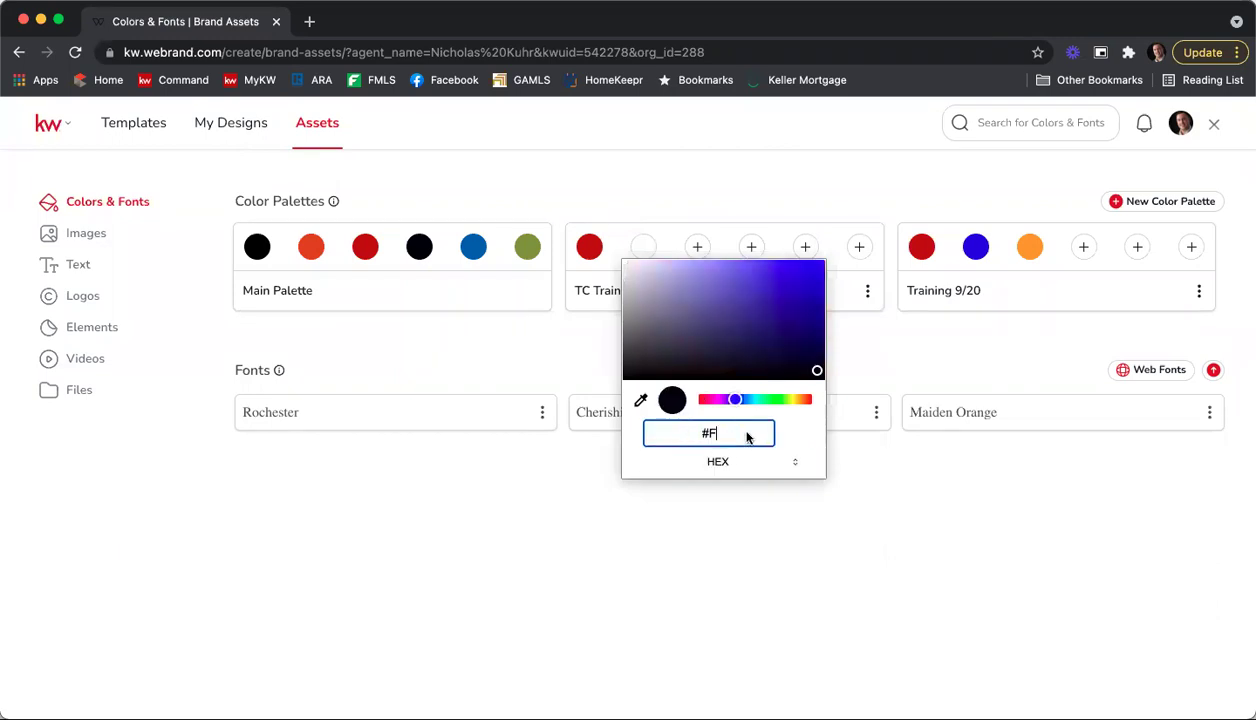
type("B4932C")
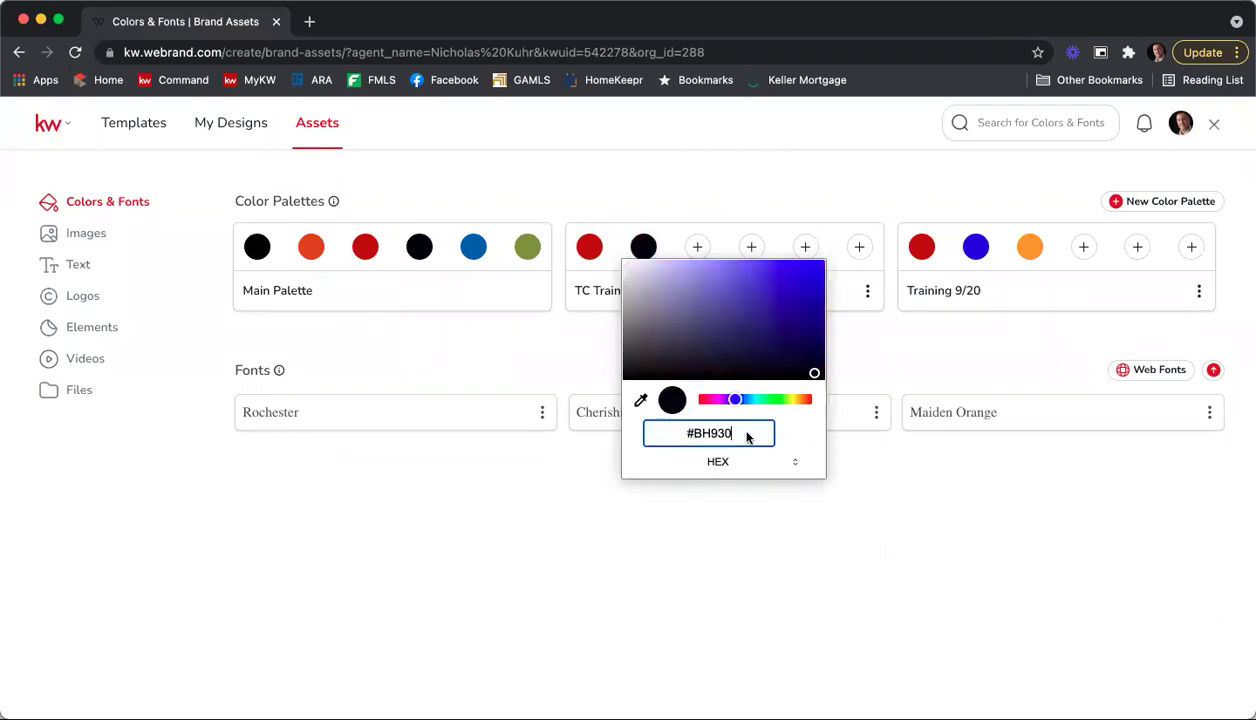
key("Return")
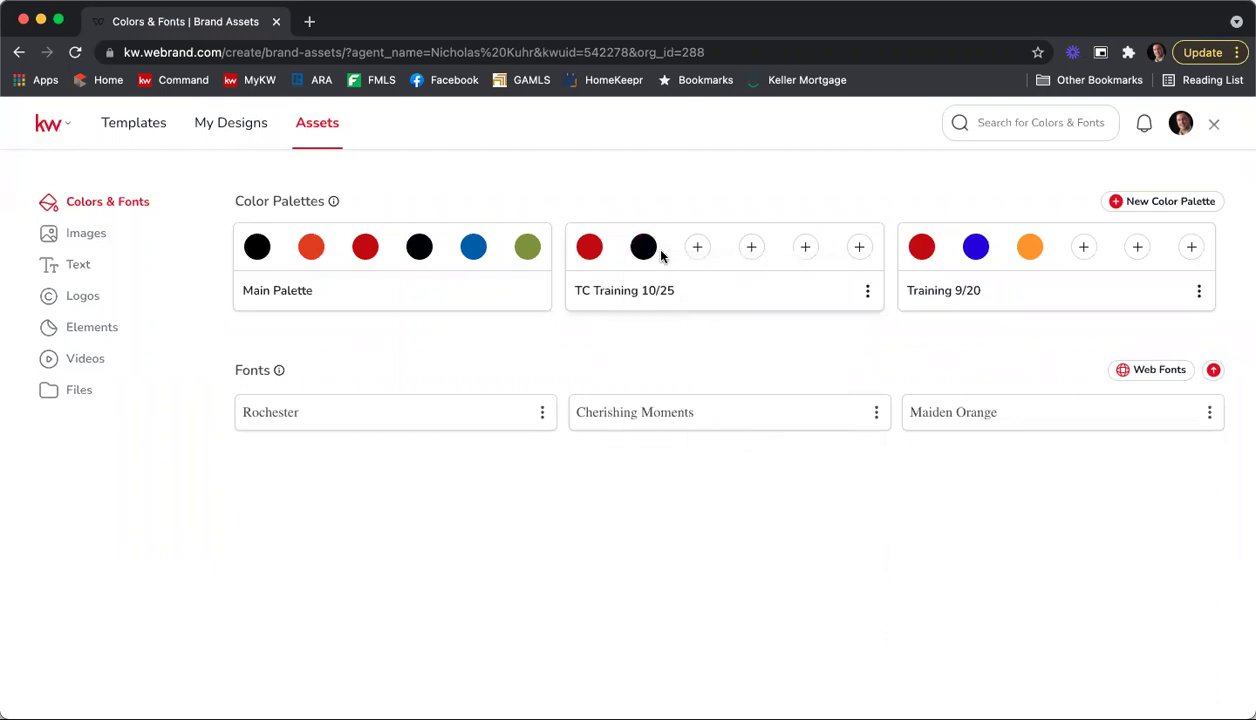
Step: Add a bright green (RGB 12, 202, 50) as the third palette colour
left_click(697, 246)
left_click_drag(808, 399, 822, 399)
left_click_drag(790, 327, 866, 279)
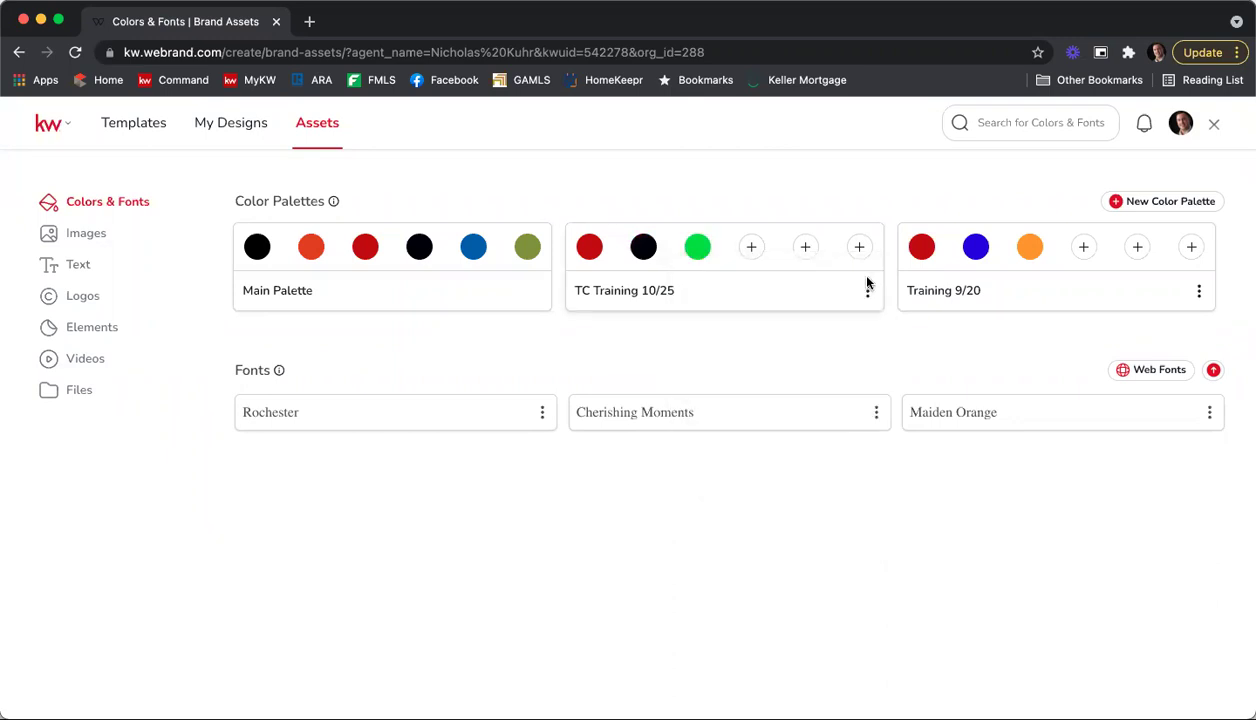
Step: Pick a vivid blue hue and saturation for the fourth palette slot and close the picker
left_click(748, 247)
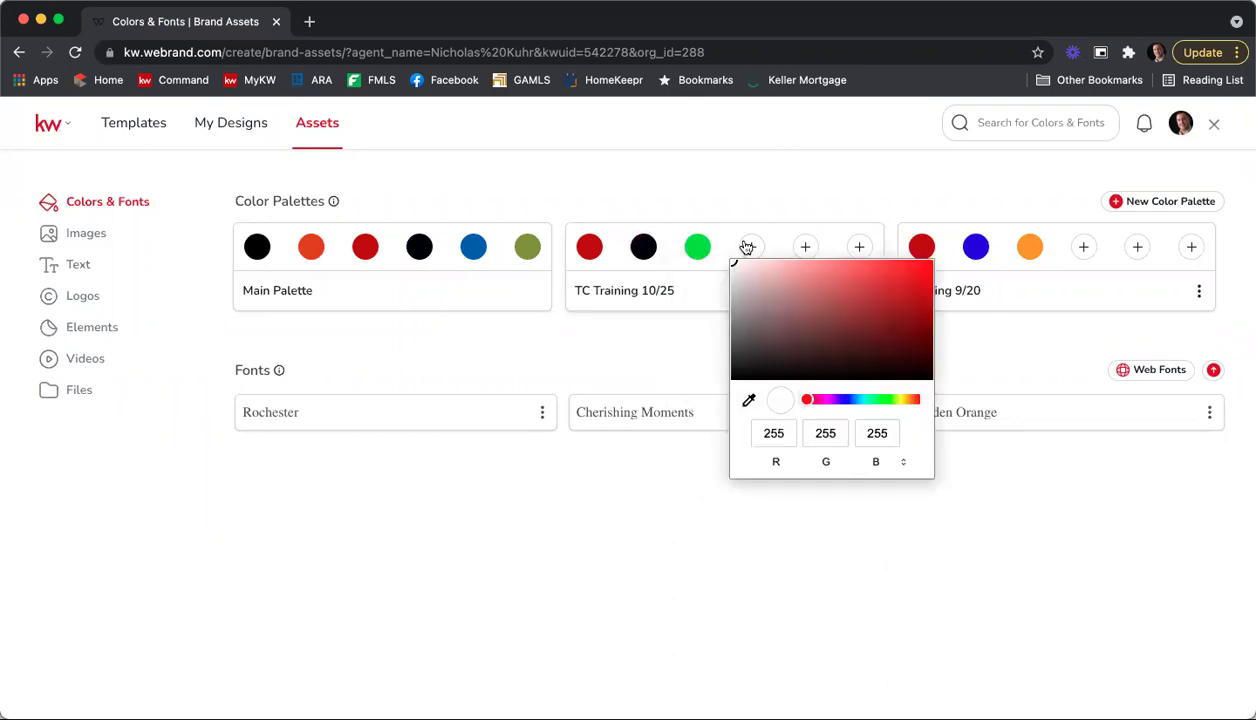
left_click(841, 399)
left_click(890, 280)
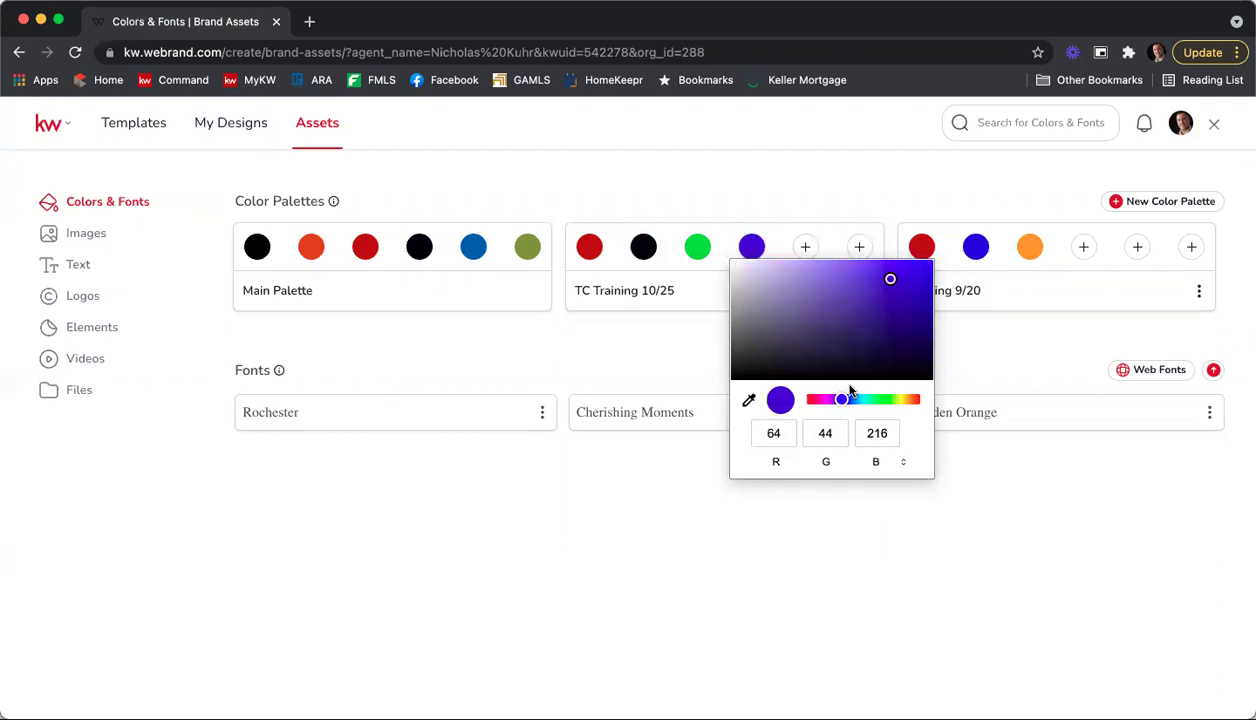
left_click_drag(847, 401, 848, 400)
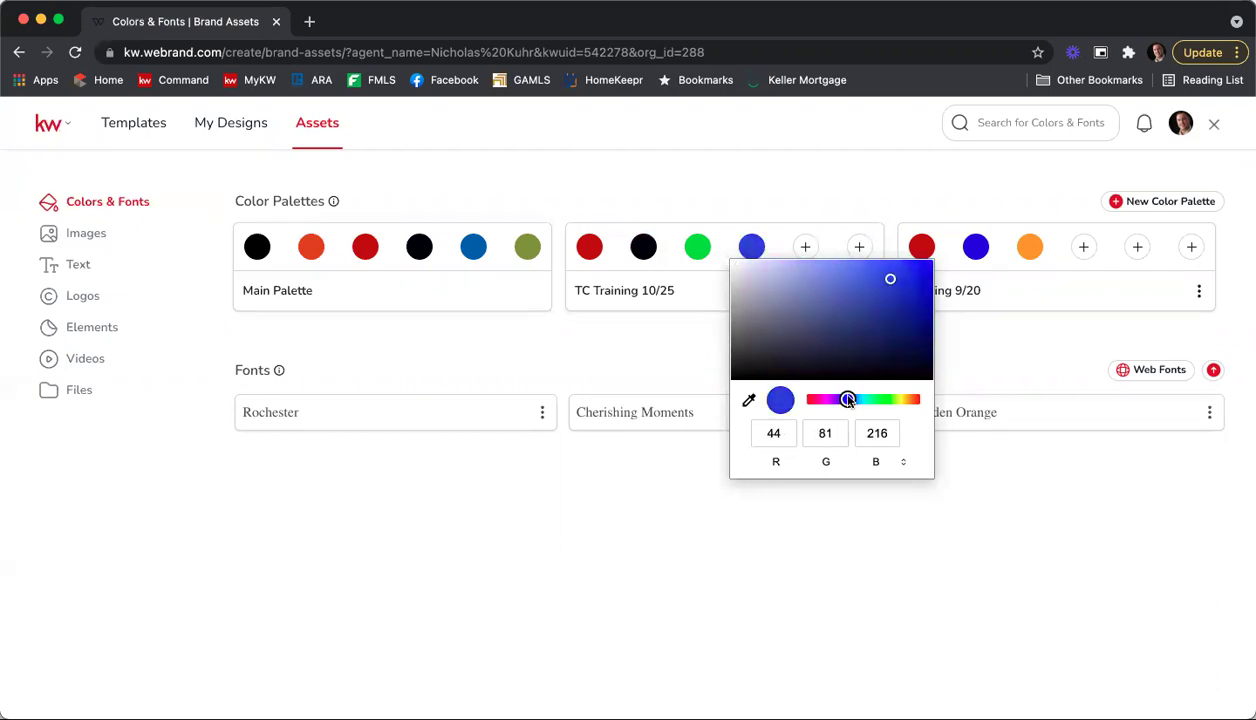
key("Escape")
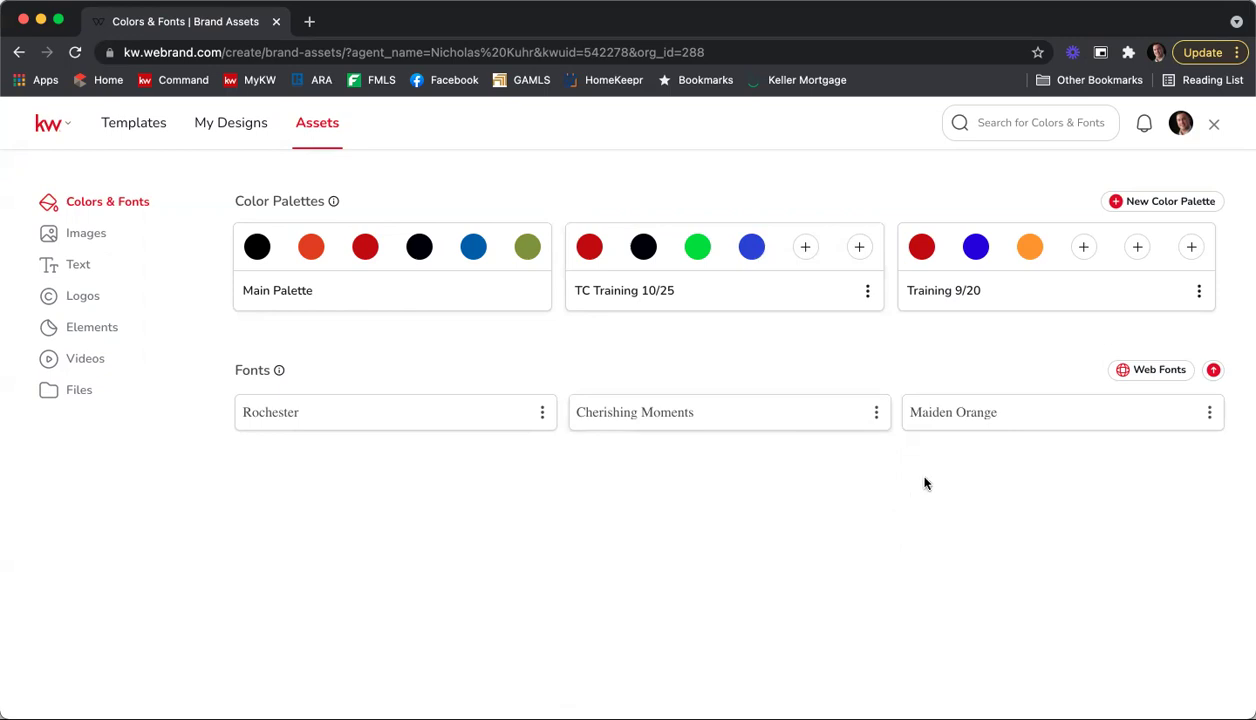
left_click(1197, 371)
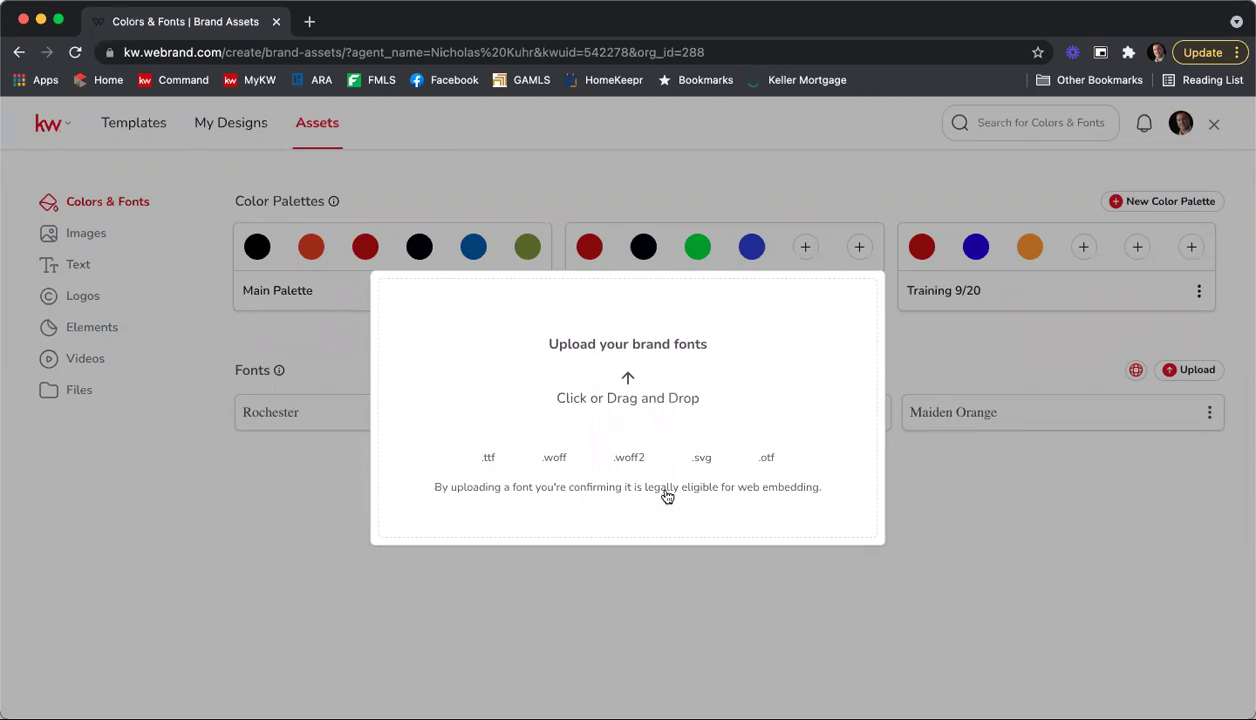
left_click(951, 476)
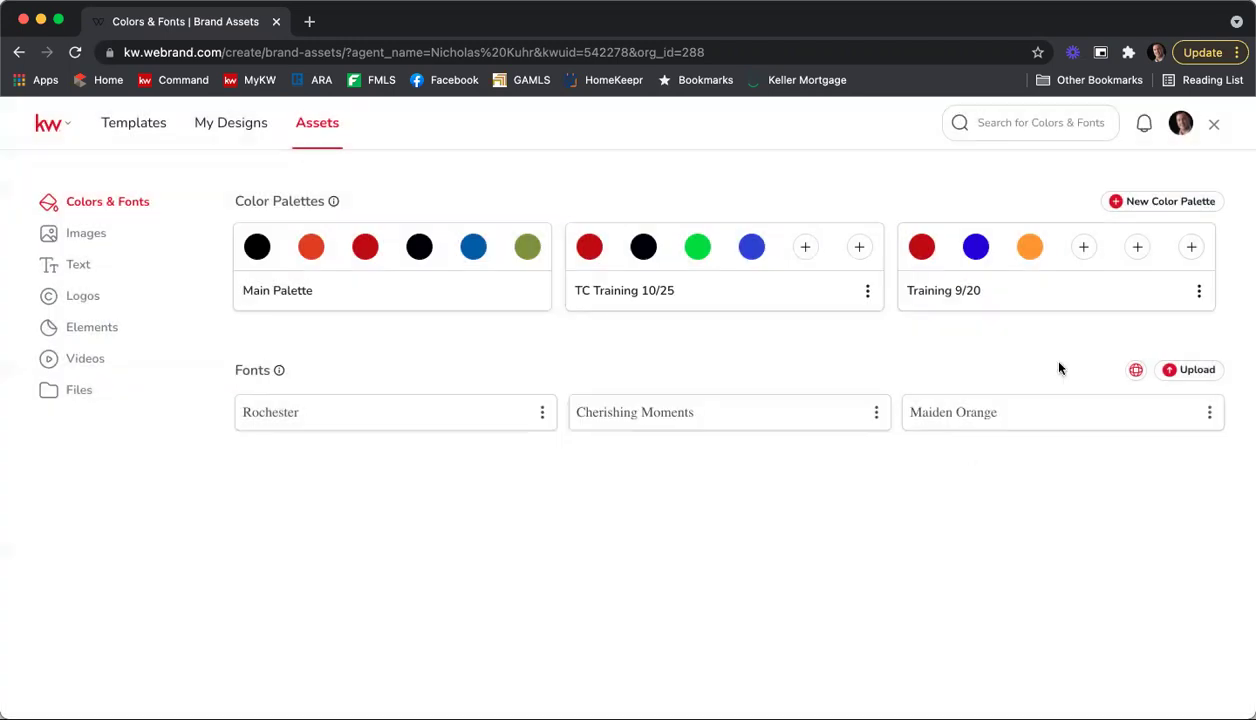
Step: Browse the web font list and enable the Yellowtail font
left_click(1138, 374)
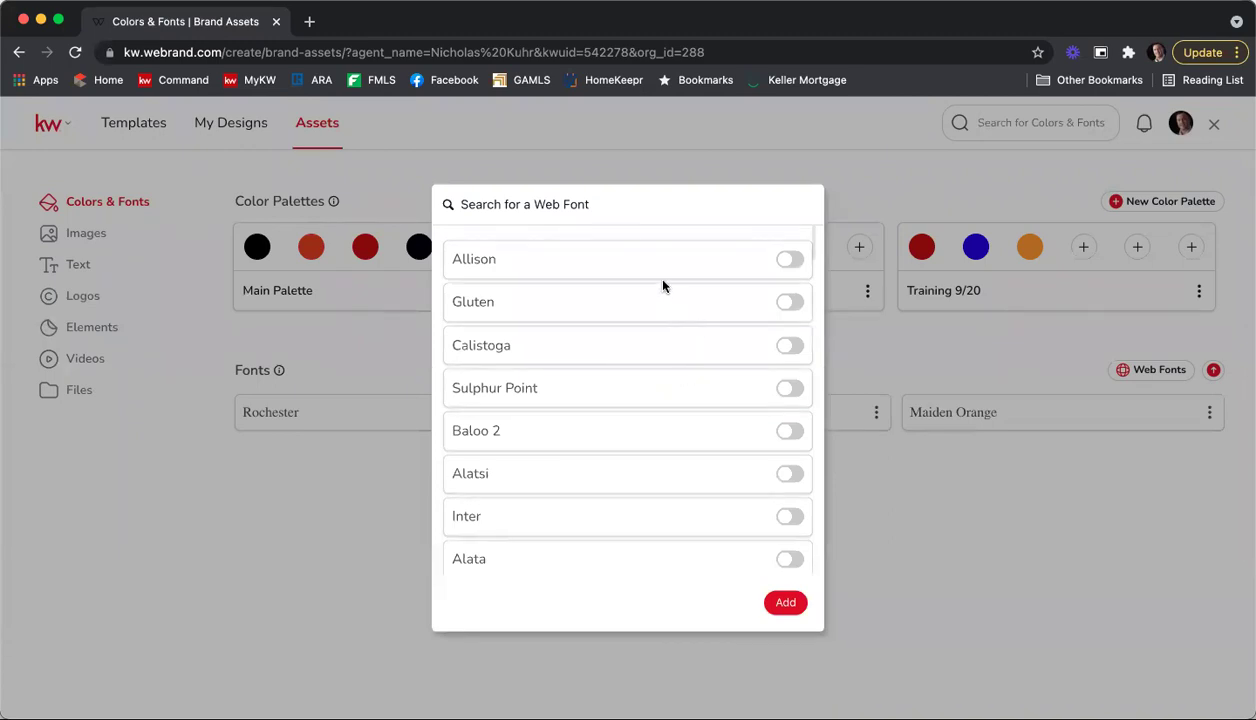
scroll(662, 286, "down", 3)
scroll(665, 288, "down", 5)
scroll(665, 288, "down", 6)
scroll(666, 288, "down", 6)
scroll(666, 288, "down", 5)
scroll(666, 288, "down", 3)
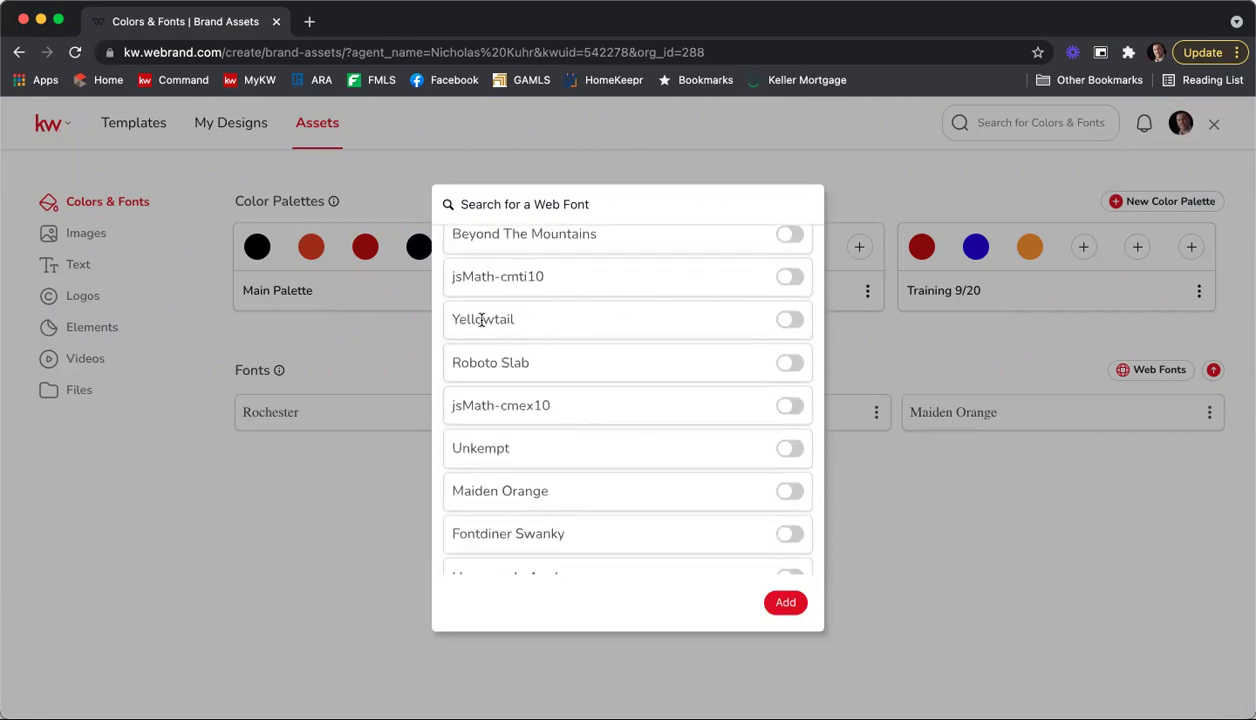
left_click(786, 321)
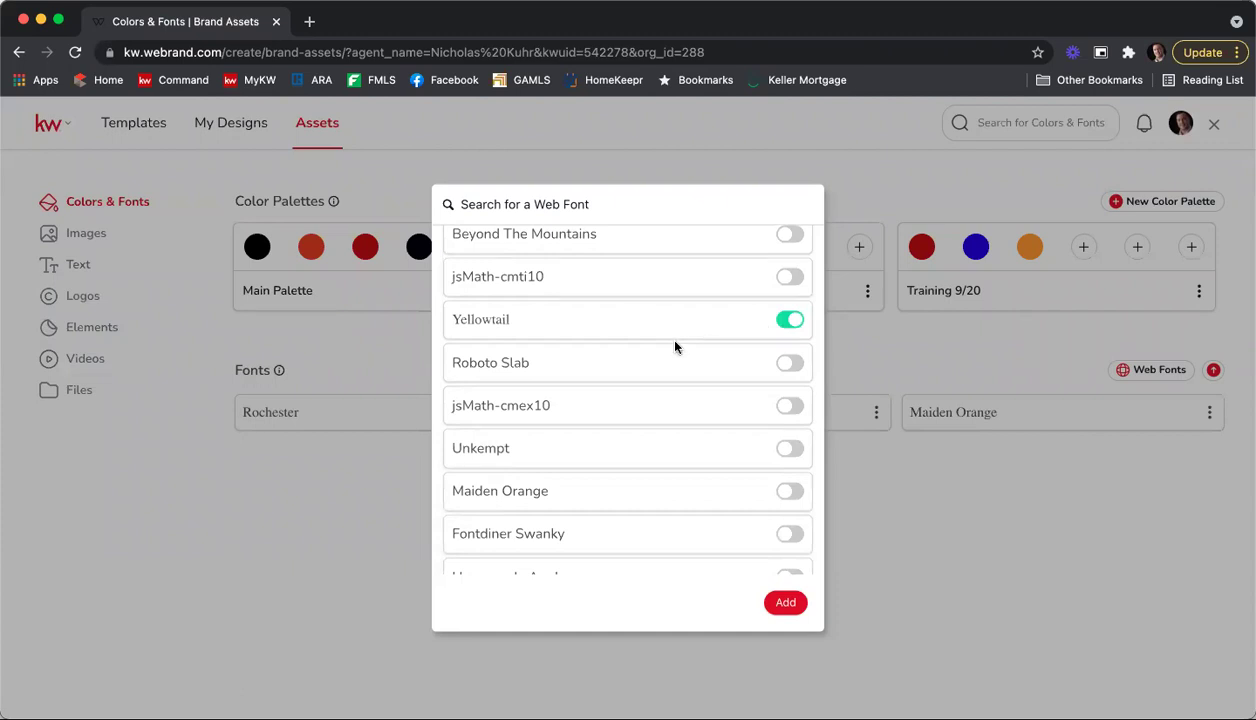
Step: Also enable jsMath-cmti10 and add the chosen web fonts to the brand fonts
scroll(667, 356, "down", 3)
scroll(667, 356, "down", 12)
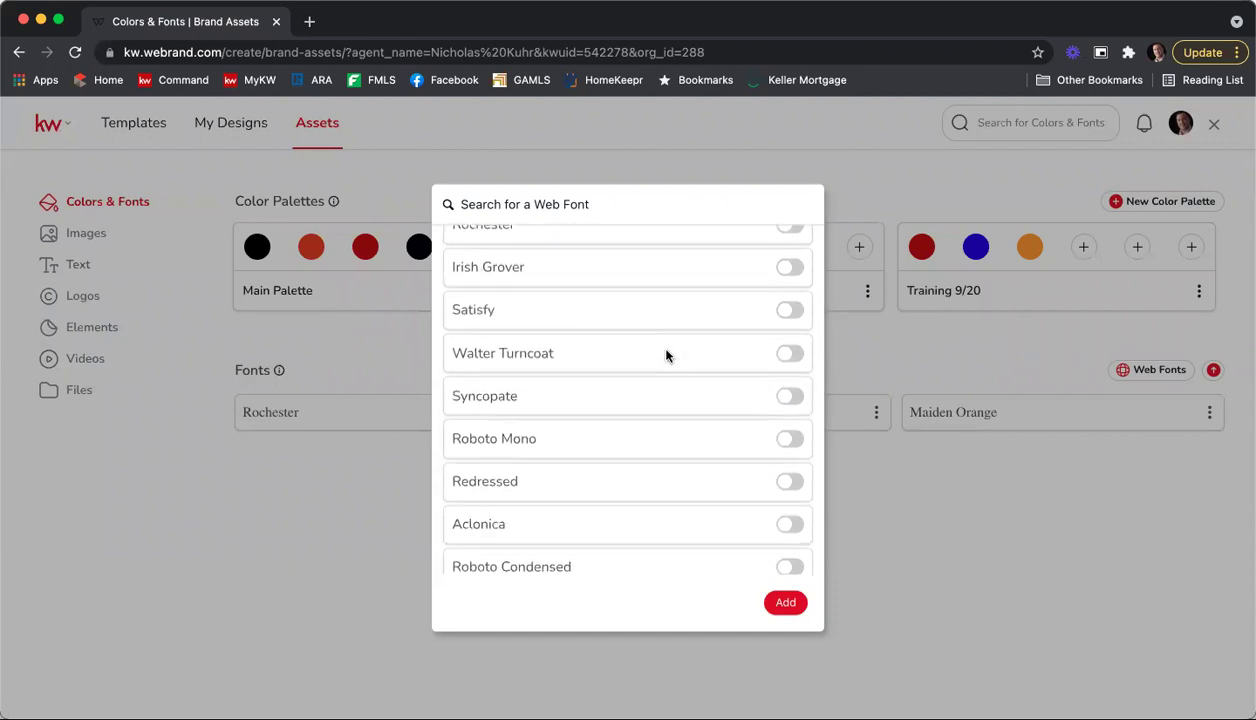
scroll(667, 356, "down", 3)
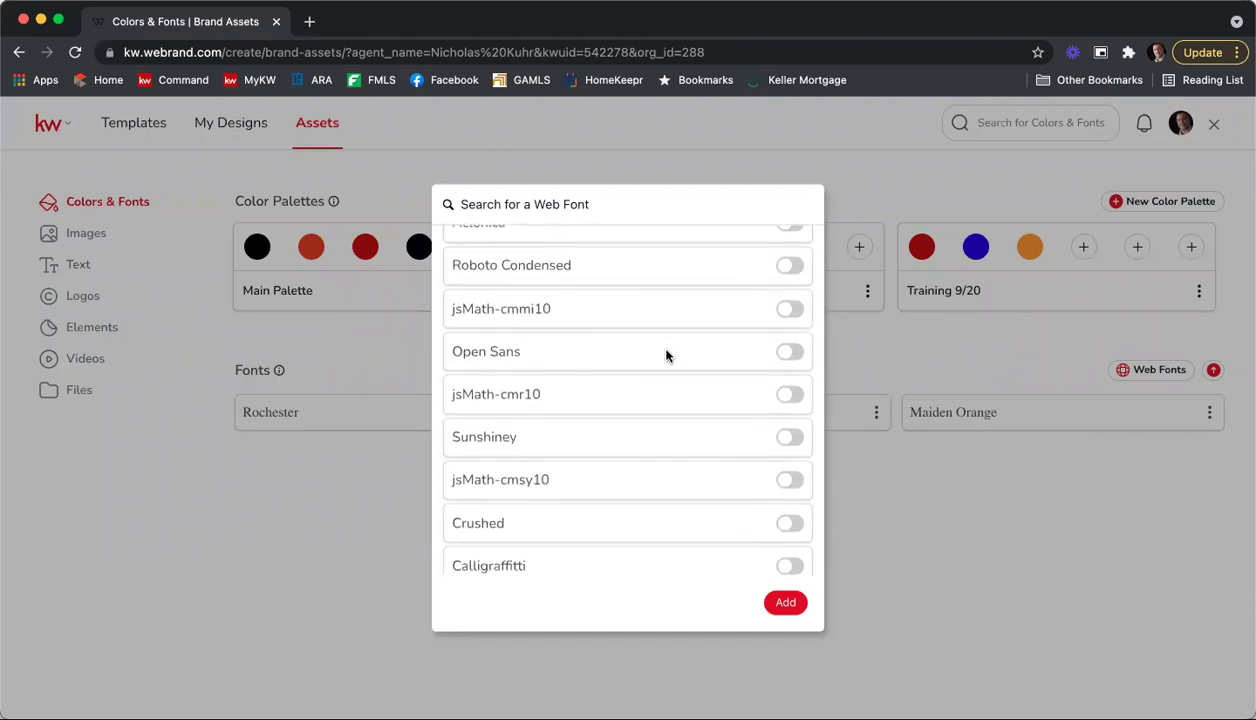
scroll(667, 356, "down", 2)
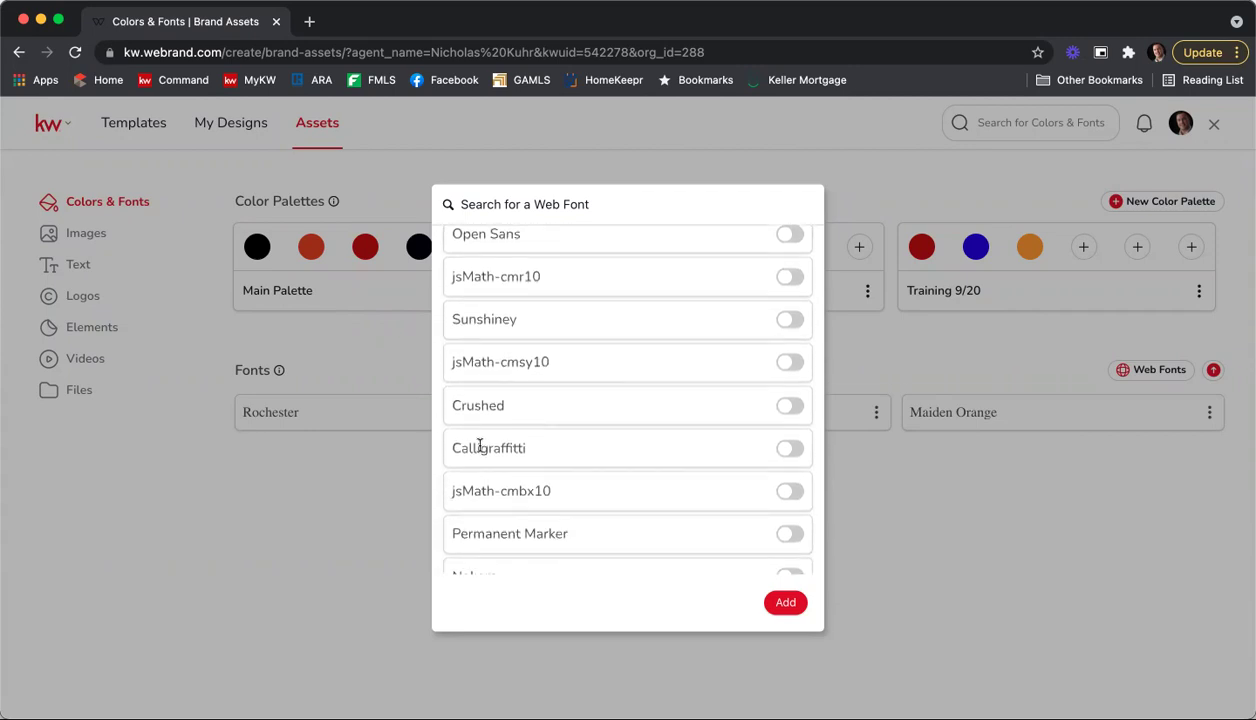
left_click(518, 193)
type("time")
key("BackSpace")
key("BackSpace")
key("BackSpace")
key("BackSpace")
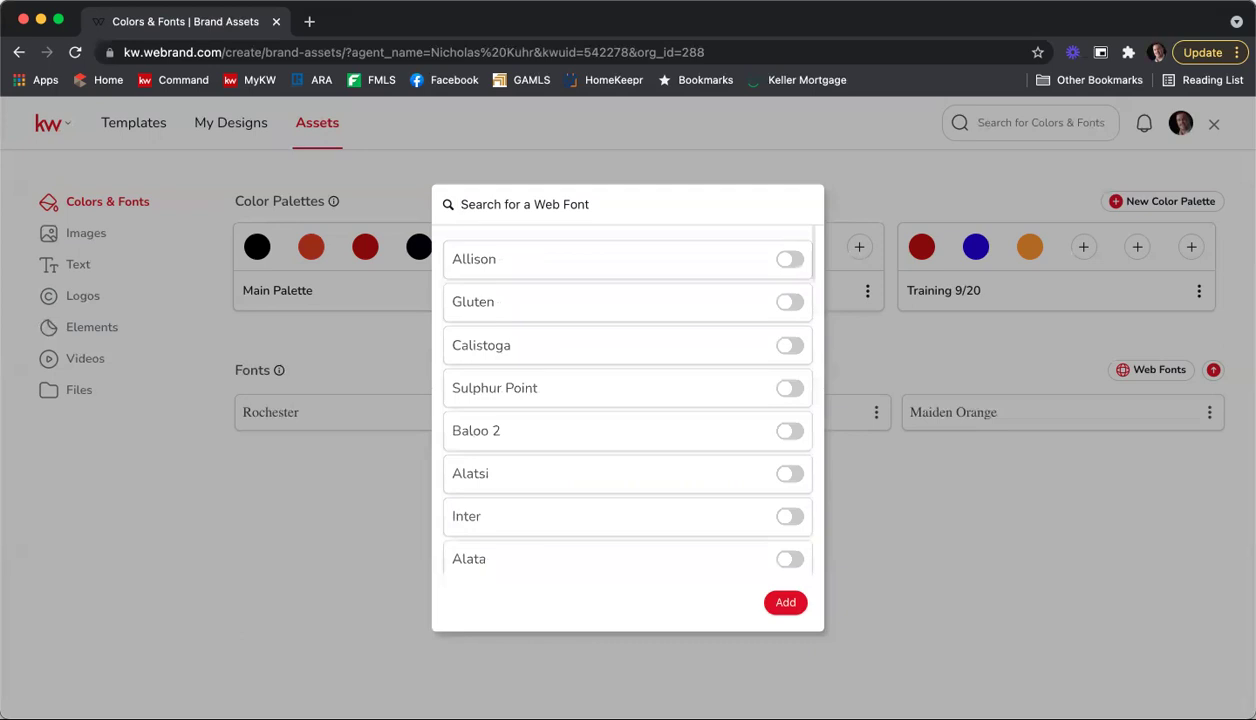
type("a")
key("BackSpace")
scroll(632, 320, "down", 5)
scroll(632, 322, "down", 10)
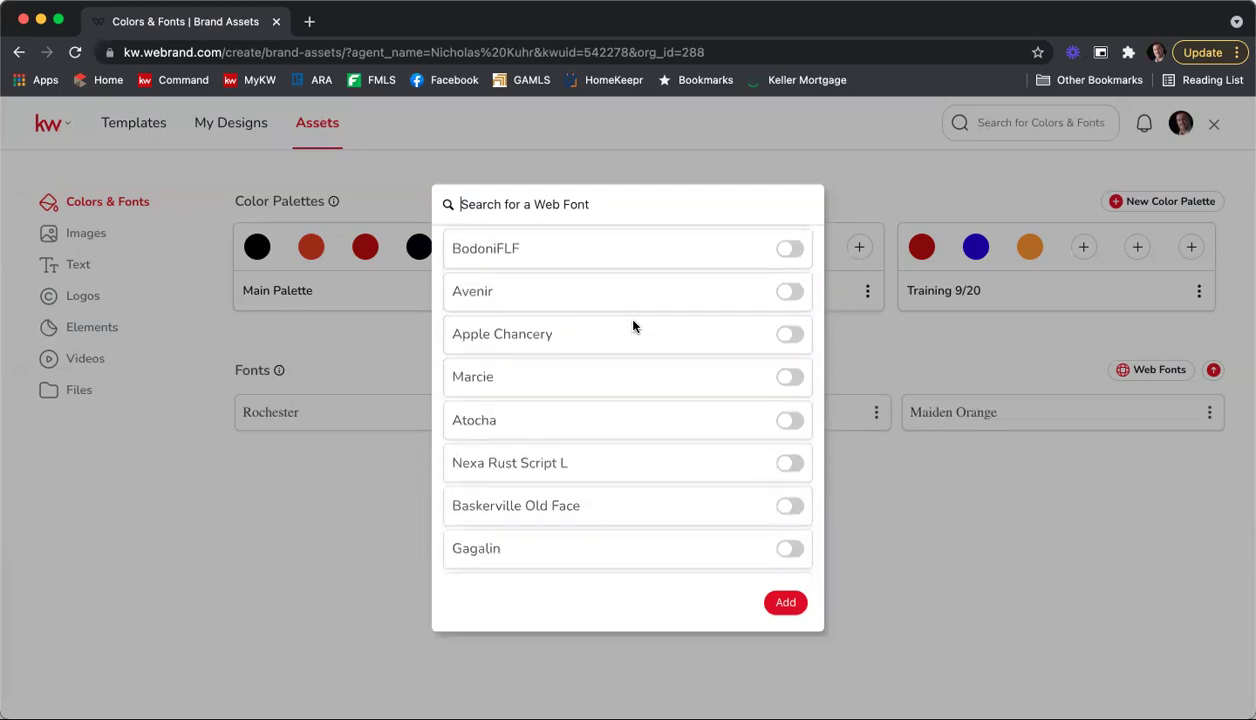
scroll(632, 325, "down", 4)
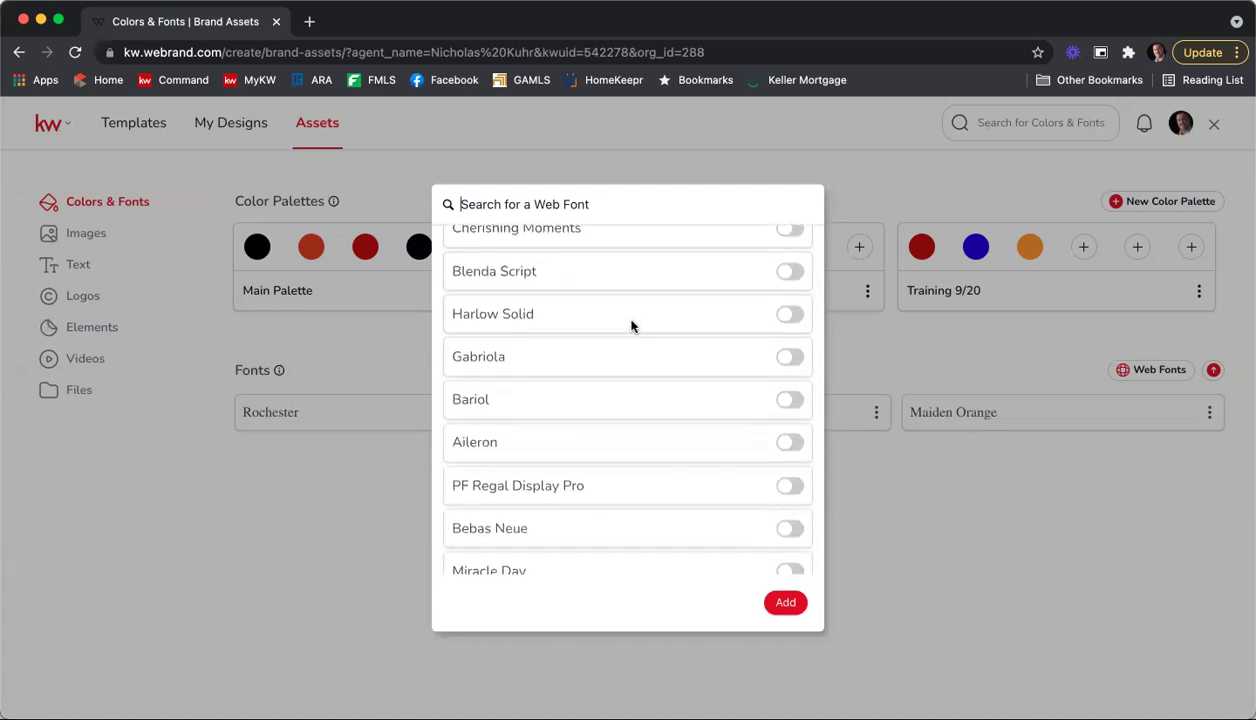
left_click(545, 204)
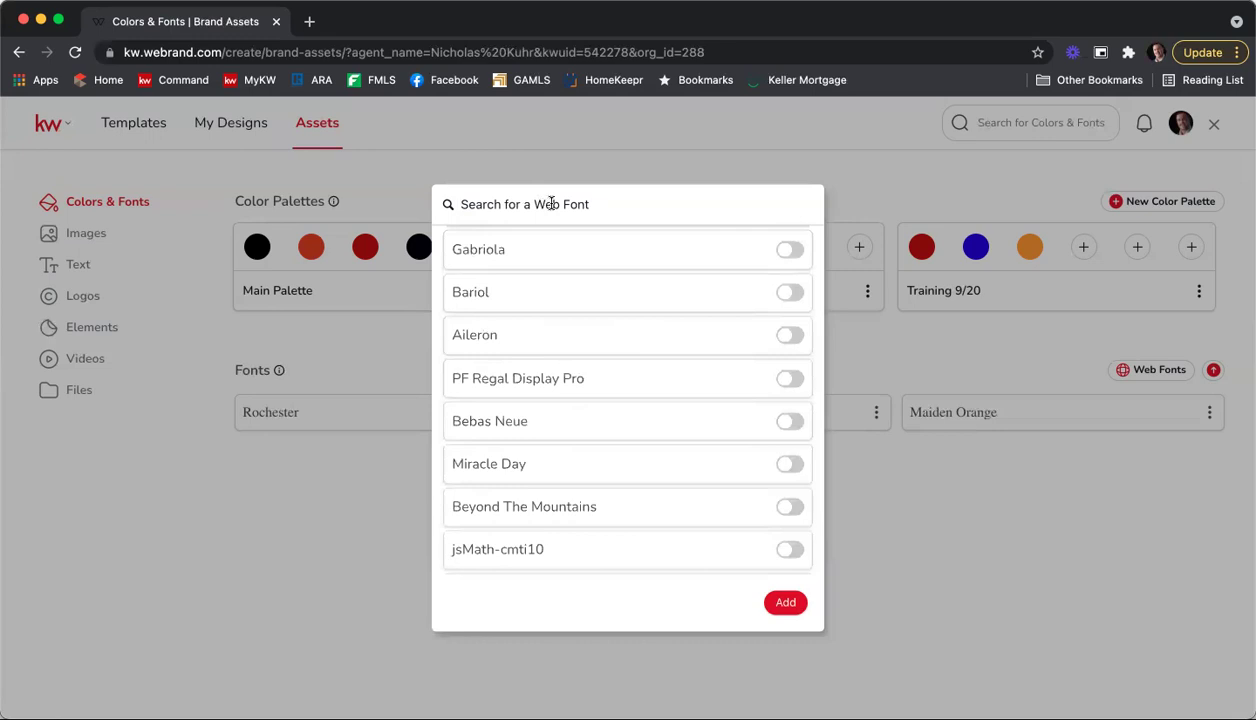
scroll(682, 345, "down", 2)
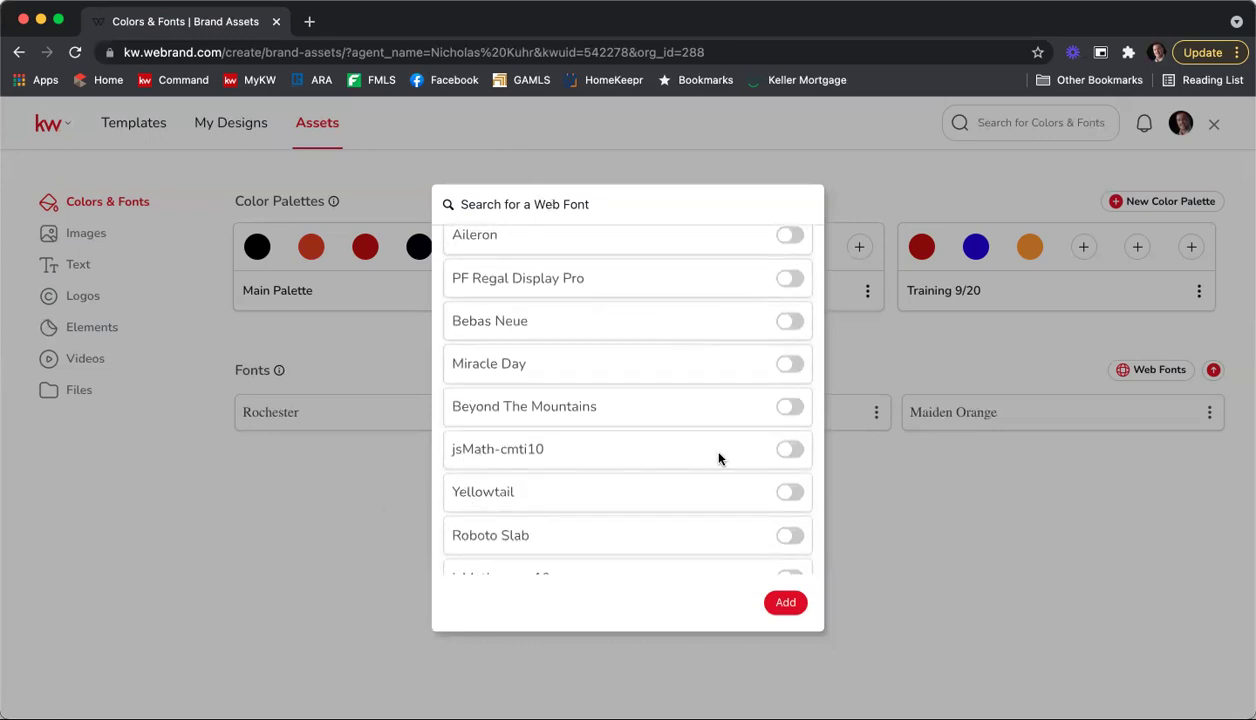
left_click(790, 451)
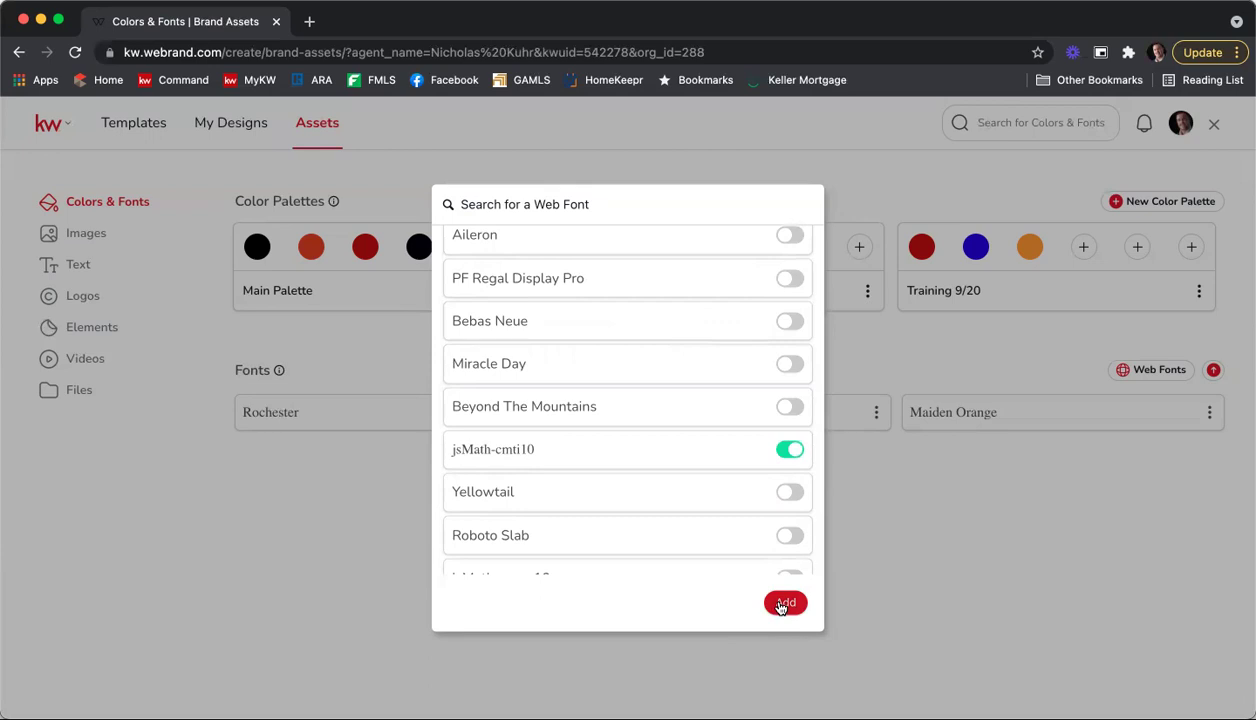
left_click(784, 603)
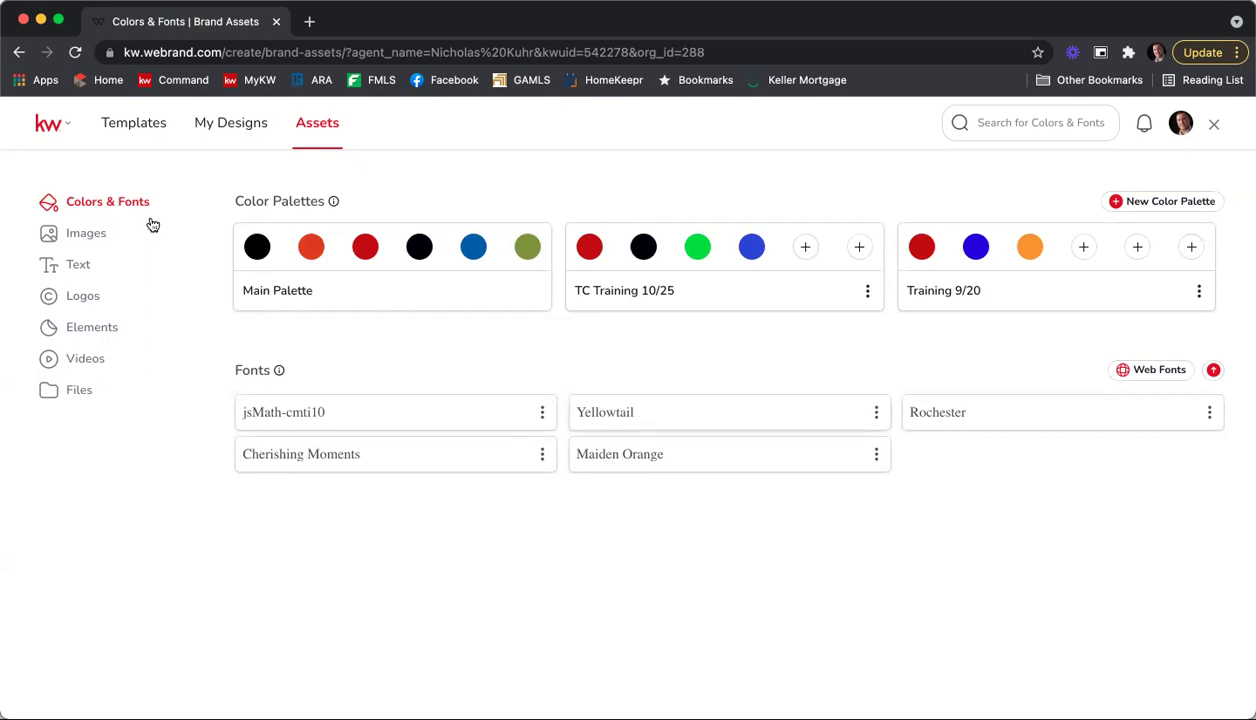
Step: View the Images collection and its upload options without adding an image, then go to Text
left_click(72, 240)
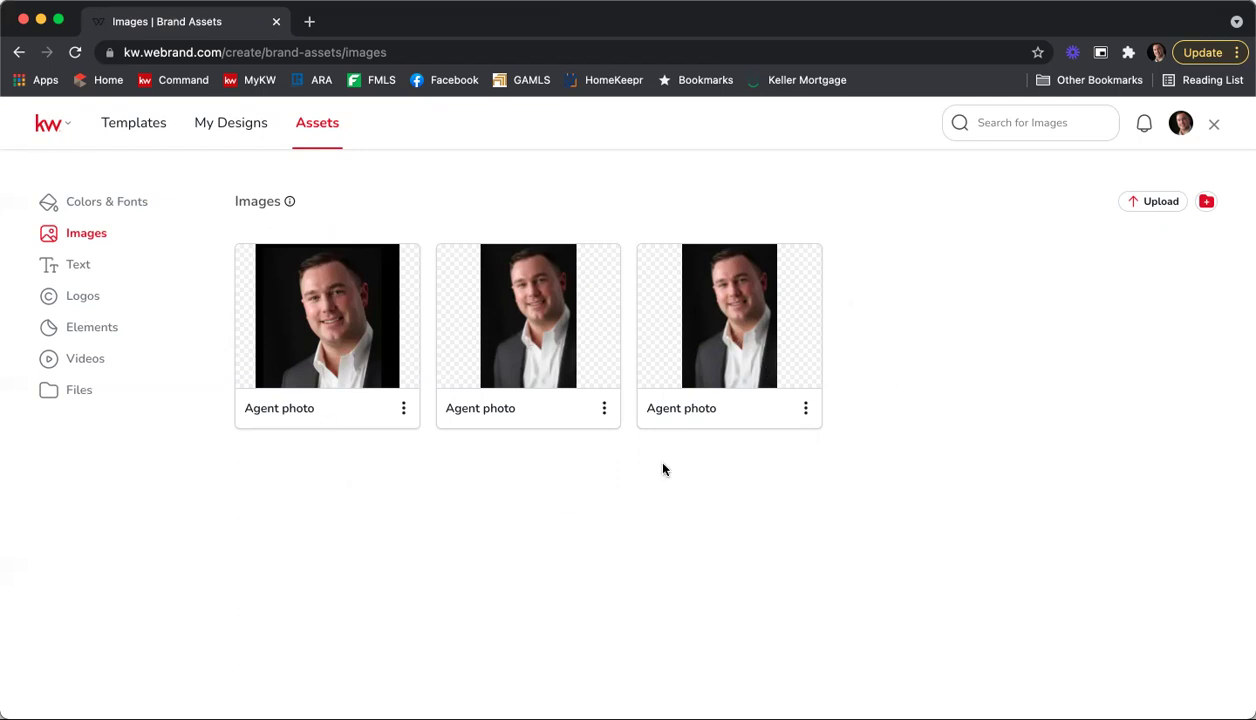
left_click(1153, 204)
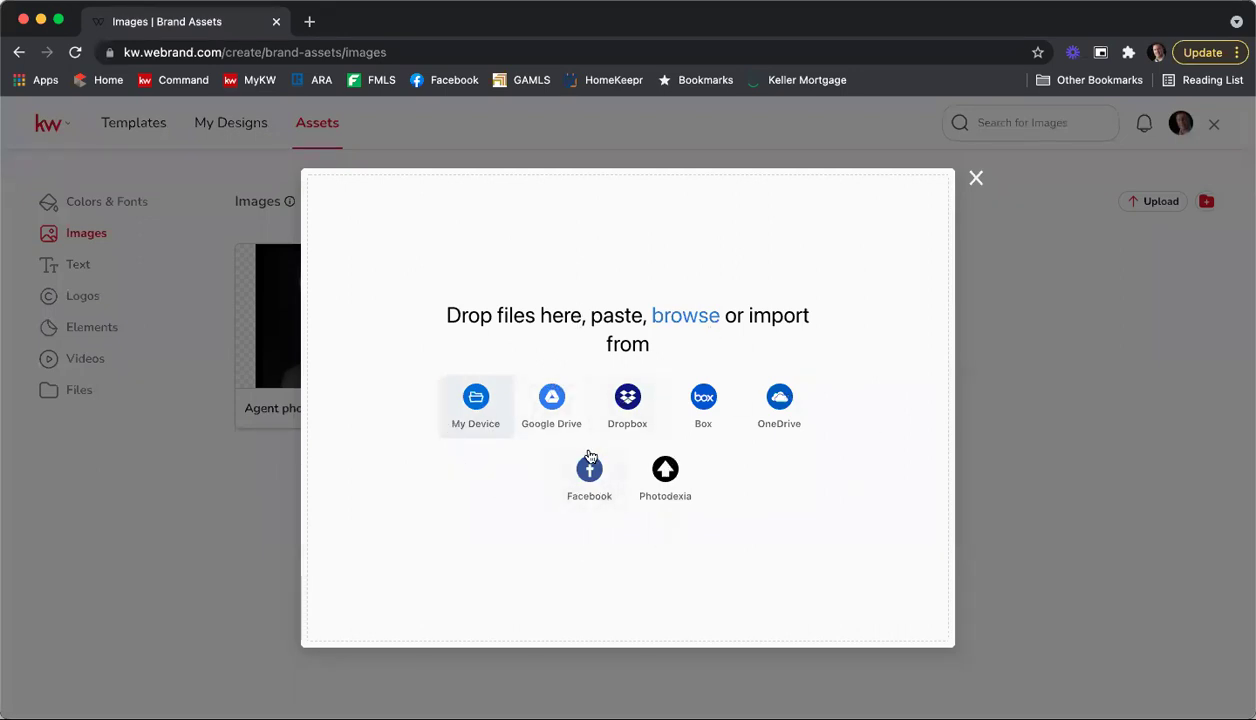
left_click(975, 179)
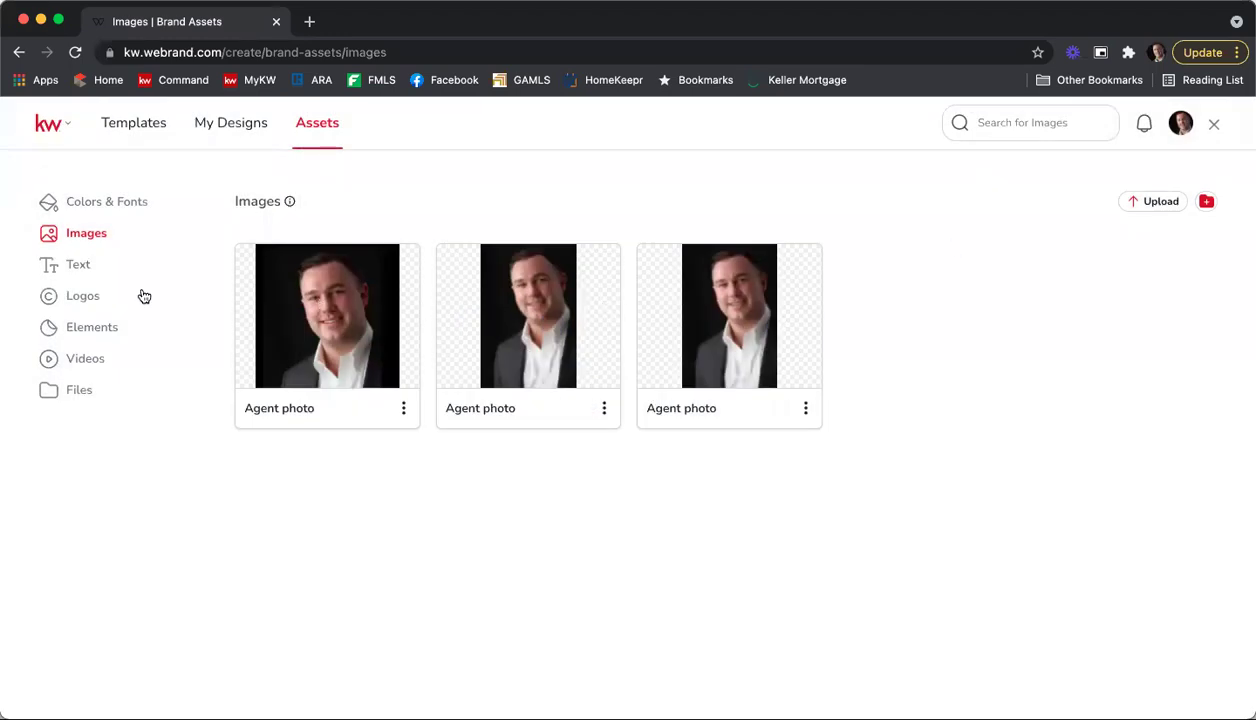
left_click(80, 268)
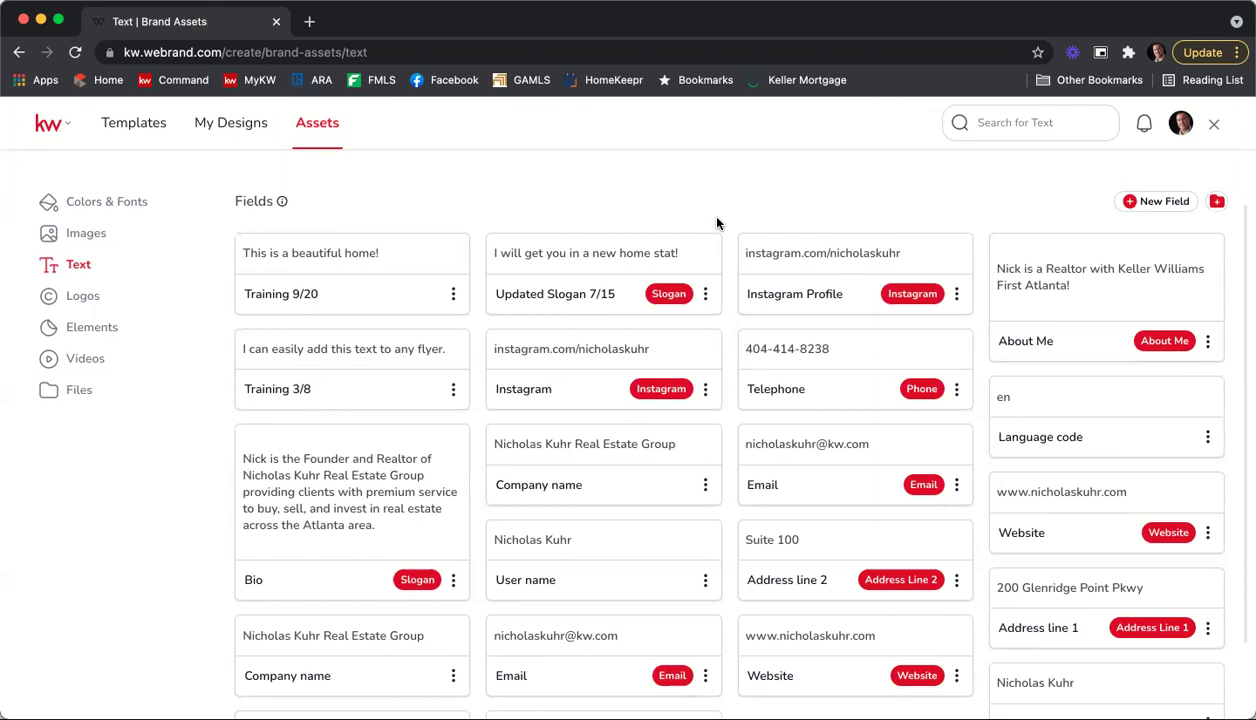
Step: Scroll the Fields grid to review saved fields like Telephone, Email and Company name
scroll(828, 188, "down", 1)
scroll(828, 188, "down", 2)
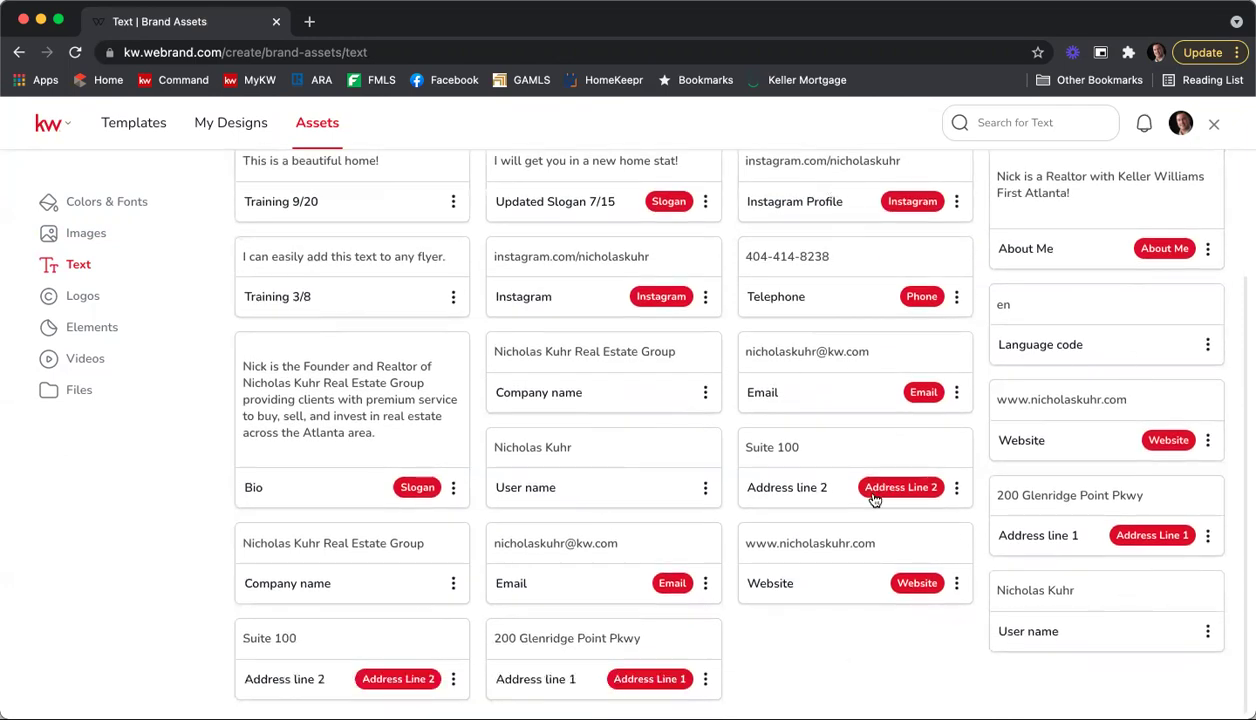
scroll(1019, 326, "up", 2)
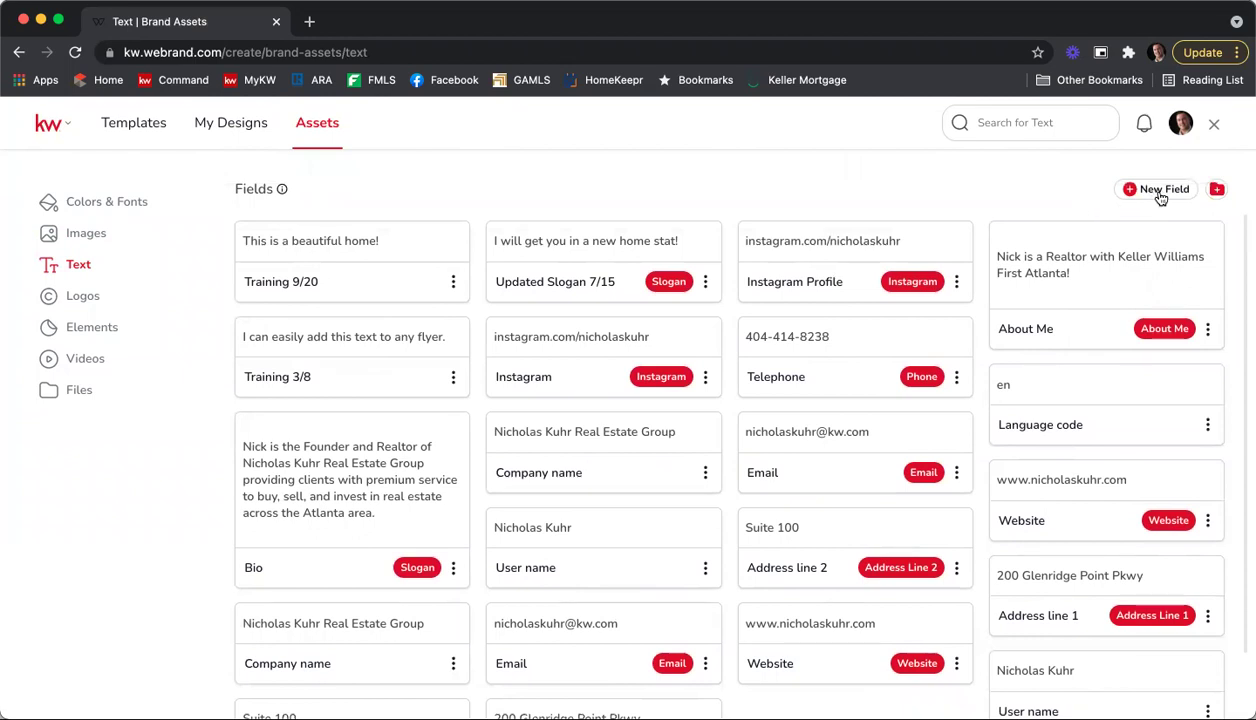
Step: Create and save a New Text field 'Training 10/25' reading 'I will sell your home quickly!'
left_click(1162, 192)
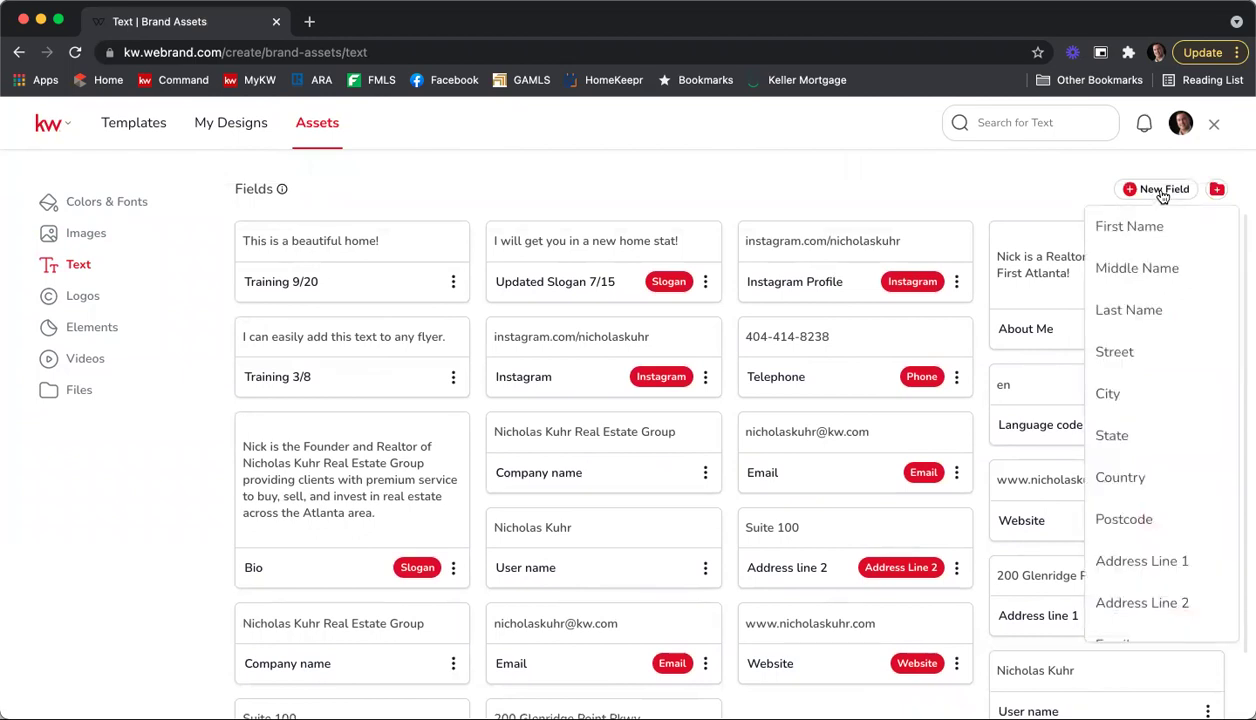
scroll(1164, 312, "down", 2)
scroll(1164, 314, "down", 4)
scroll(1164, 313, "down", 3)
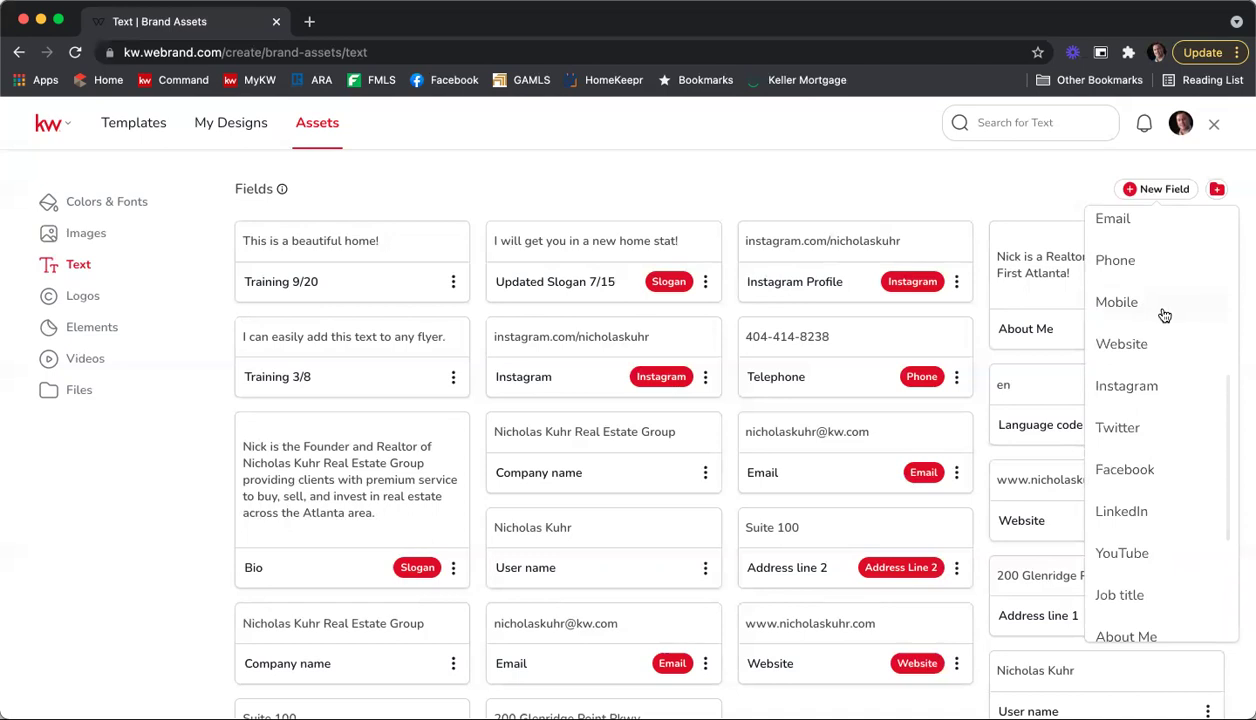
scroll(1164, 314, "down", 4)
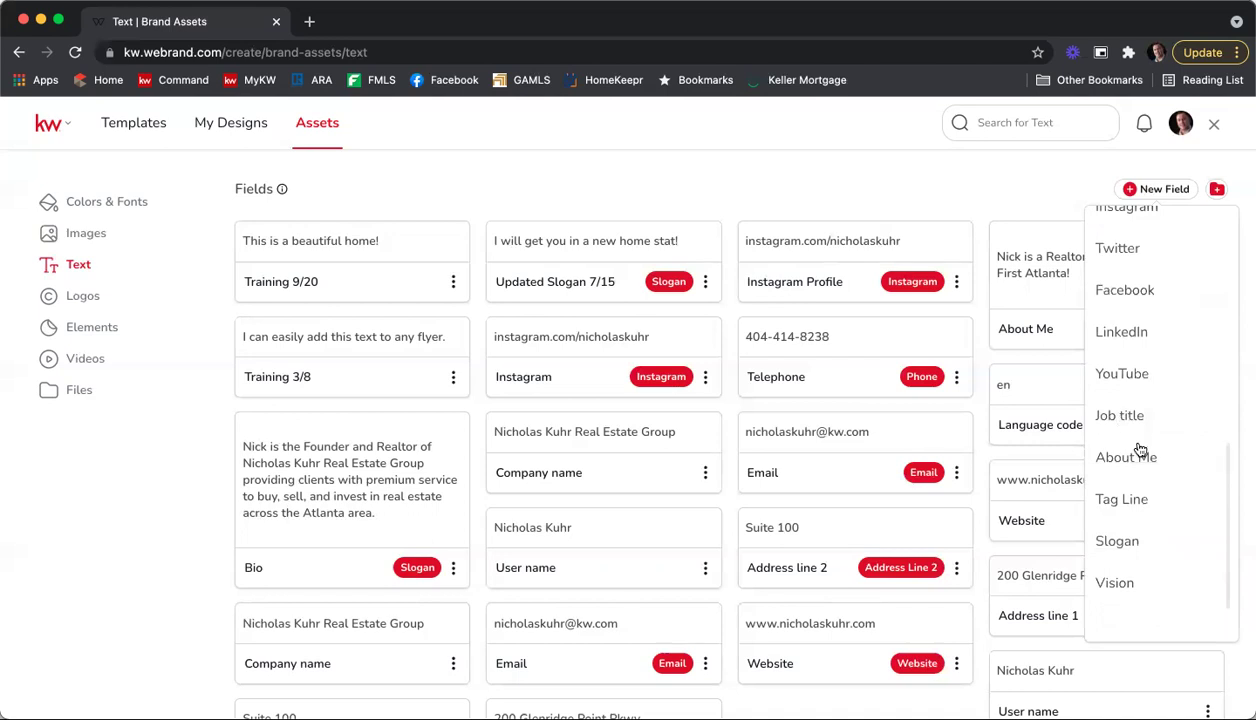
scroll(1138, 470, "down", 2)
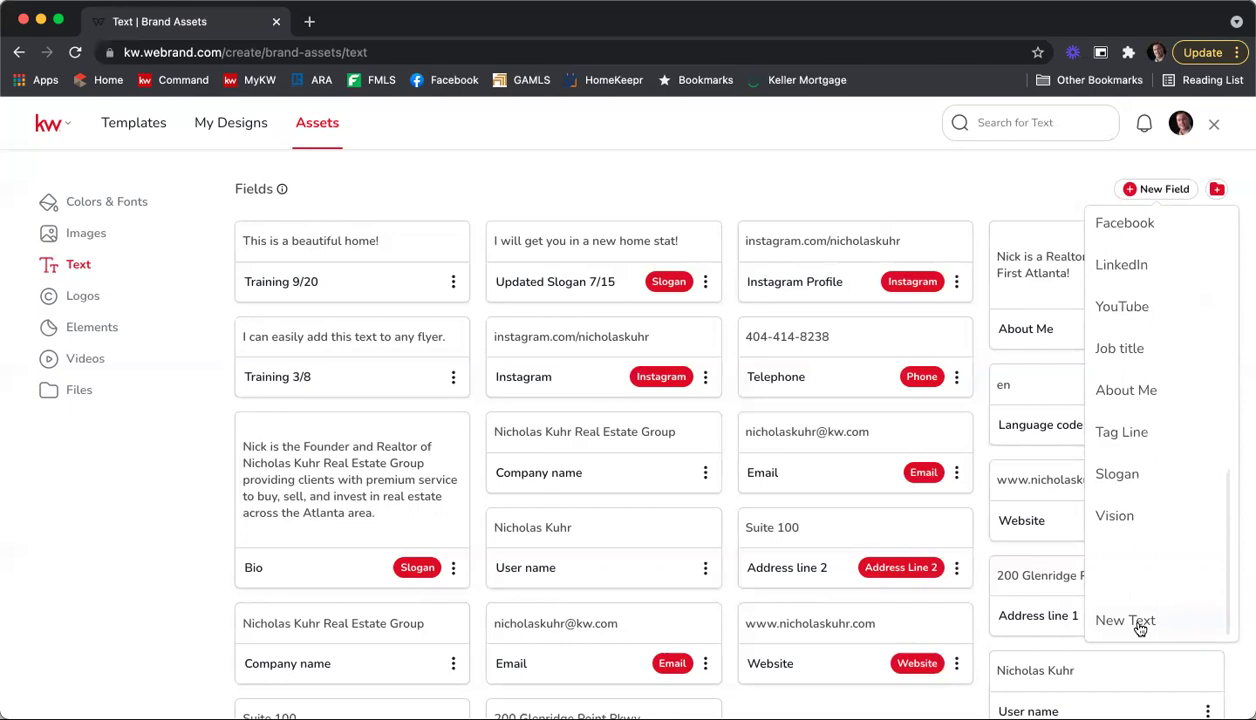
left_click(1130, 621)
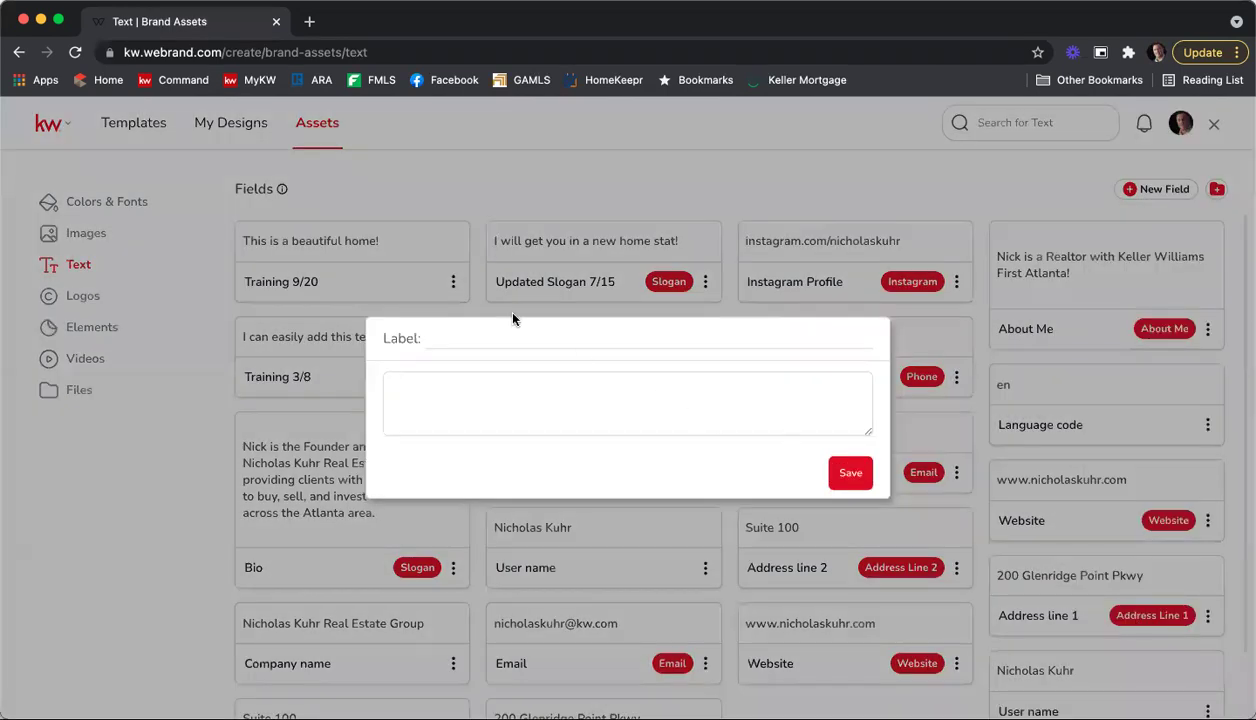
type("Training 10/2")
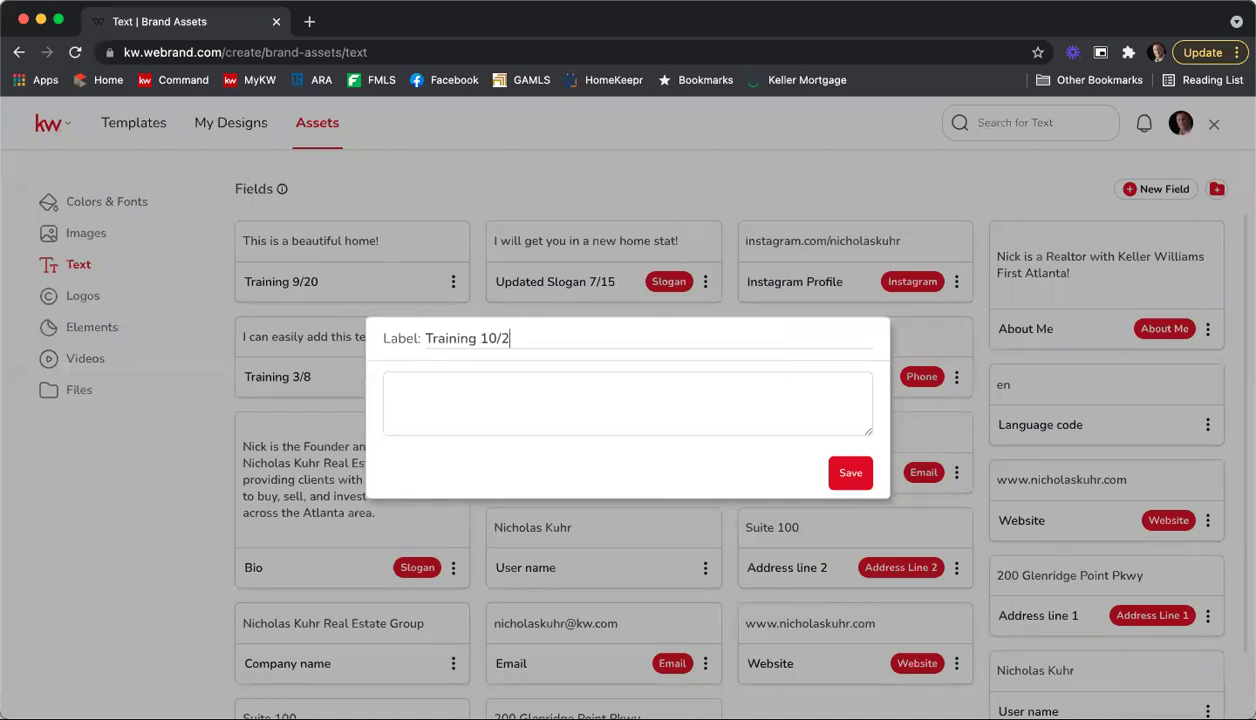
type("5")
left_click(535, 402)
type("I will sell you")
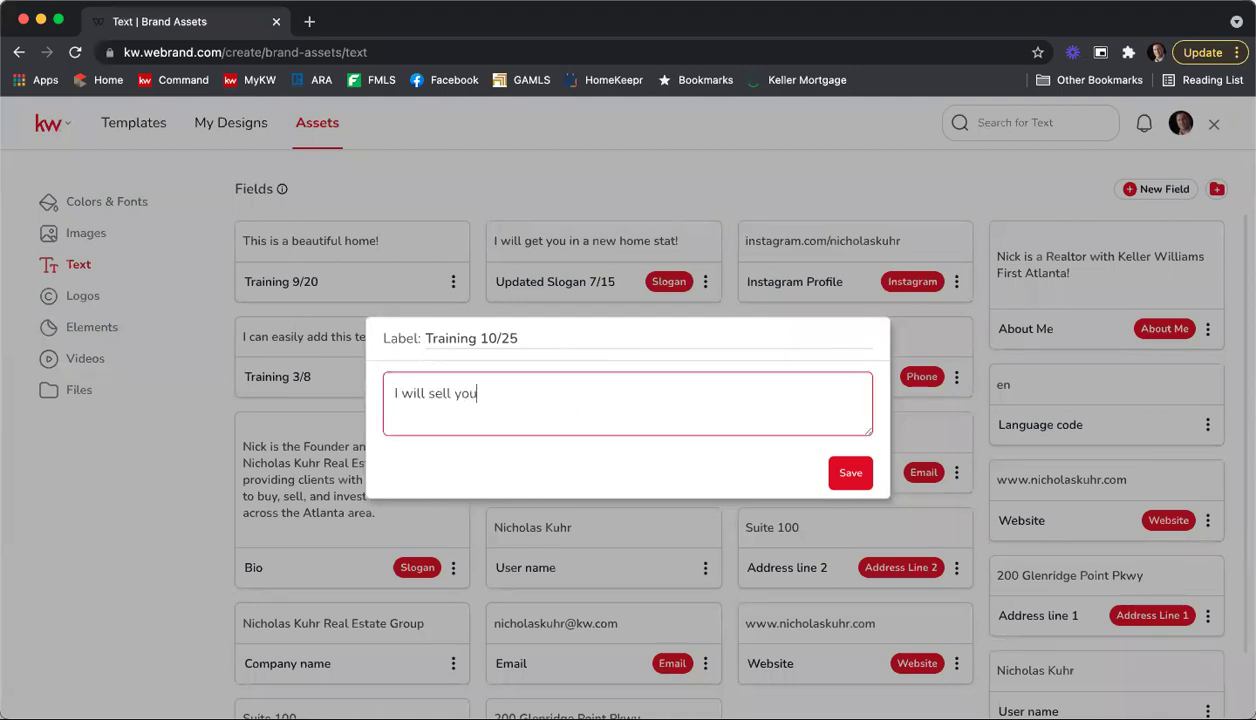
type("r home quickly!")
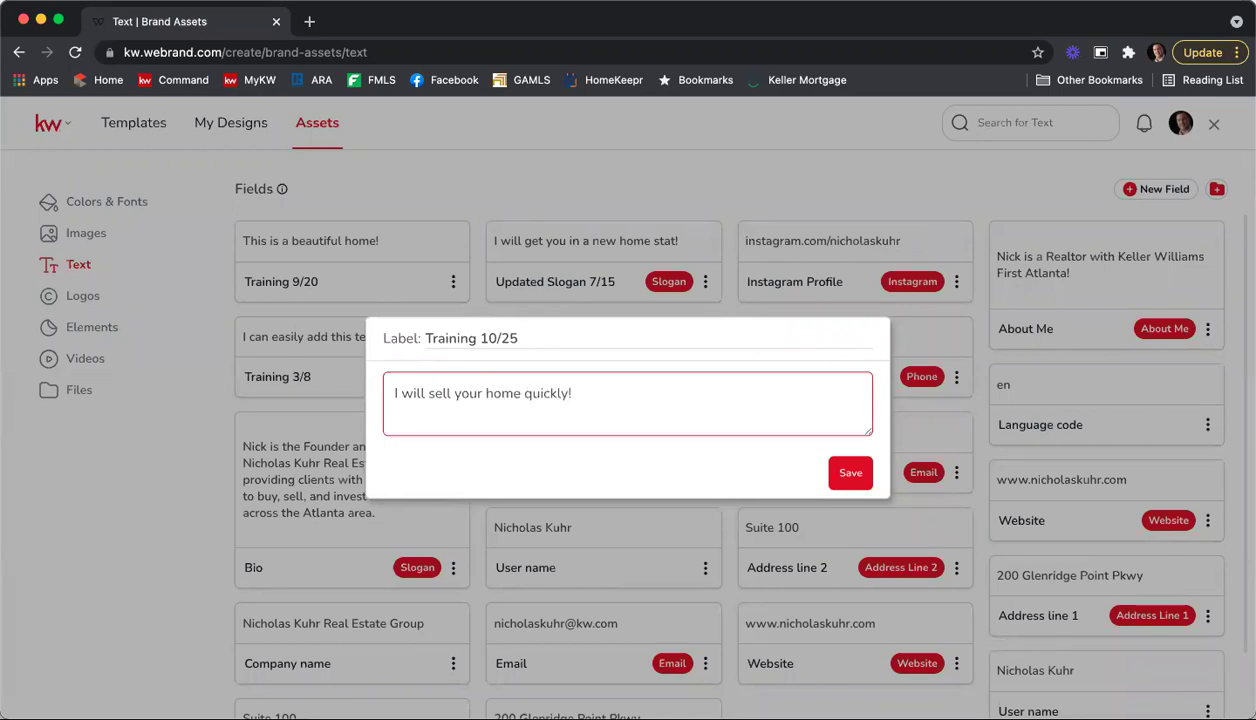
left_click(853, 477)
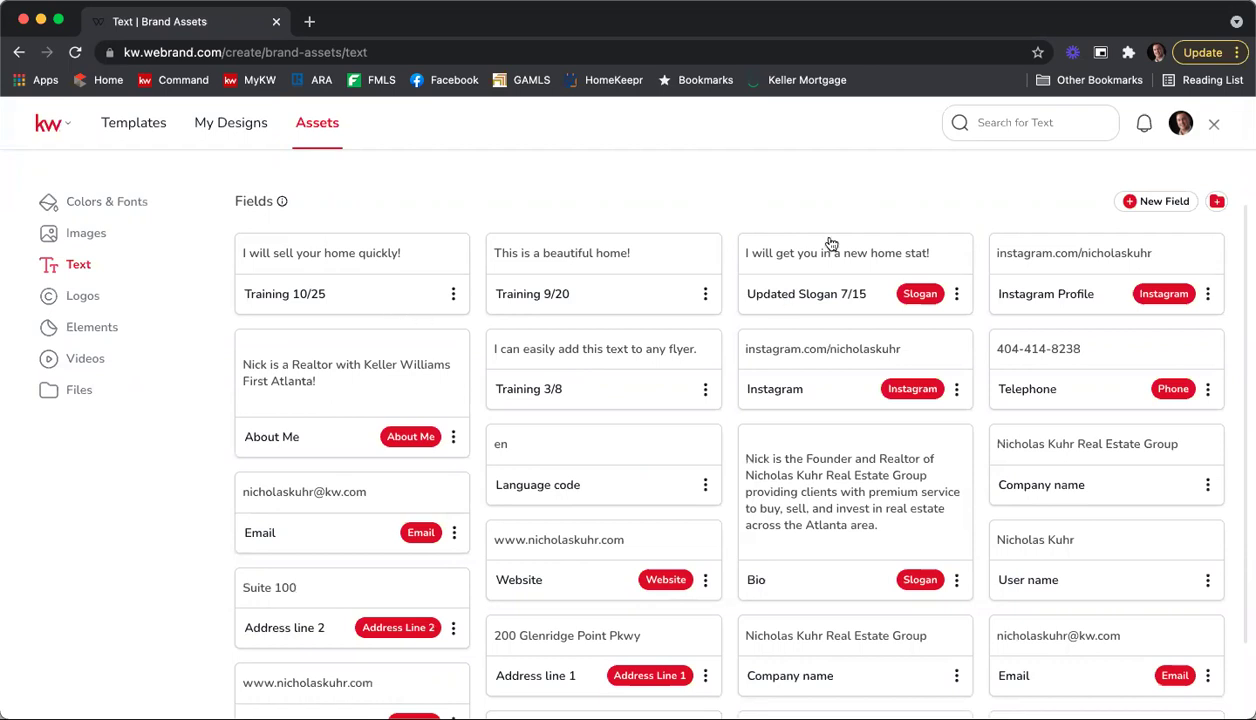
Step: Delete the Training 9/20 field, re-save Instagram Profile unchanged, and open Logos
left_click(705, 296)
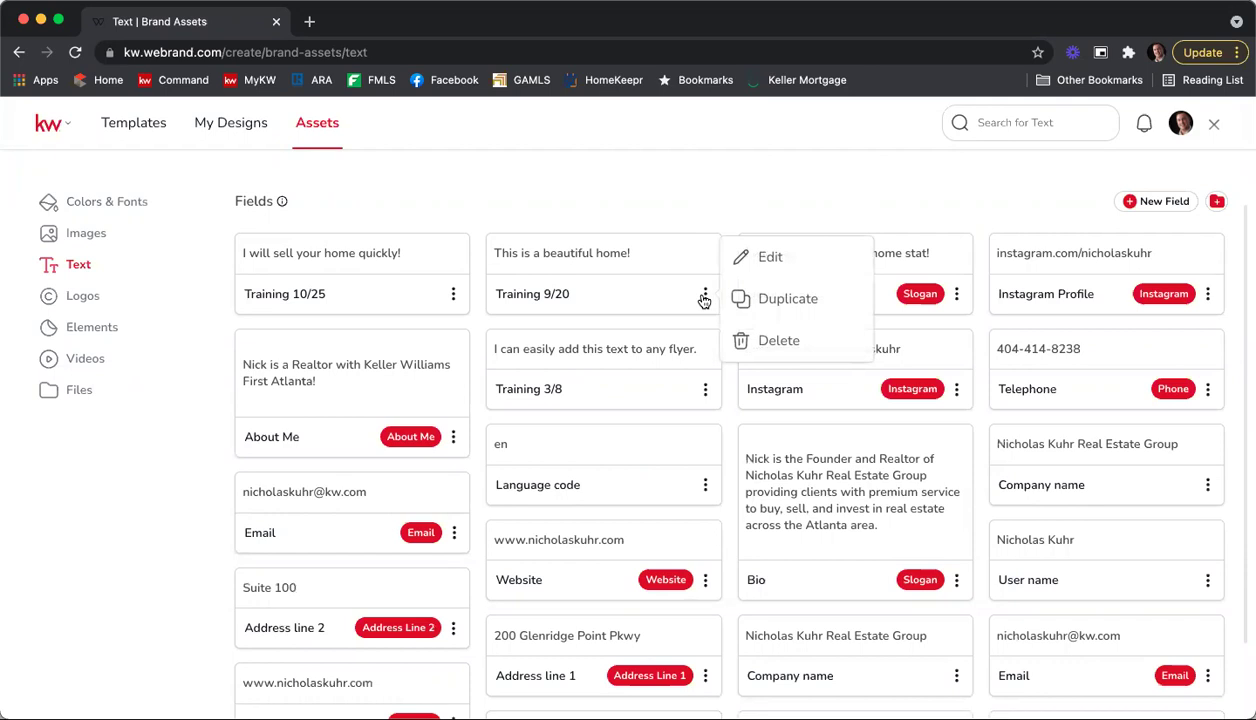
left_click(782, 341)
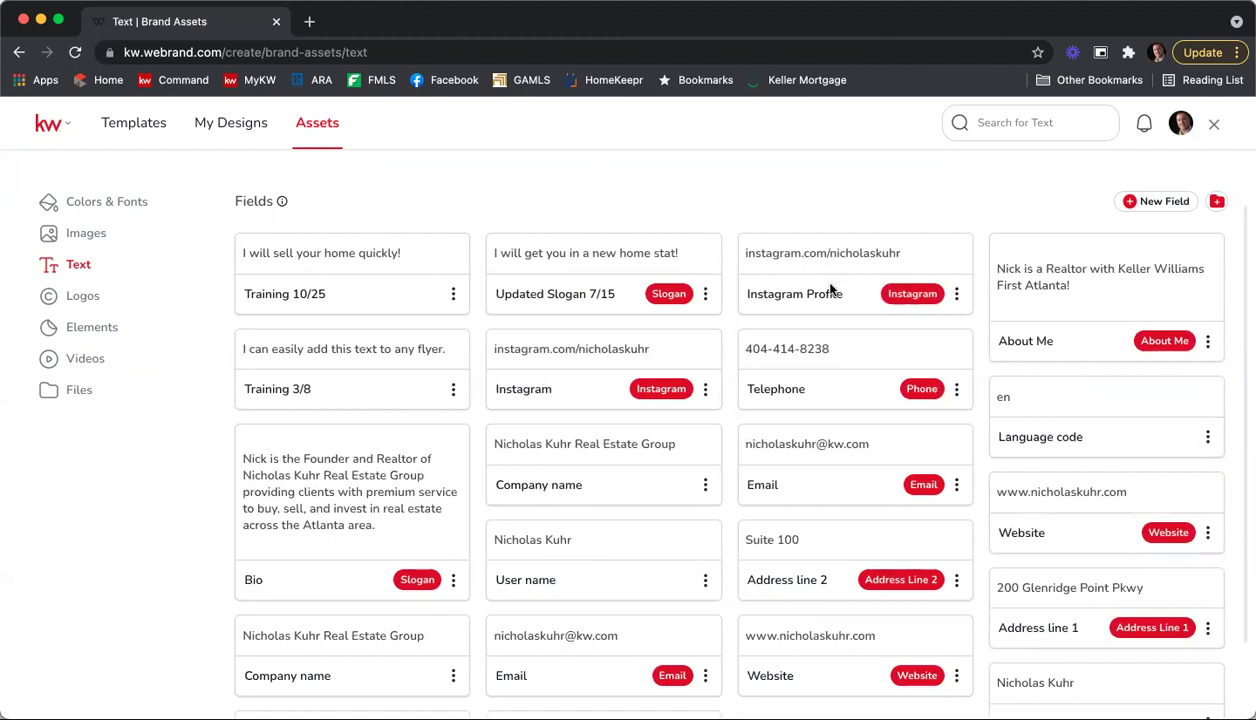
left_click(956, 294)
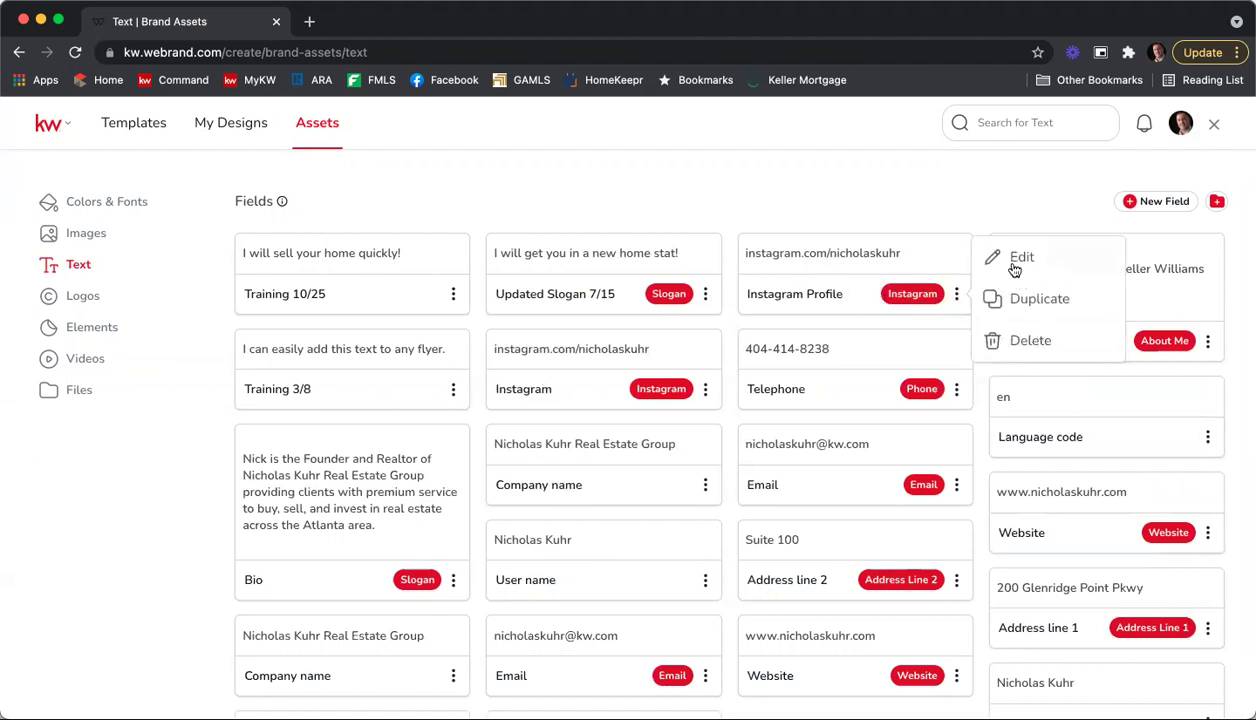
left_click(1018, 260)
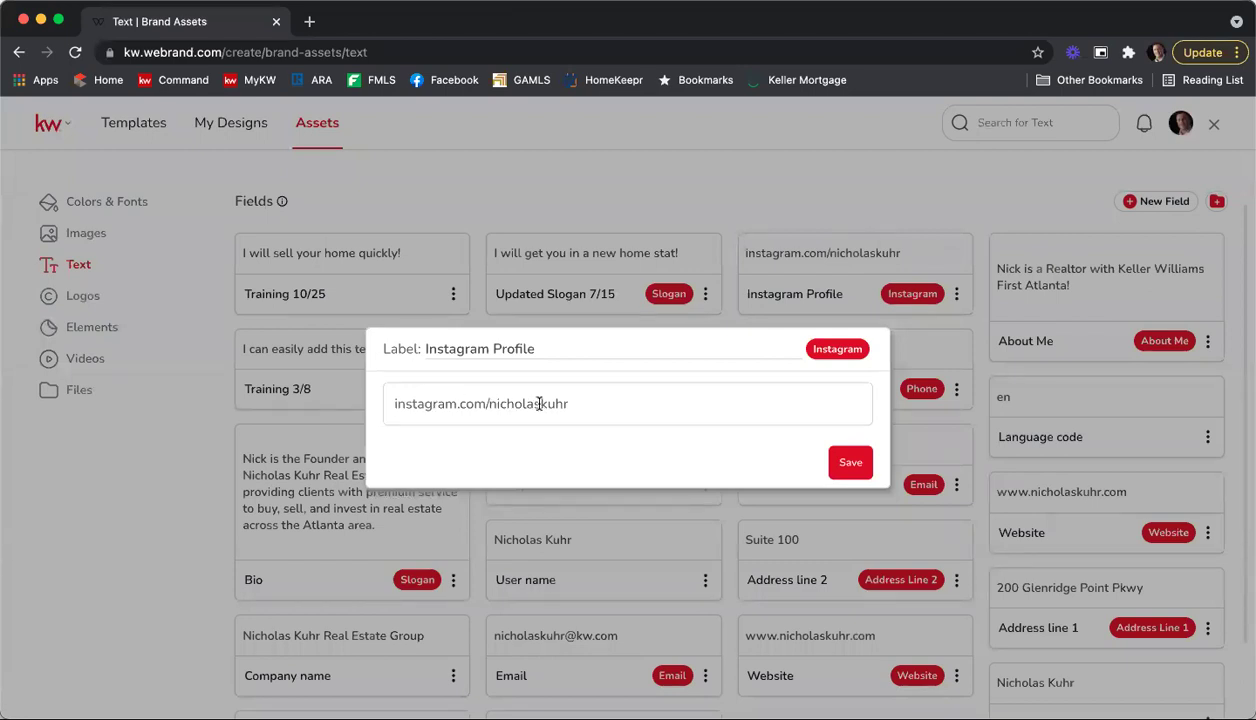
left_click(846, 462)
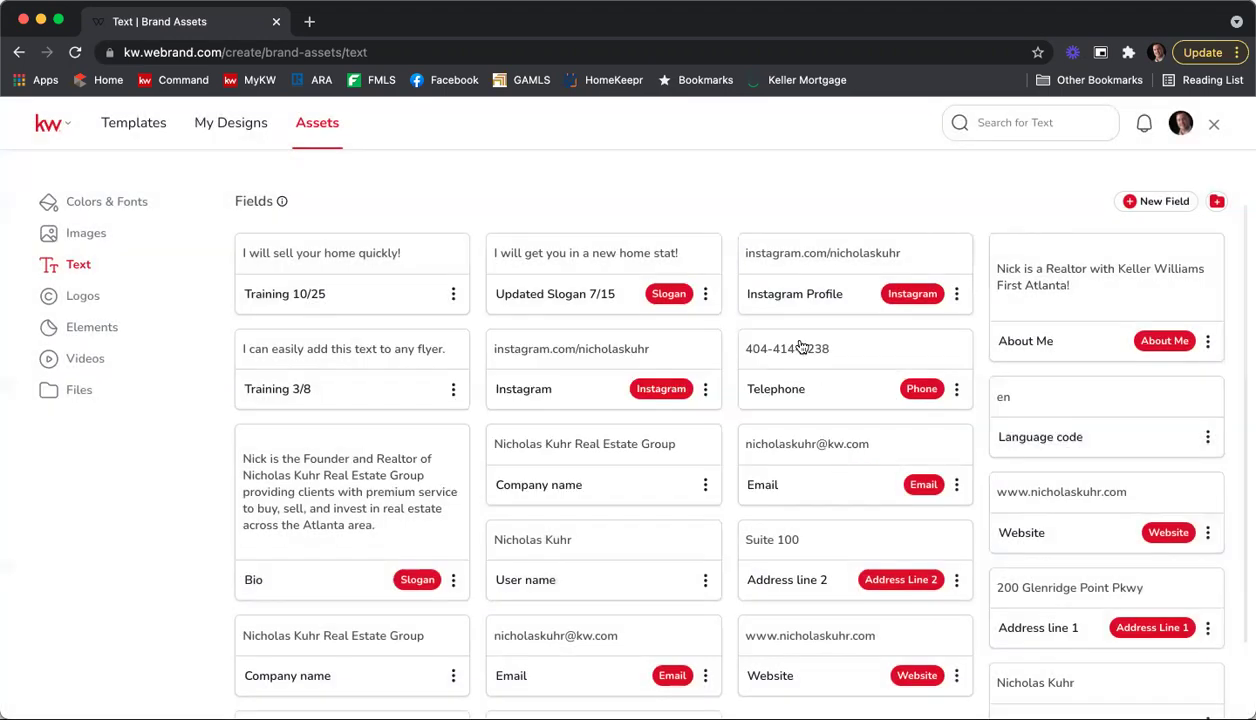
left_click(79, 297)
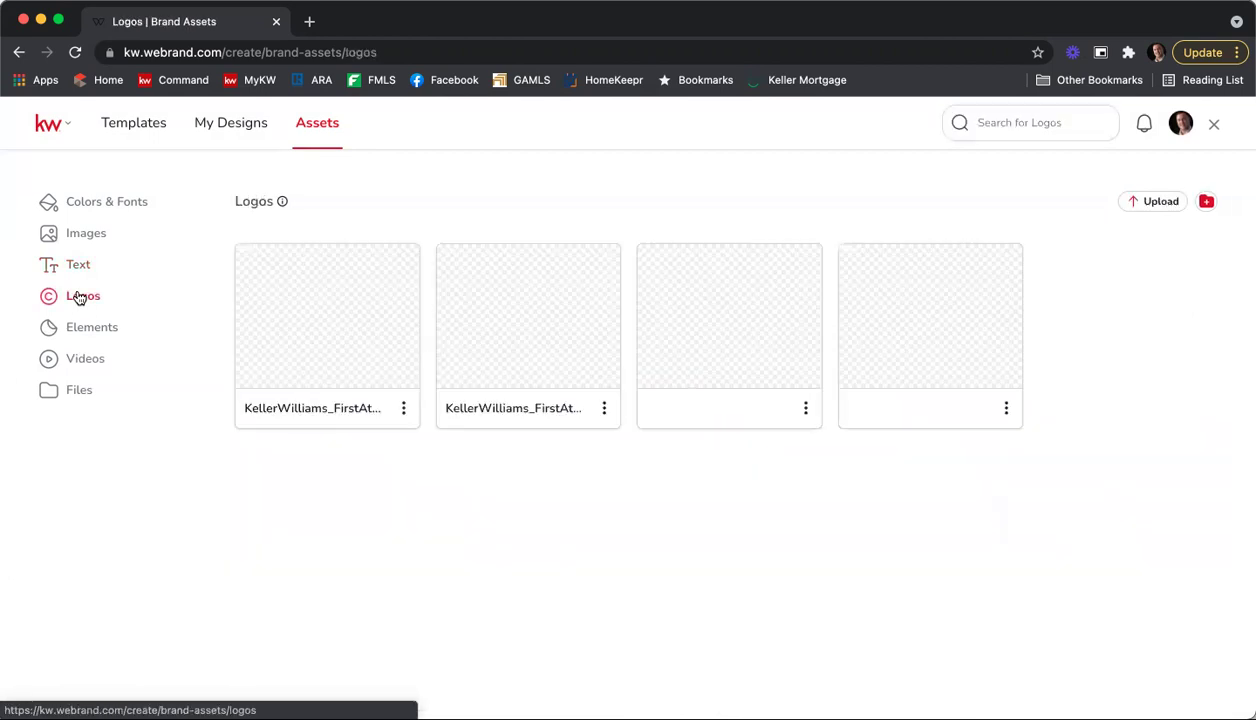
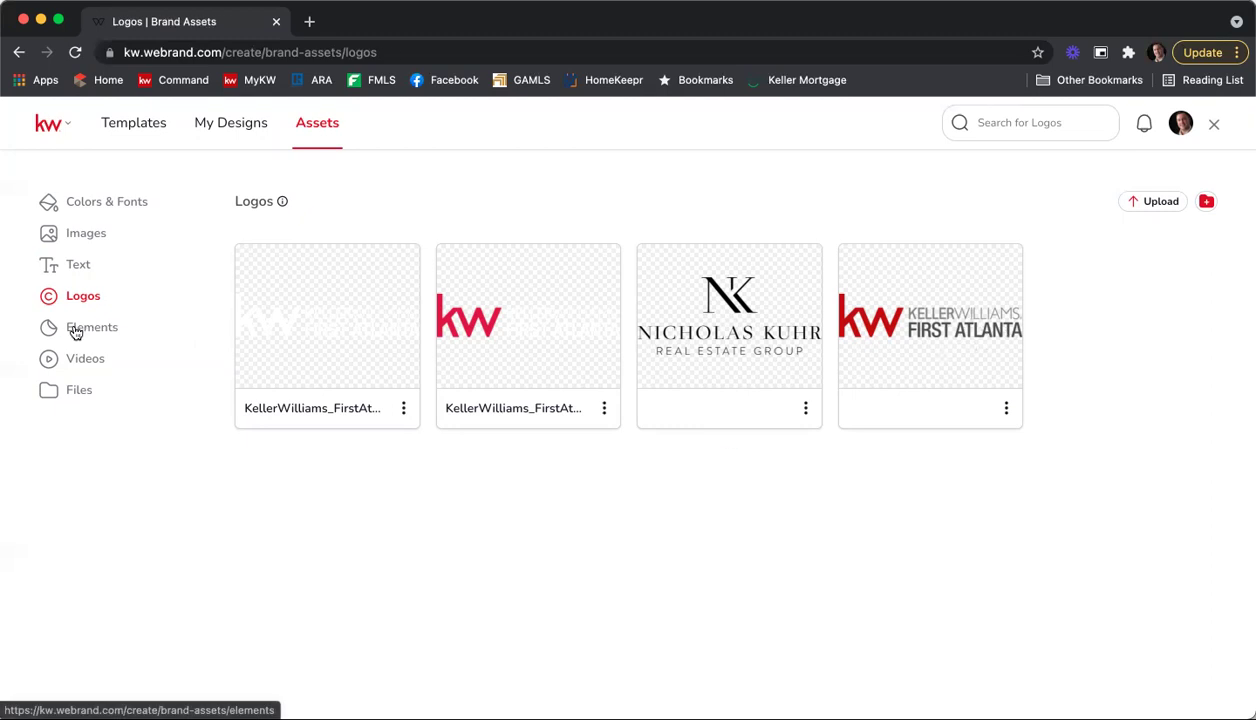
Step: Go from the Elements brand assets to the Videos page, which has no videos yet
left_click(75, 330)
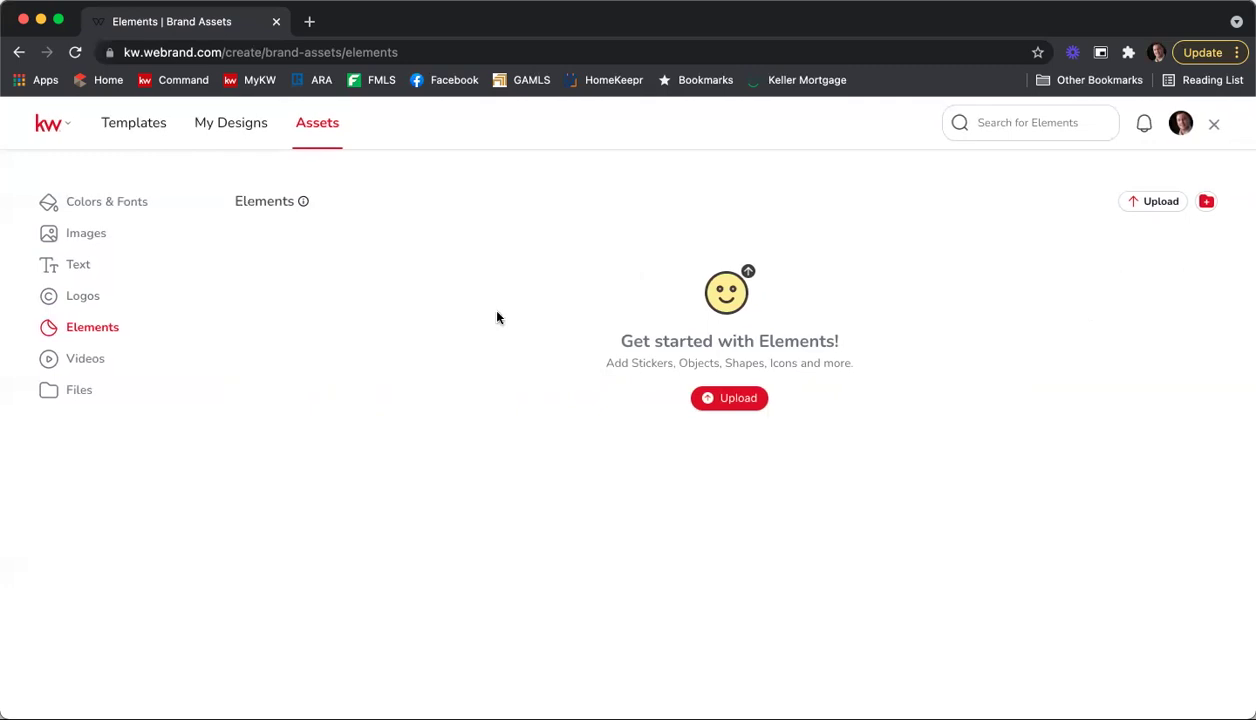
left_click(86, 358)
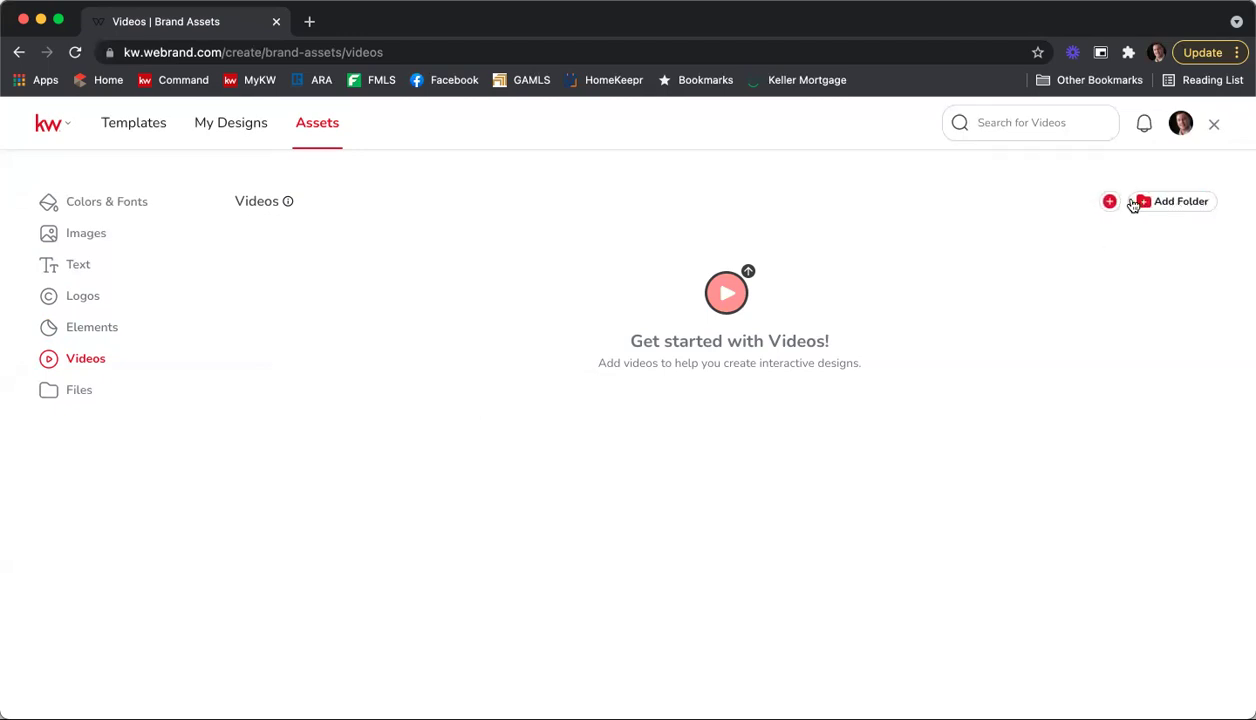
Step: Check the Upload and YouTube link options for adding a video, then open the Files assets
left_click(1121, 203)
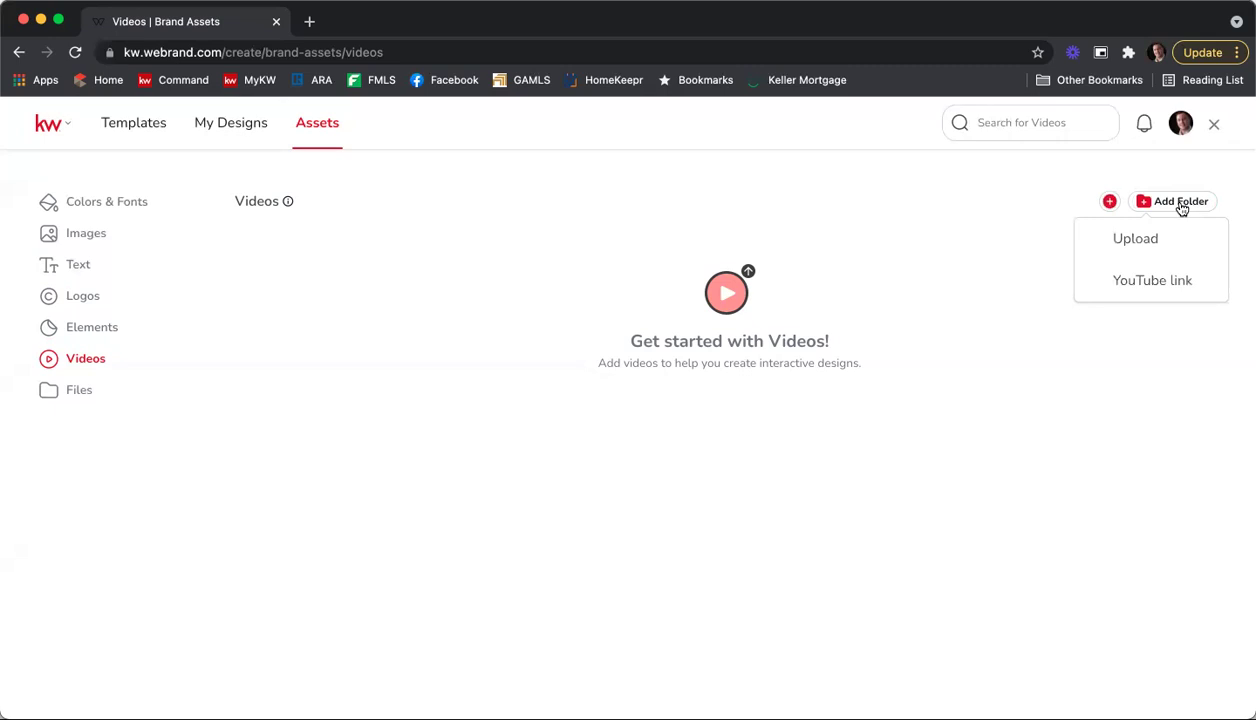
left_click(74, 399)
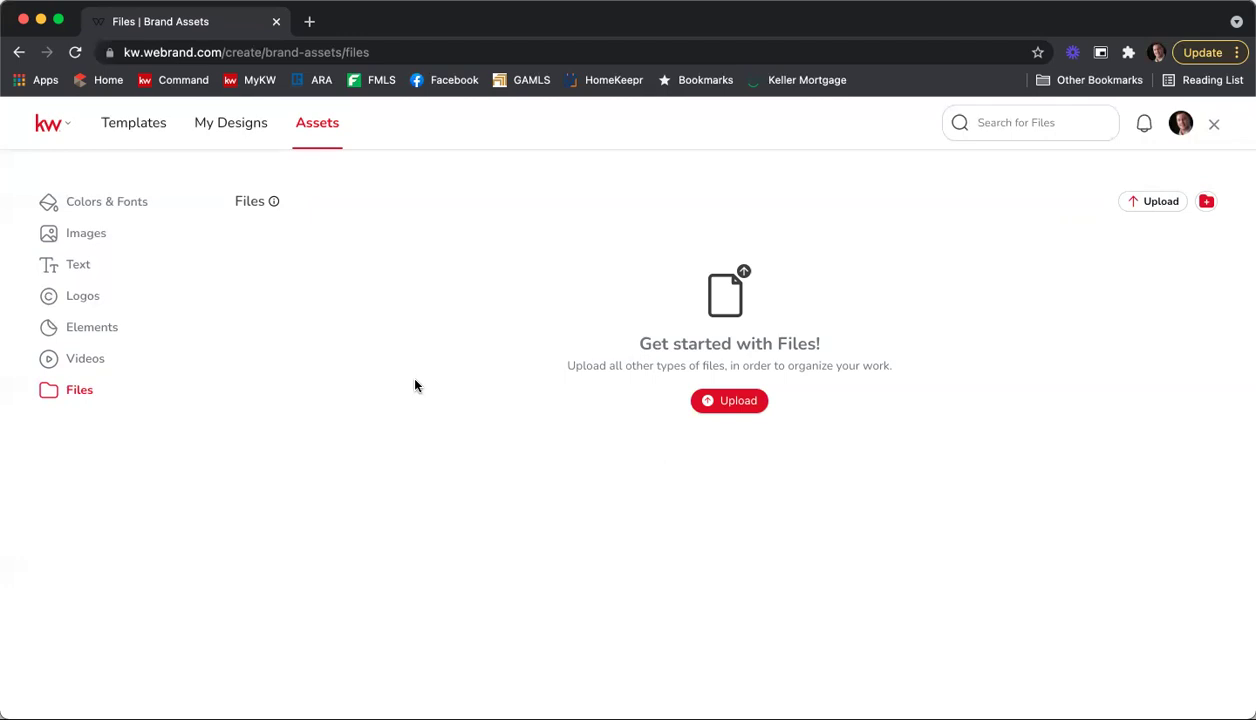
Step: Open Colors & Fonts to show the saved brand palettes and fonts
left_click(119, 212)
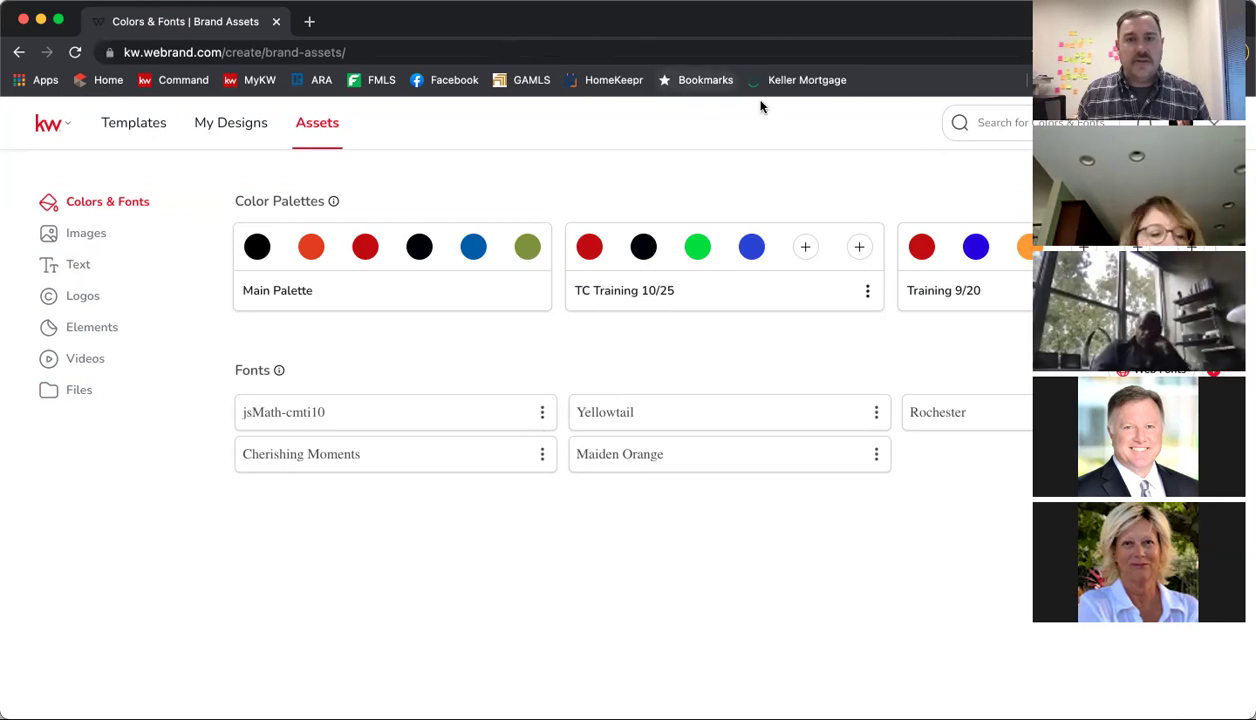
Step: Read the TC Training 10/25 red swatch's hex code #B40101, then go to My Designs
left_click(585, 246)
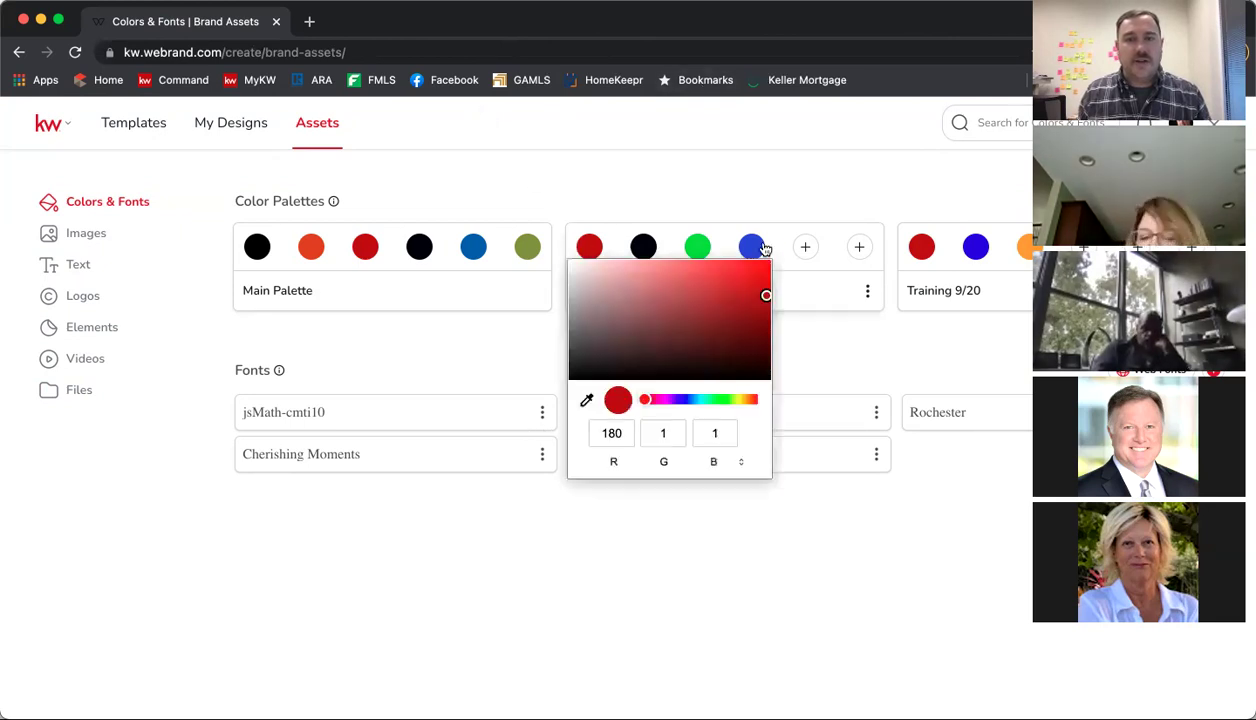
left_click(741, 463)
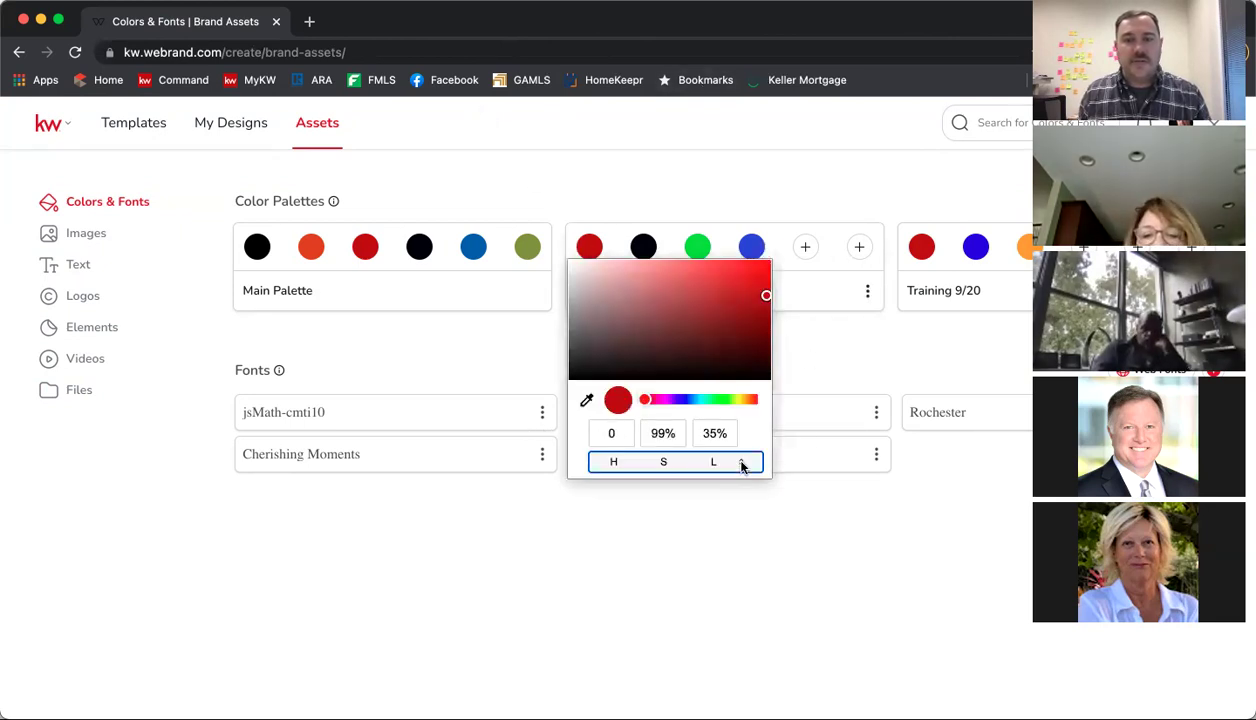
left_click(741, 464)
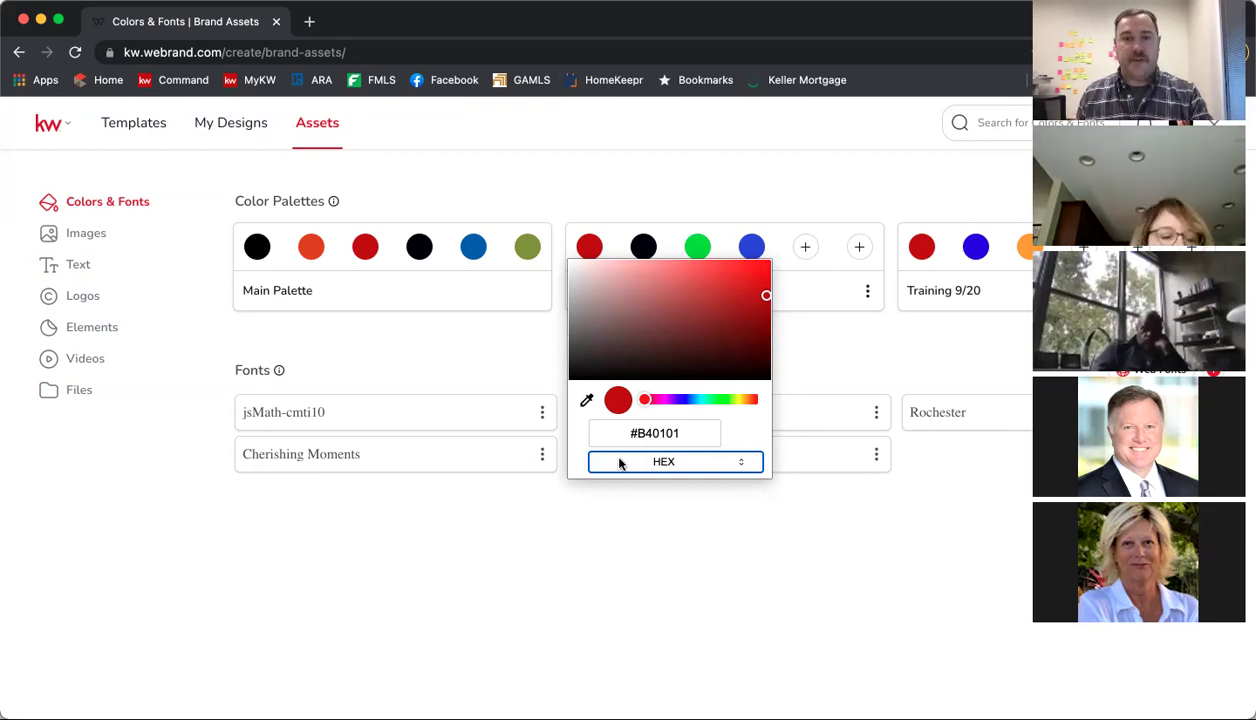
left_click(863, 364)
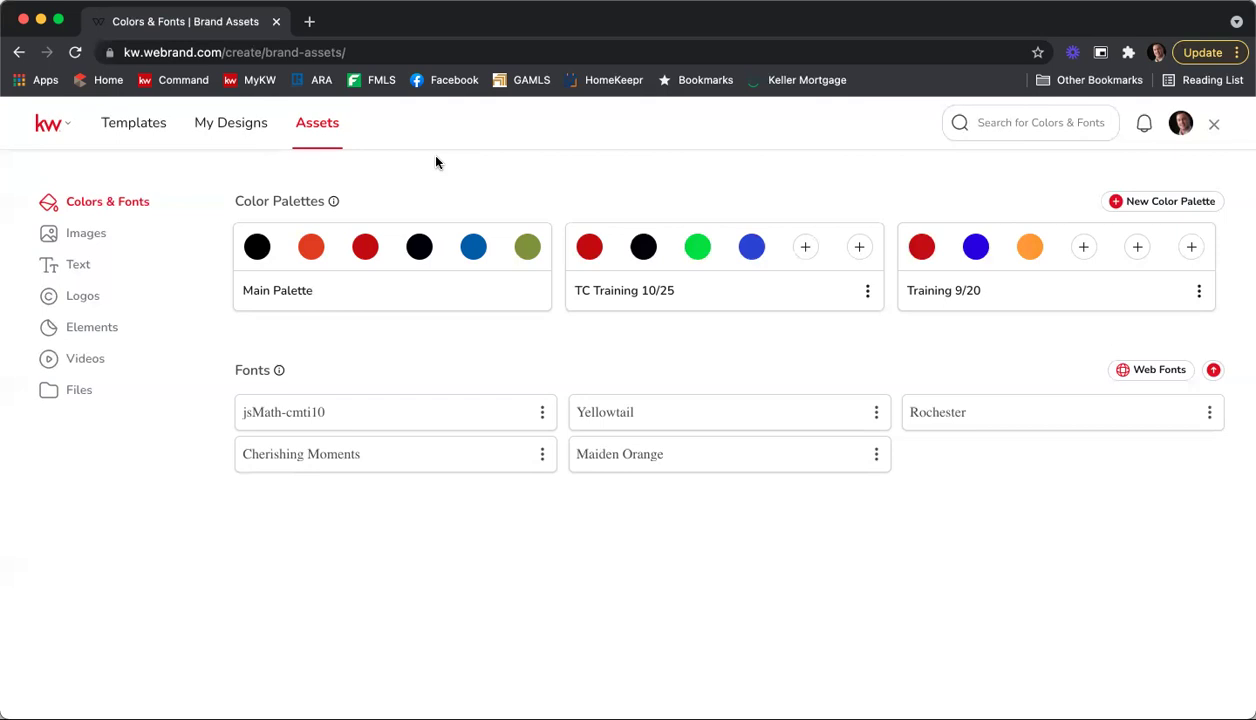
left_click(226, 126)
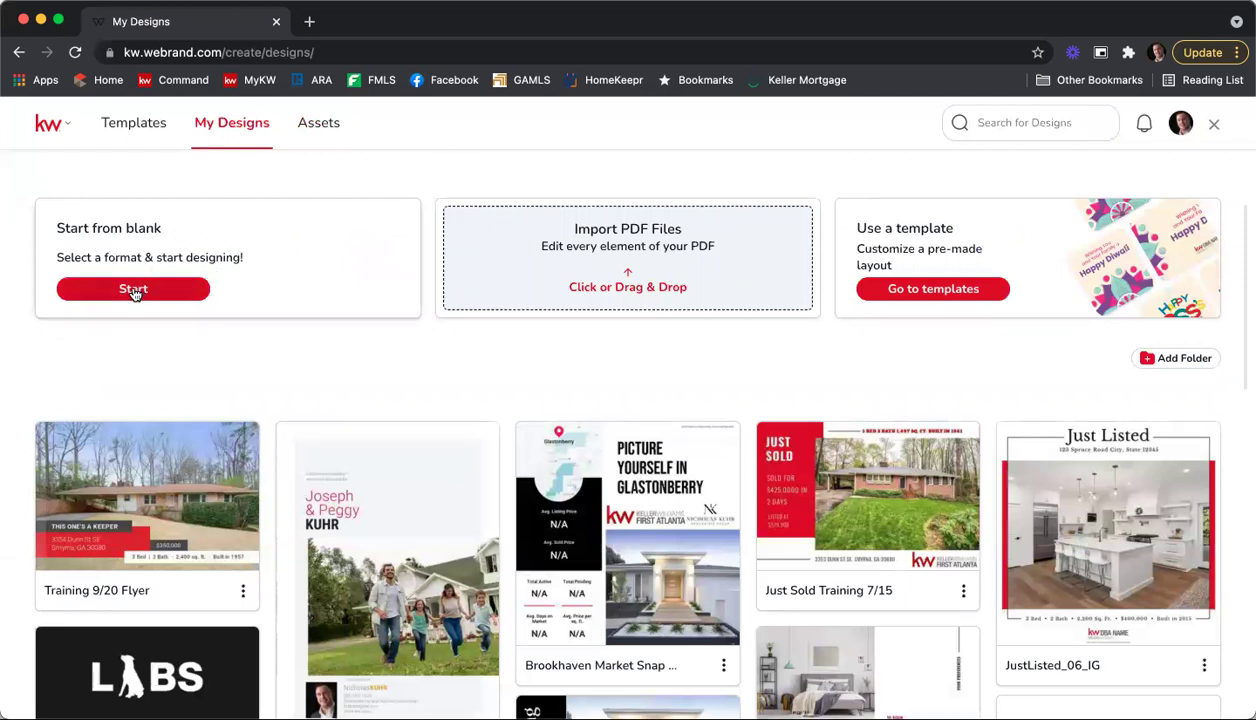
Step: Create a blank custom-size design of 360 × 360 px
left_click(135, 290)
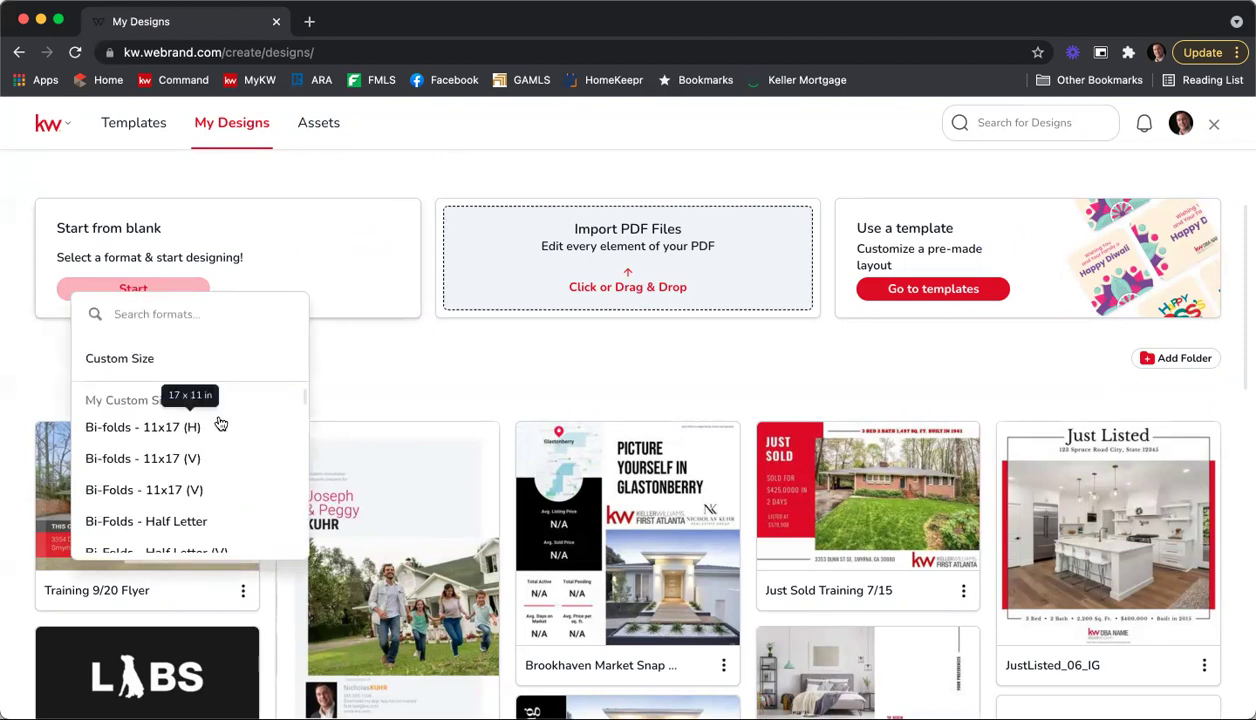
scroll(219, 443, "down", 3)
scroll(219, 443, "up", 5)
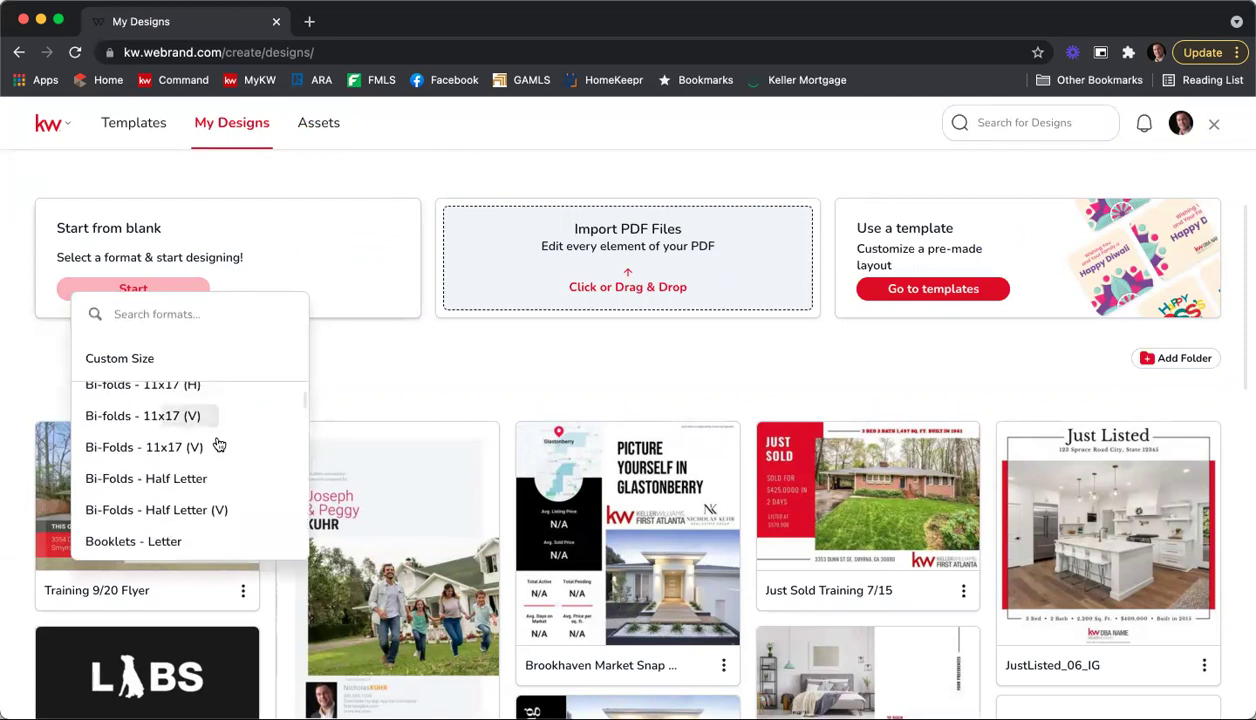
left_click(108, 358)
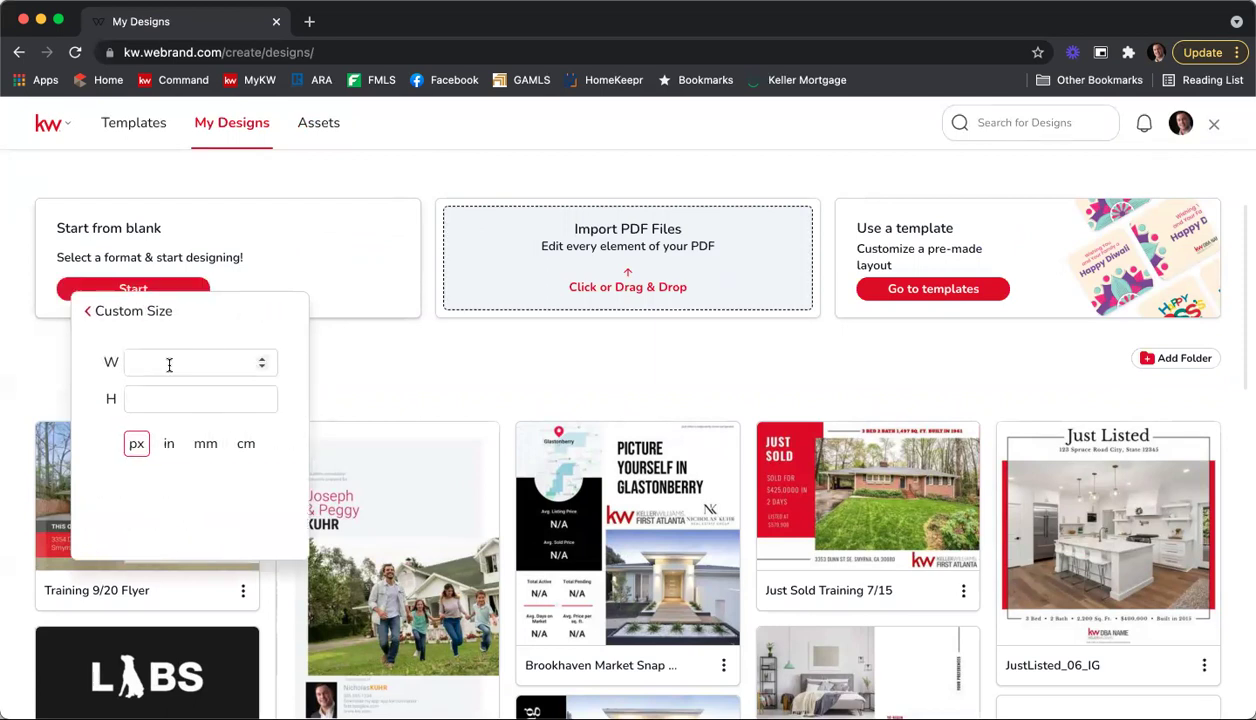
left_click(166, 362)
type("360")
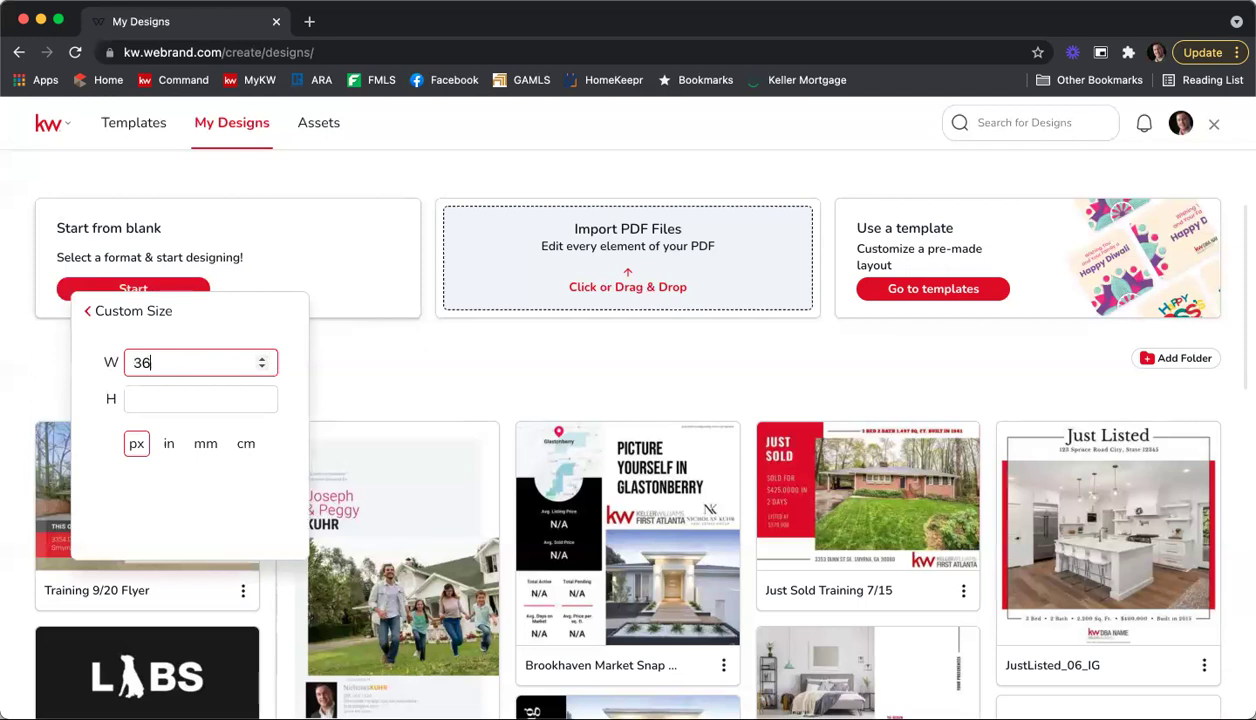
left_click(218, 389)
type("360")
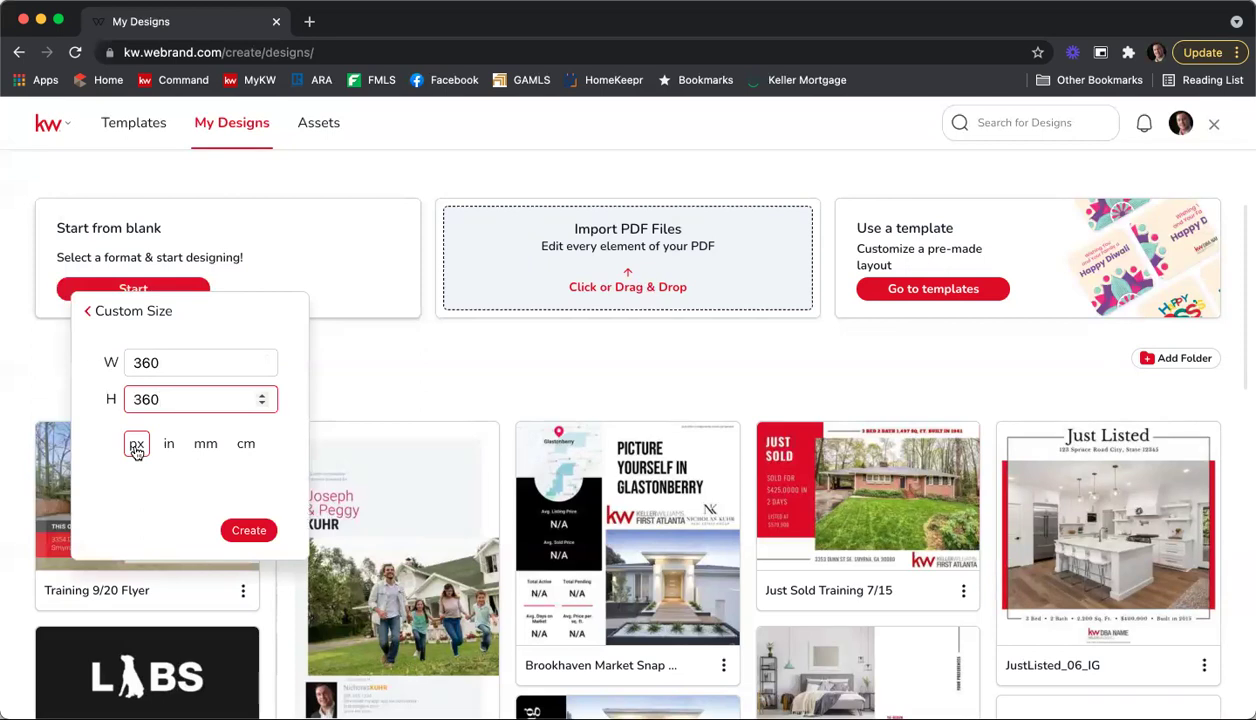
left_click(251, 536)
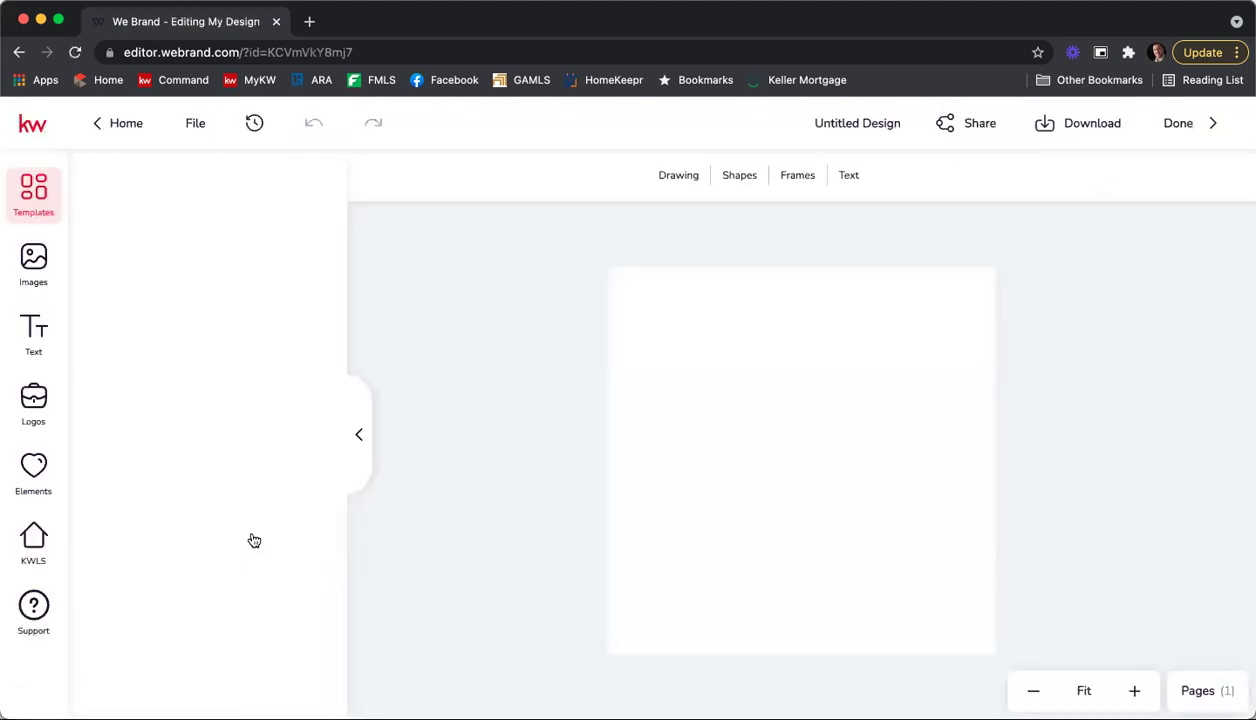
Step: Return to My Designs and enter a 360 × 360 px custom size for another design
left_click(93, 122)
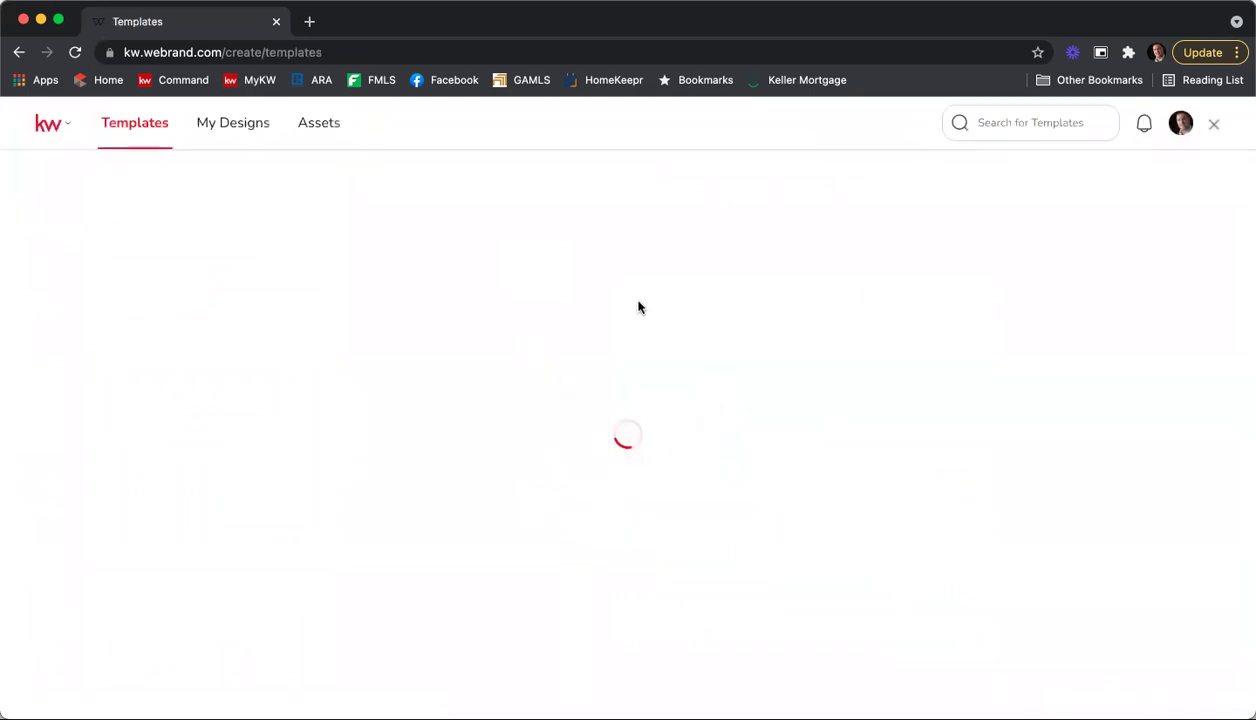
left_click(247, 127)
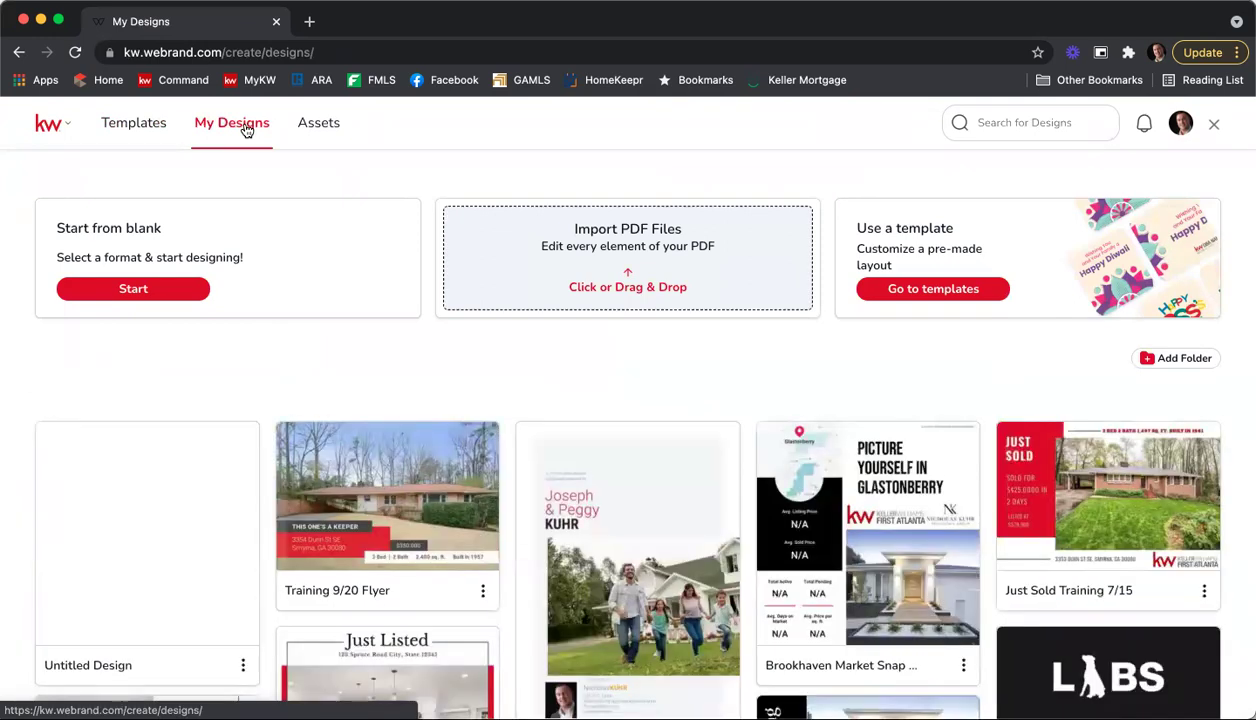
left_click(147, 290)
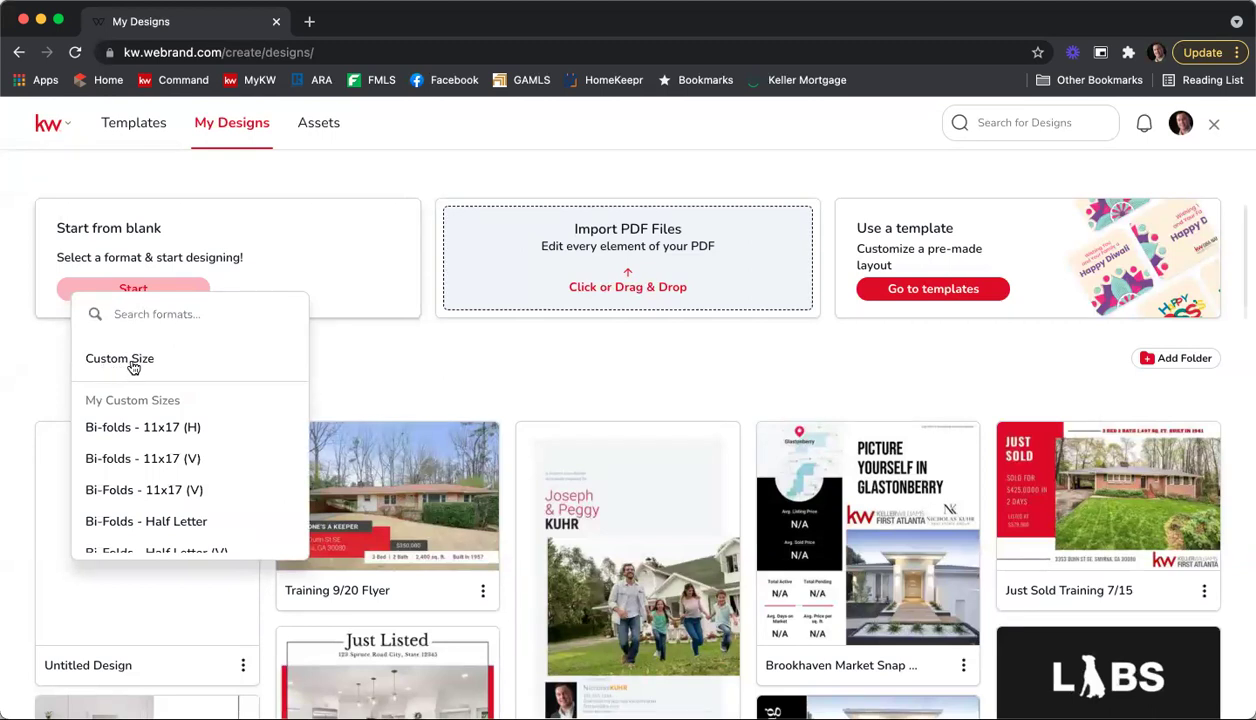
left_click(133, 364)
left_click(167, 362)
type("360")
key("Tab")
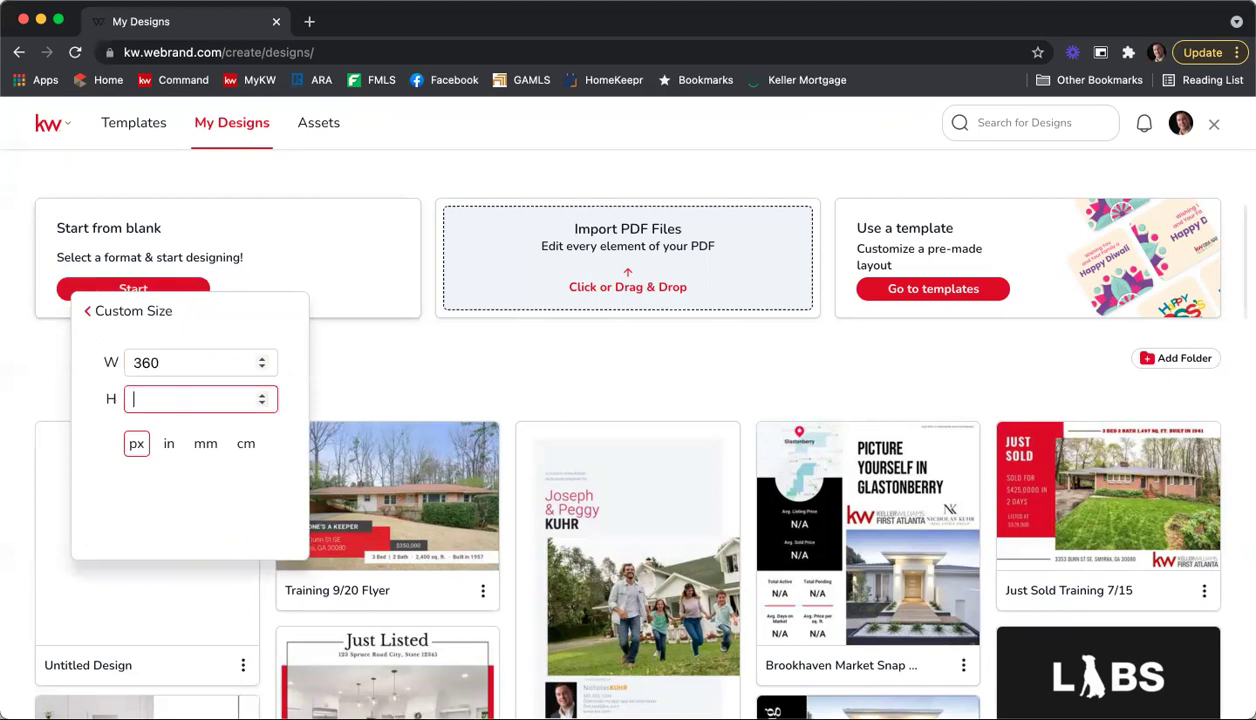
type("360")
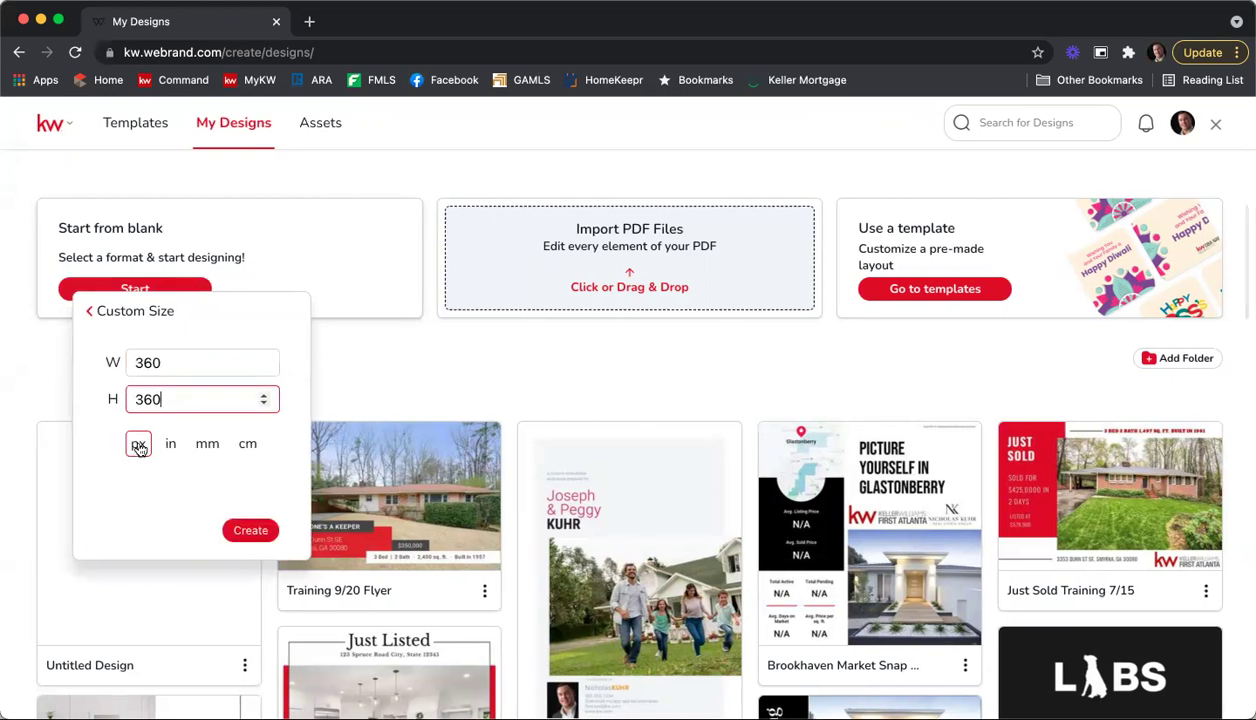
Step: Create the second 360 × 360 px design and show the four saved logos under My Assets
left_click(258, 531)
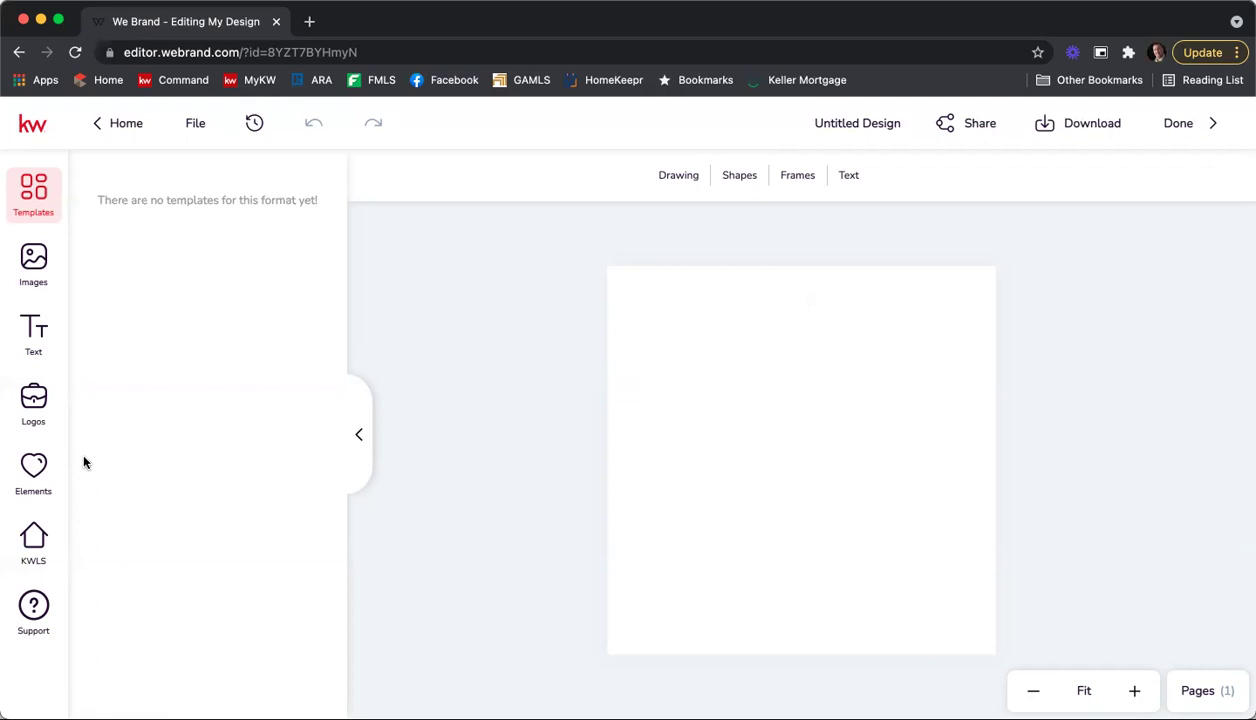
left_click(33, 400)
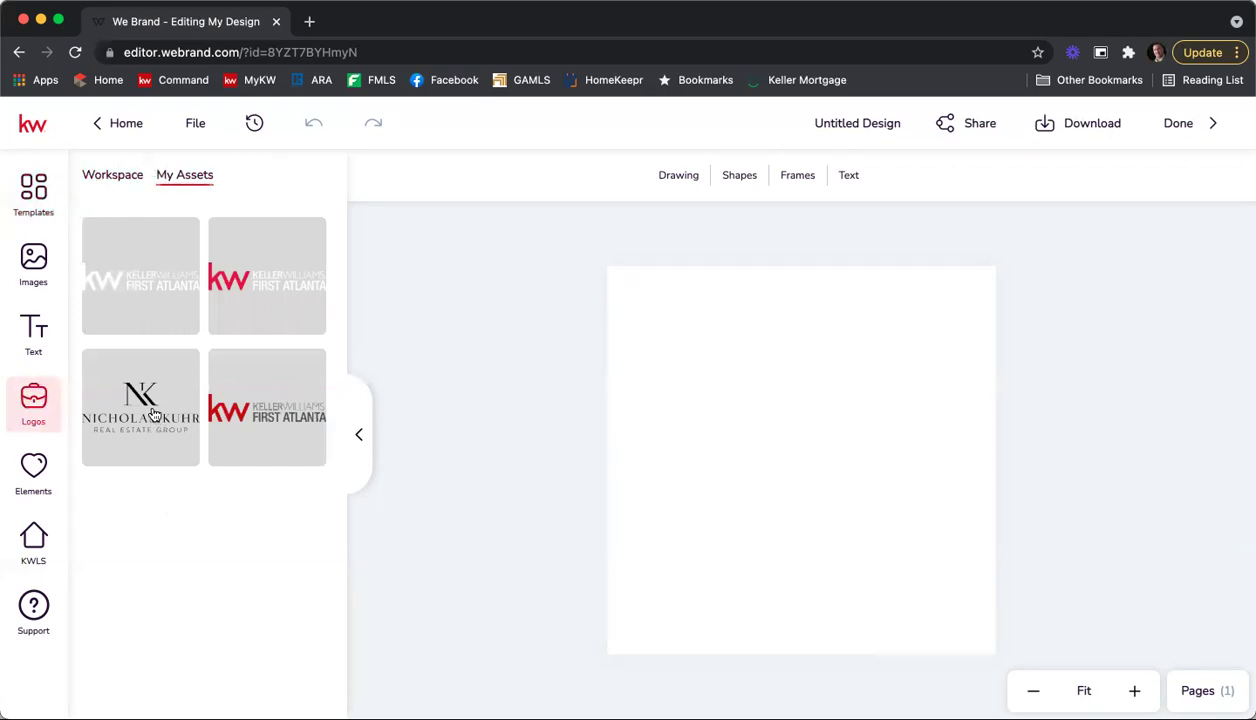
Step: Add the red KW First Atlanta logo, enlarge it to nearly page width, and centre it
left_click(263, 414)
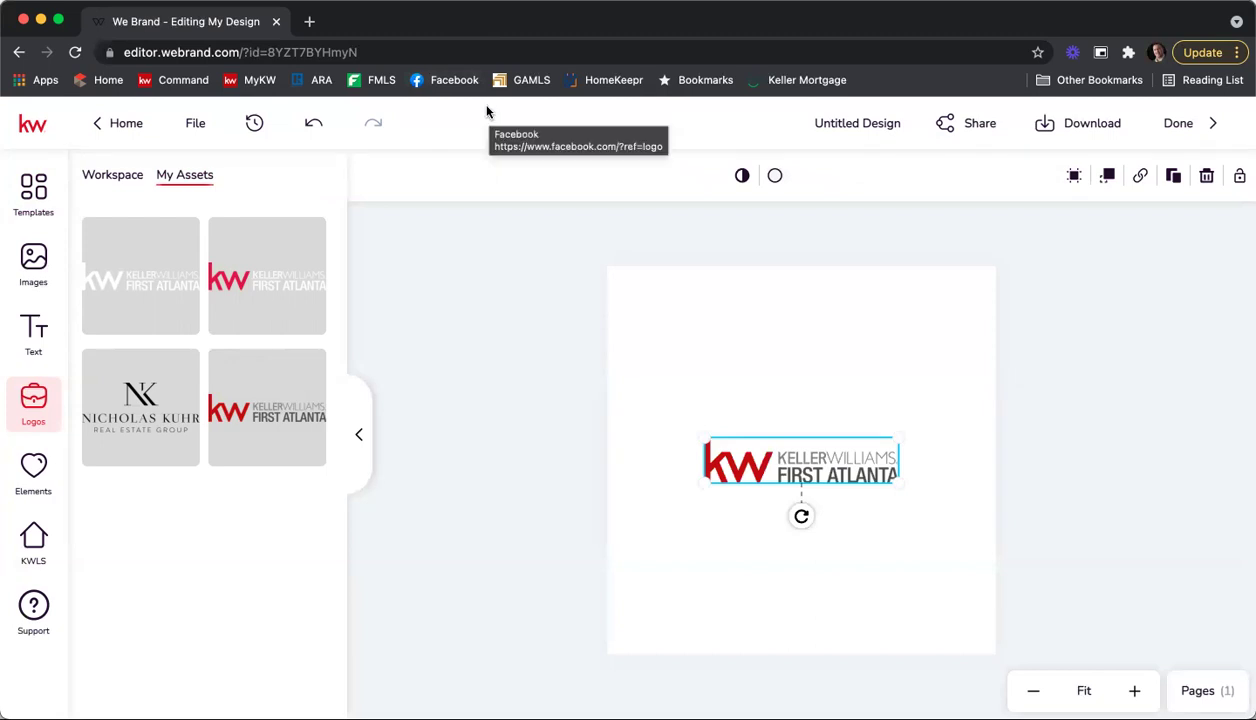
left_click_drag(823, 451, 793, 370)
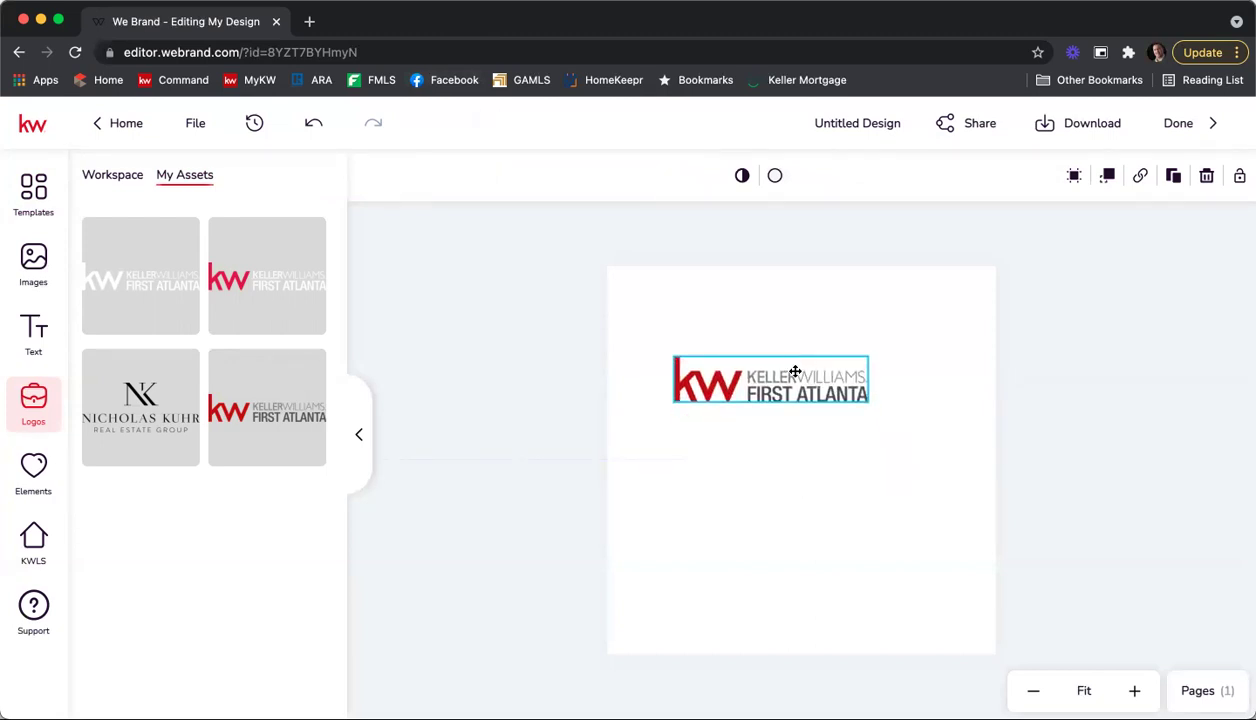
left_click_drag(869, 404, 978, 542)
left_click_drag(913, 406, 858, 484)
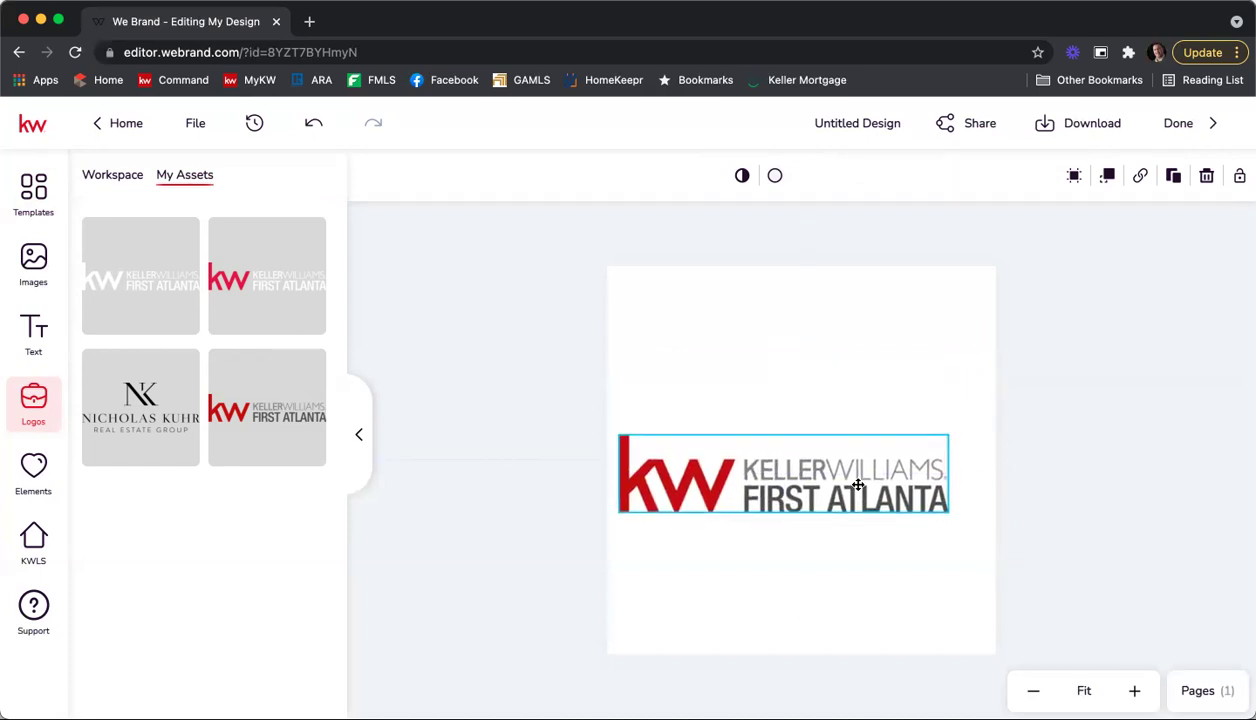
mouse_move(950, 513)
left_mouse_down()
mouse_move(995, 551)
mouse_move(951, 515)
mouse_move(958, 472)
mouse_move(960, 494)
left_mouse_up()
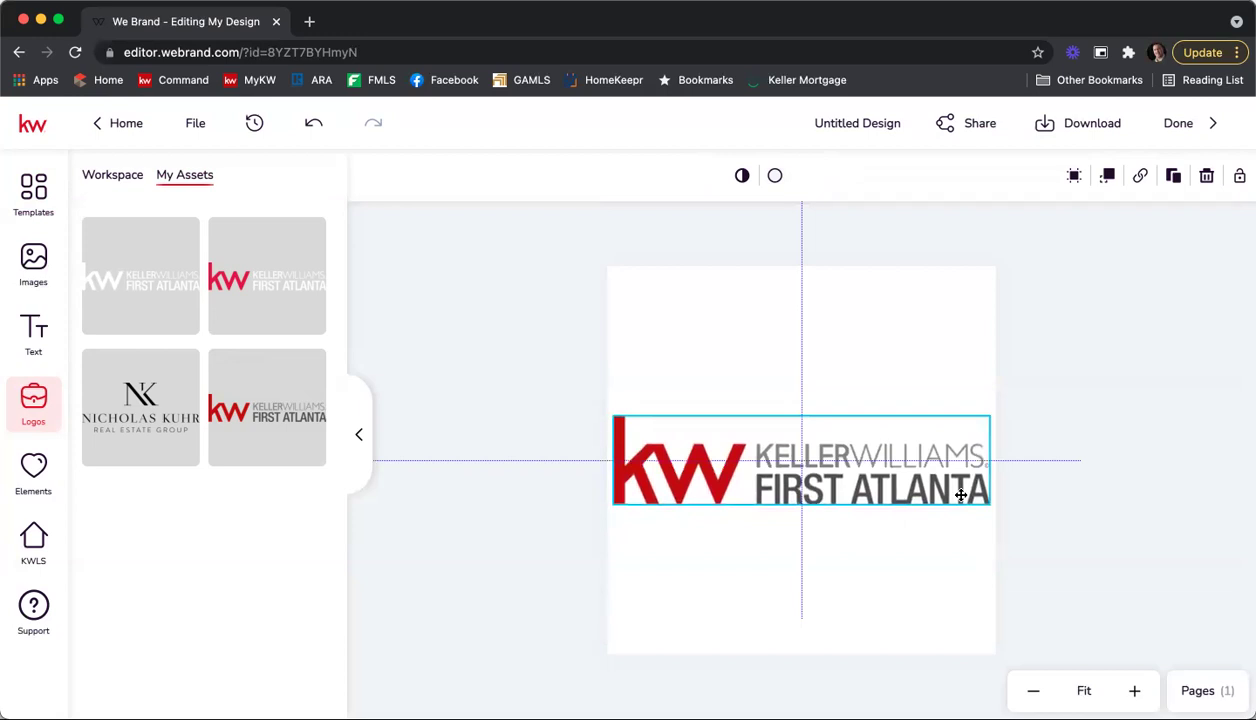
left_click_drag(960, 494, 960, 494)
left_click(950, 581)
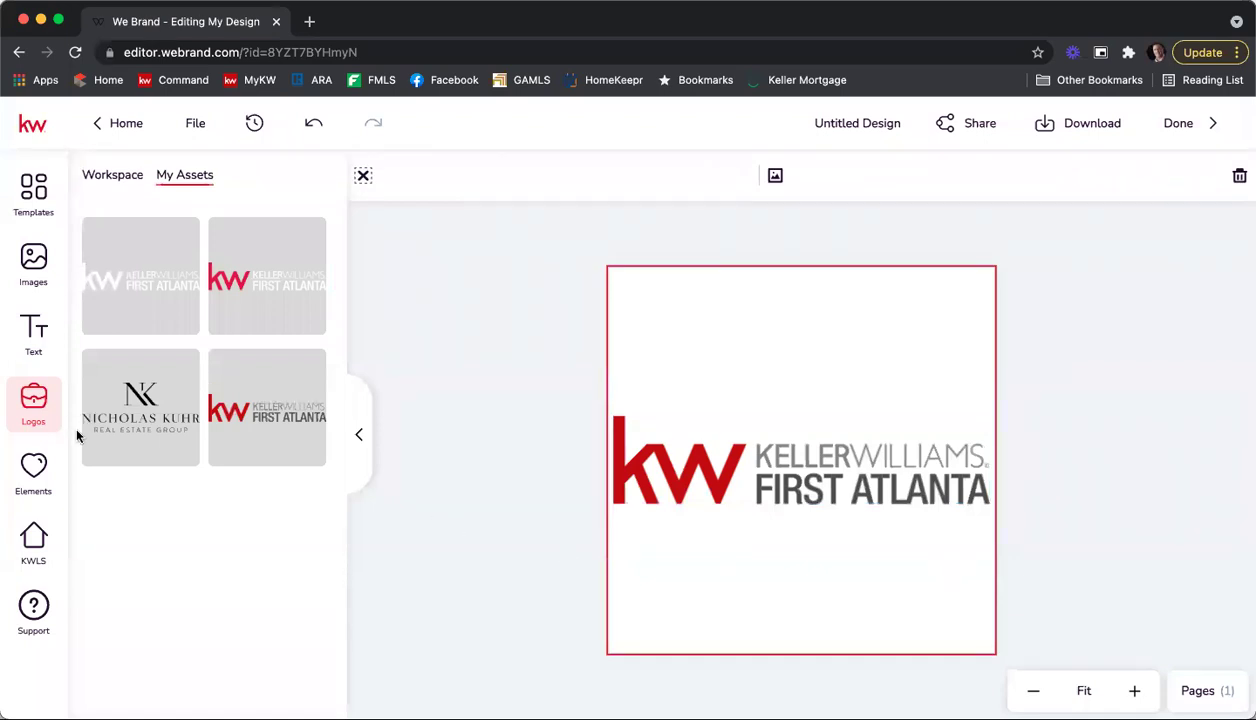
Step: Browse the element categories, Uploads, and Workspace and My Assets tabs, ending on Stock elements
left_click(34, 466)
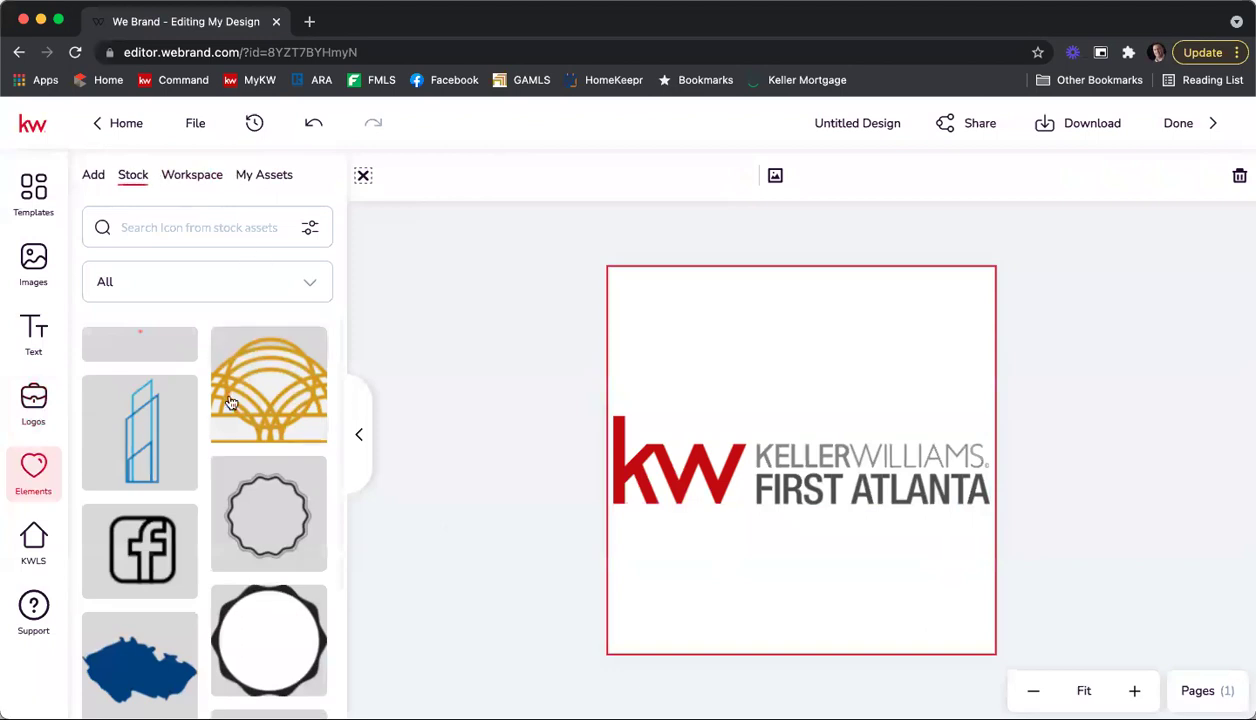
left_click(215, 274)
scroll(221, 364, "down", 5)
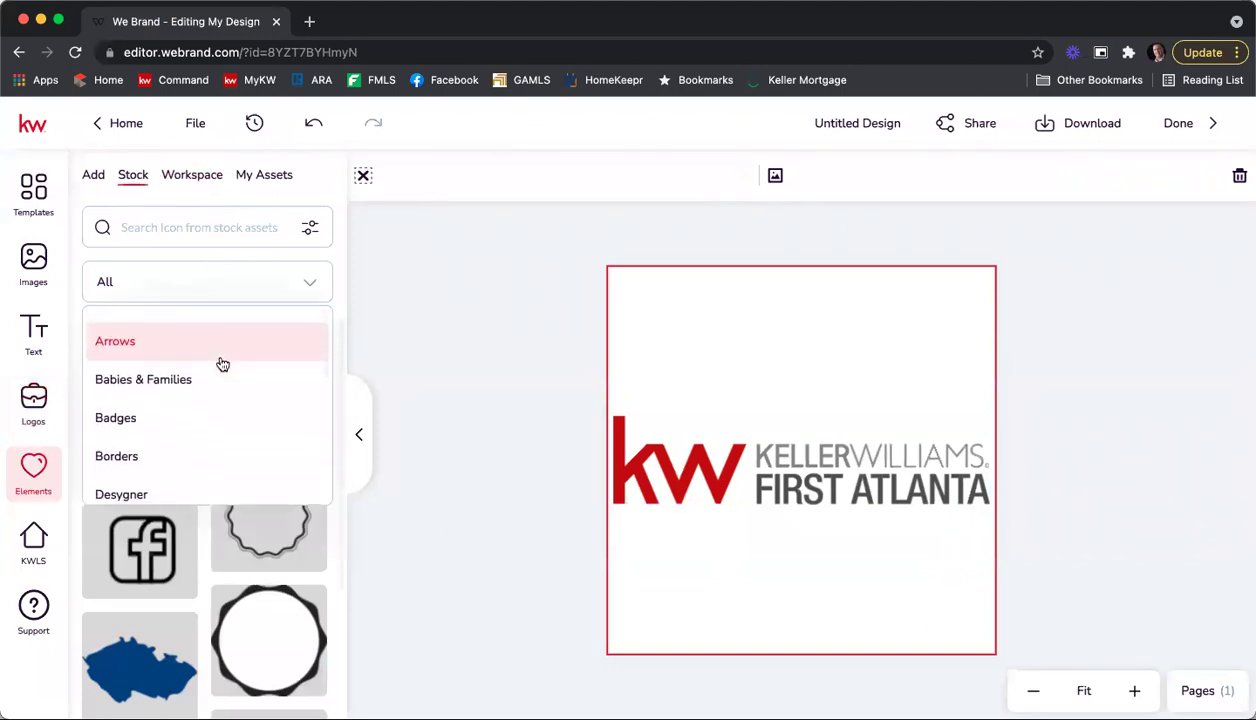
scroll(225, 363, "down", 5)
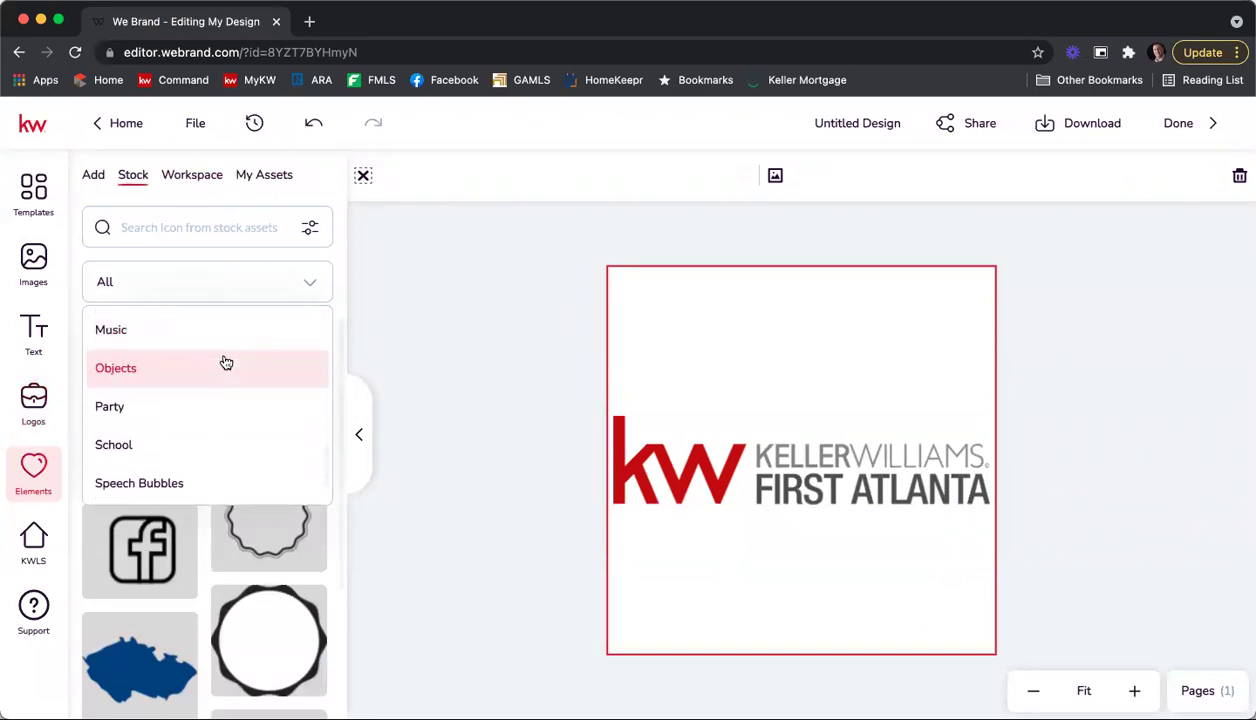
scroll(210, 358, "up", 10)
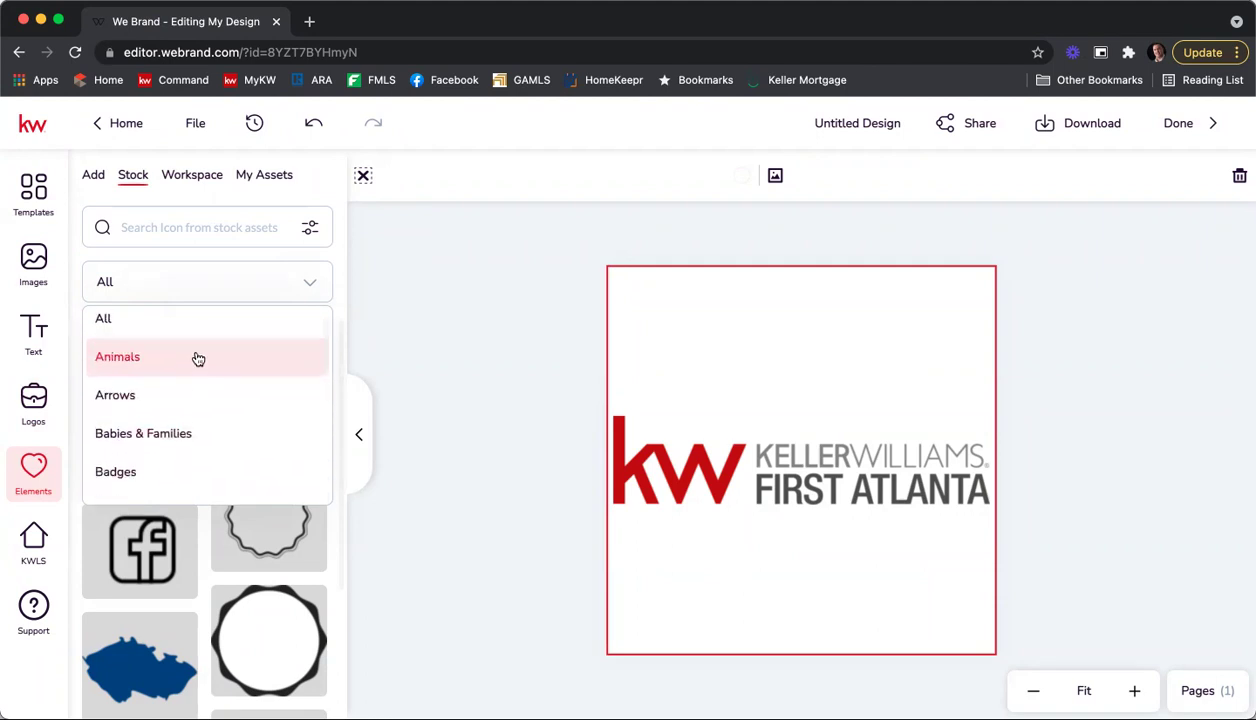
left_click(35, 261)
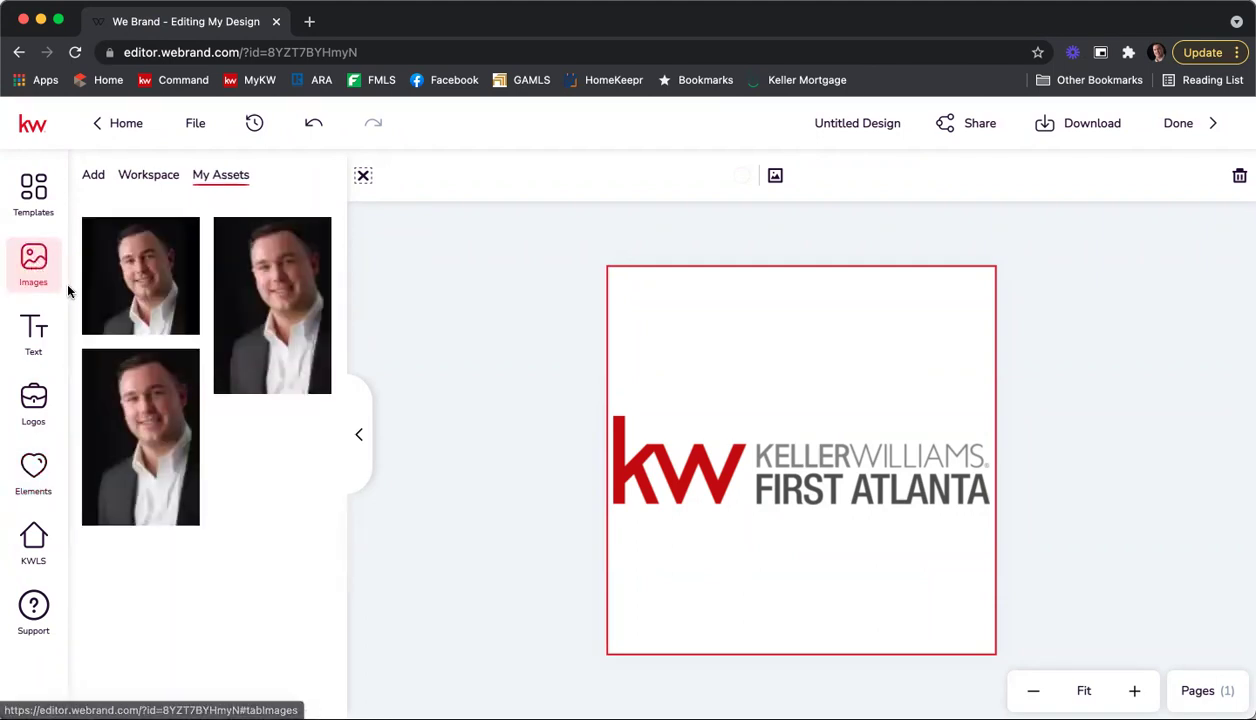
left_click(40, 468)
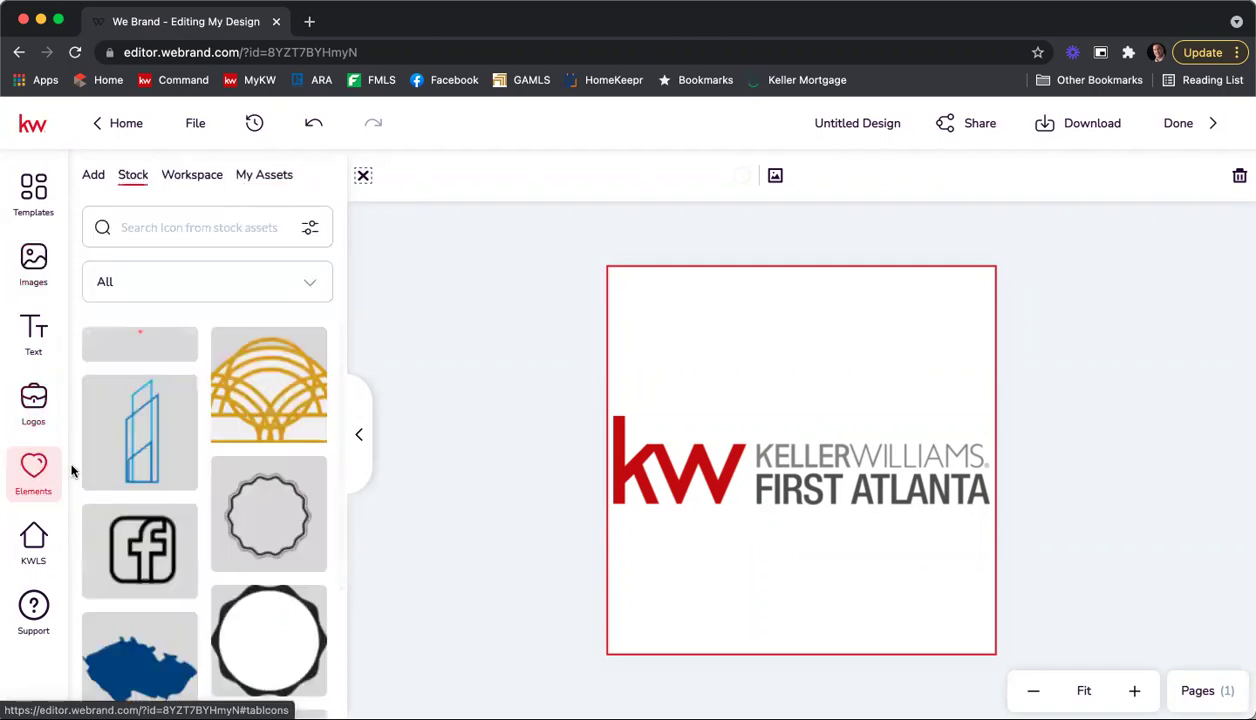
left_click(195, 177)
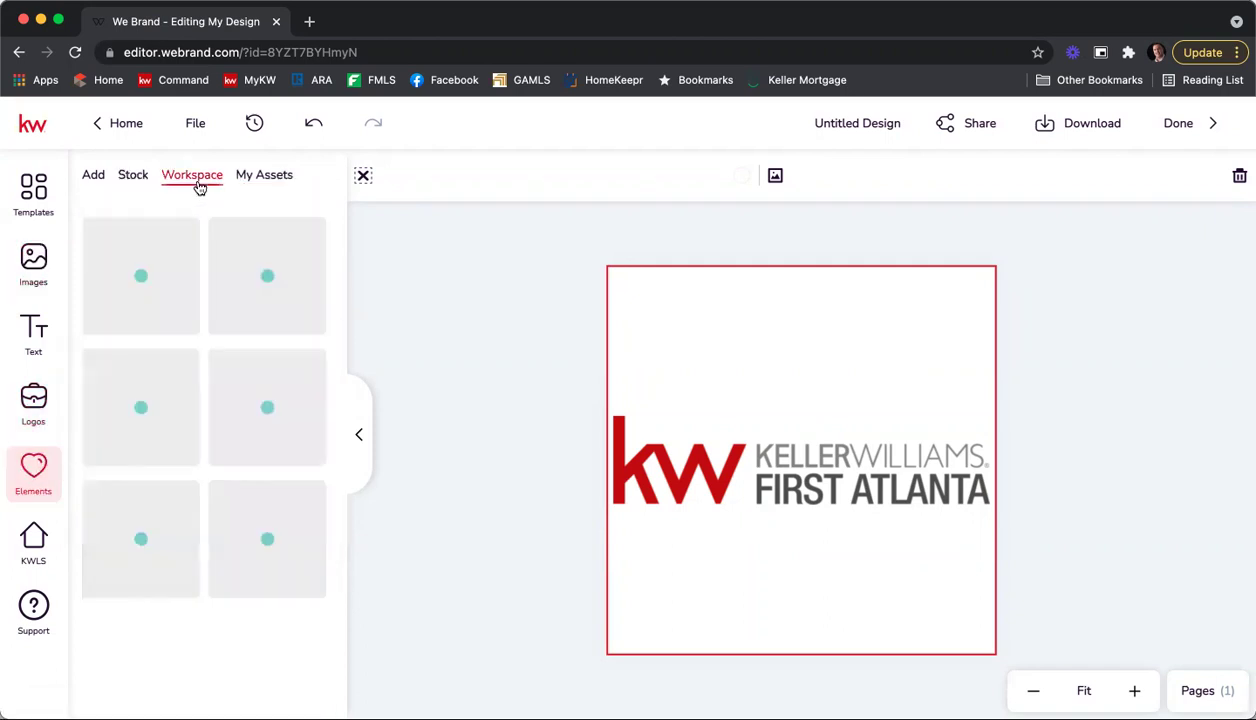
left_click(260, 179)
left_click(131, 180)
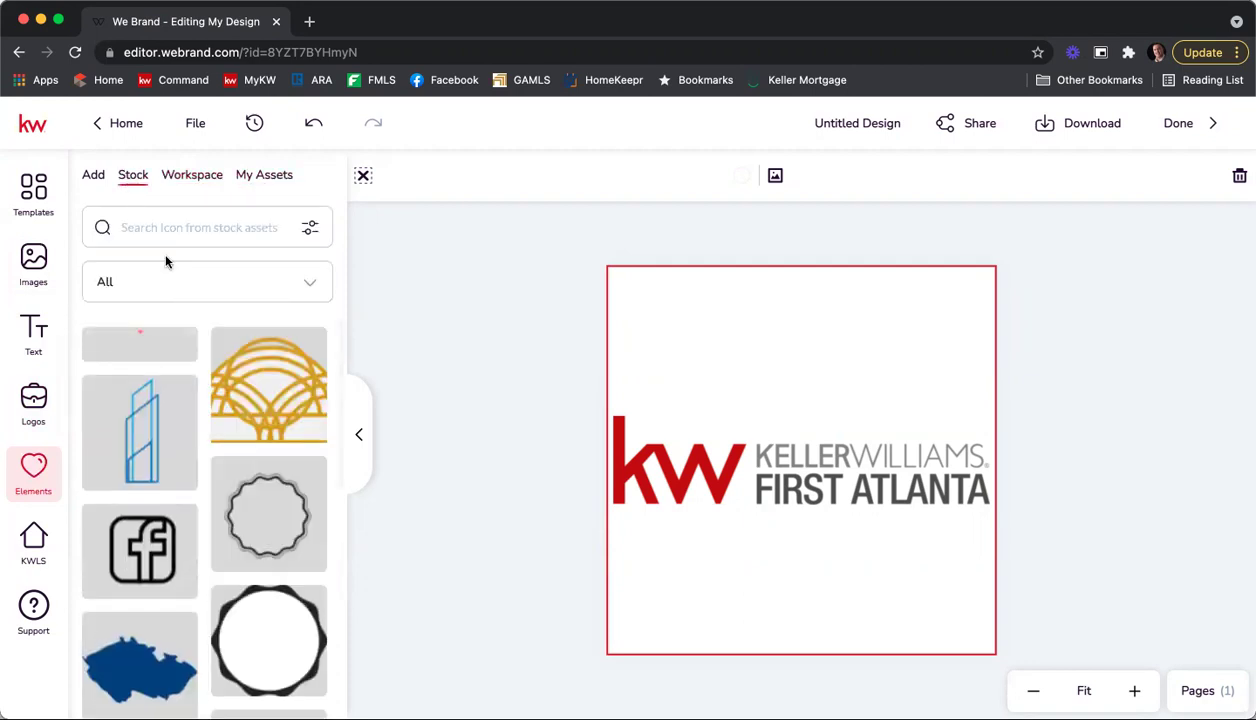
Step: Search stock elements for 'cir' and add a black circle enlarged to fill the page
left_click(150, 229)
type("circle")
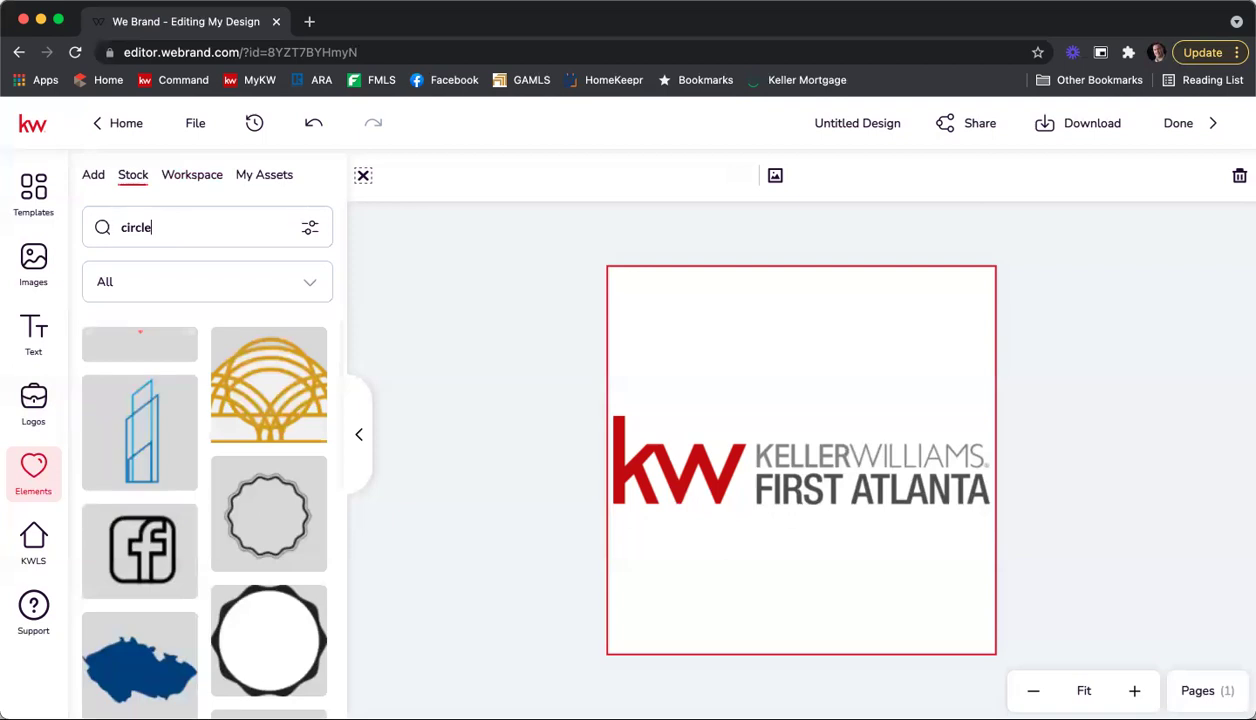
key("Return")
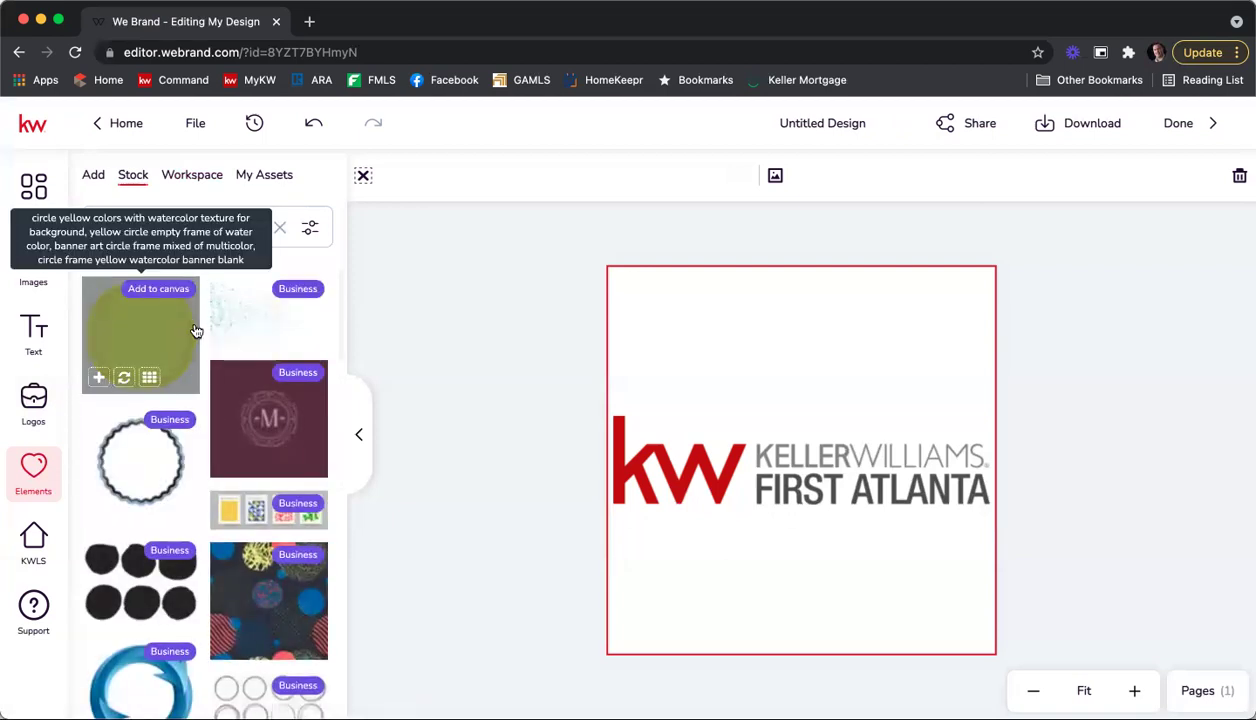
scroll(200, 386, "down", 5)
scroll(200, 386, "down", 10)
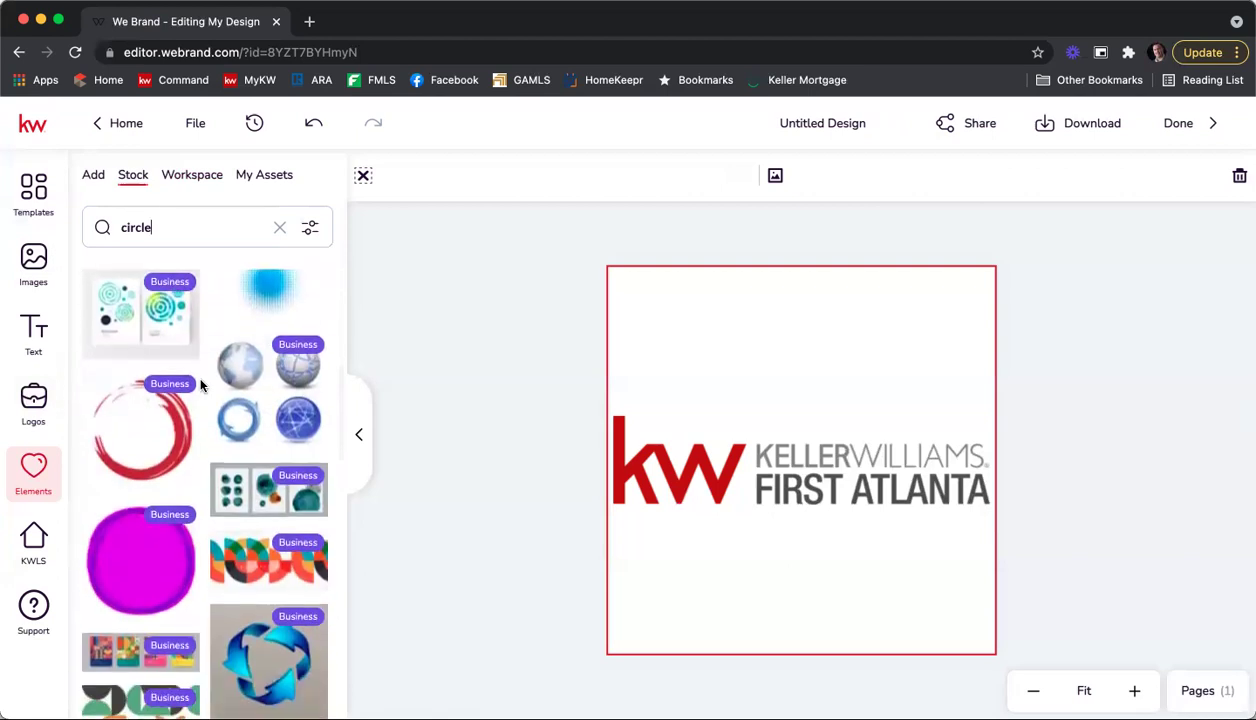
scroll(200, 386, "down", 5)
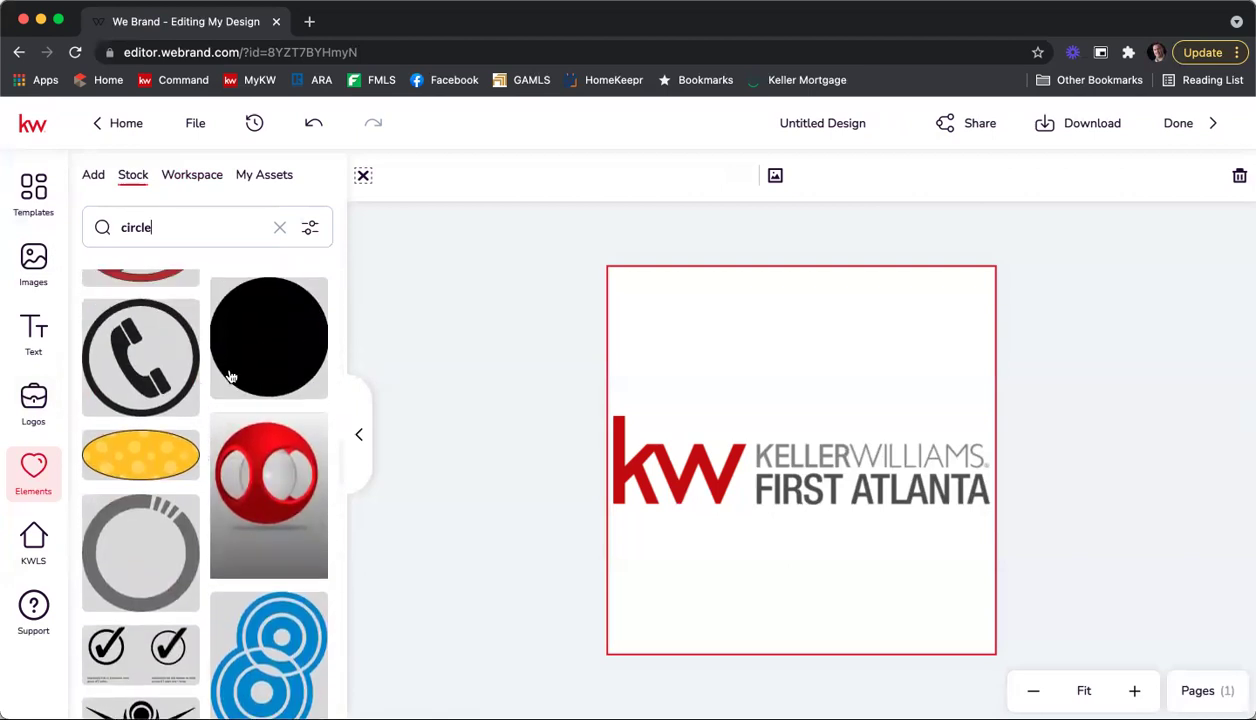
left_click(247, 359)
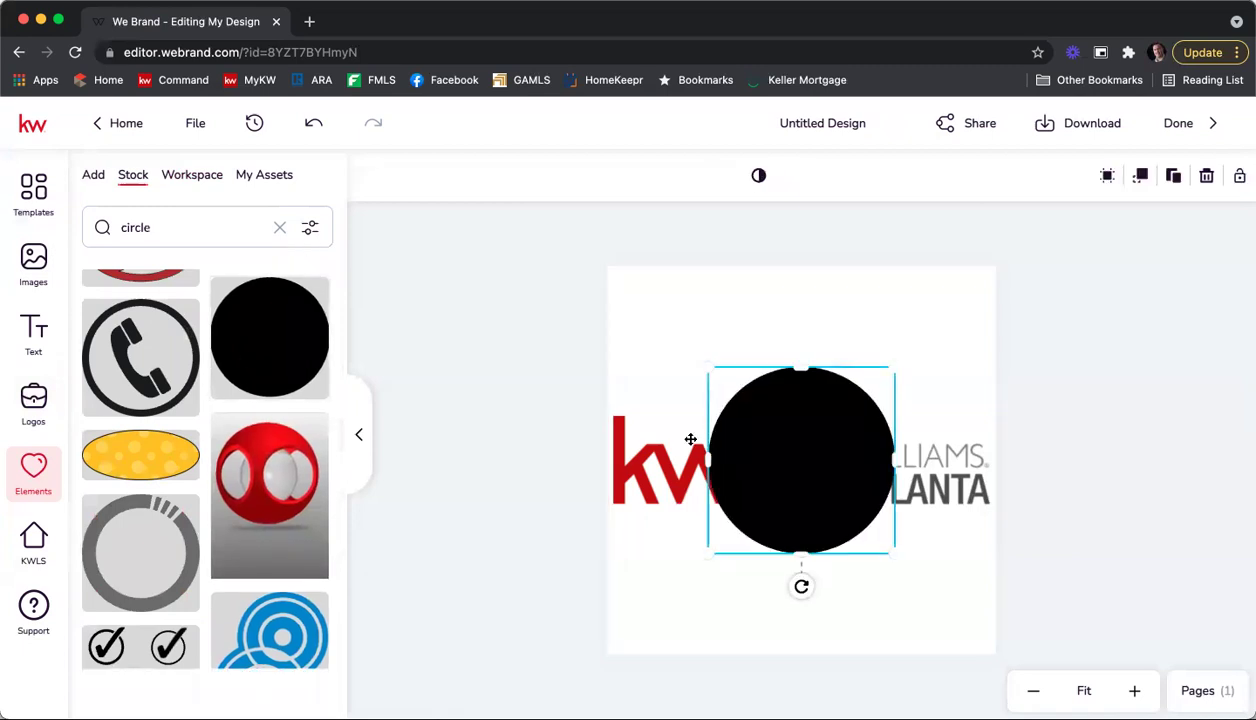
left_click_drag(891, 553, 991, 651)
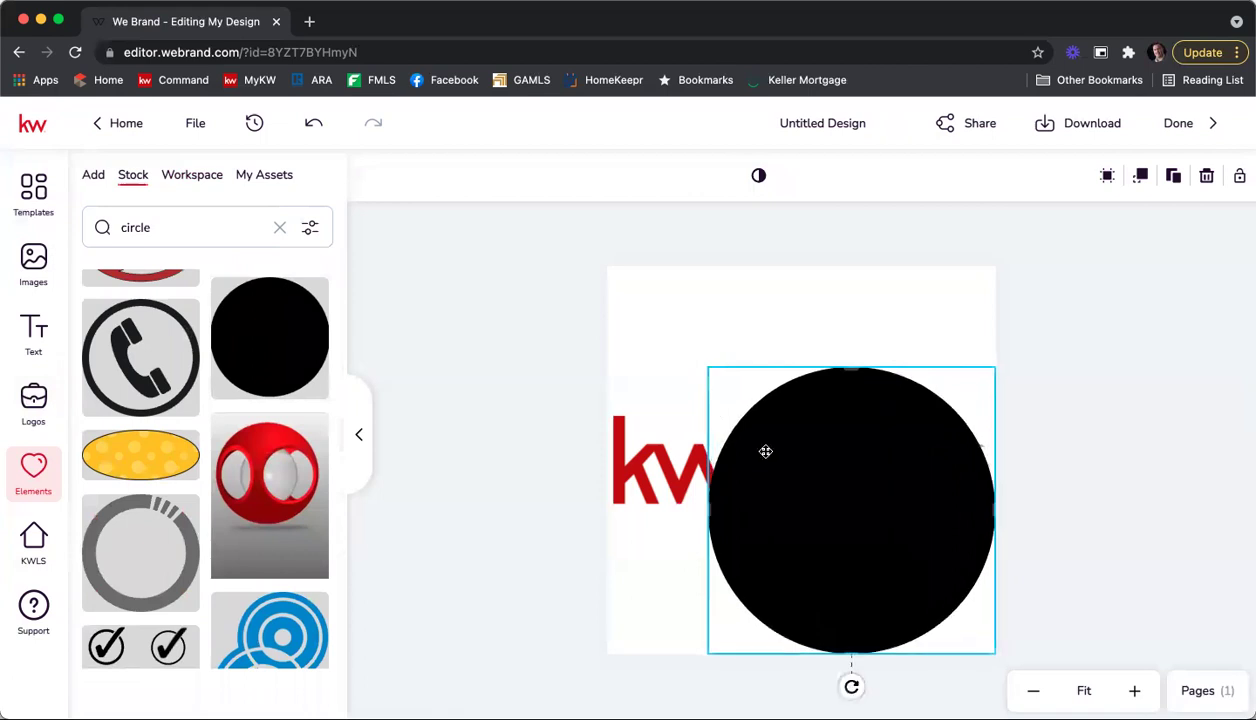
left_click_drag(704, 368, 603, 285)
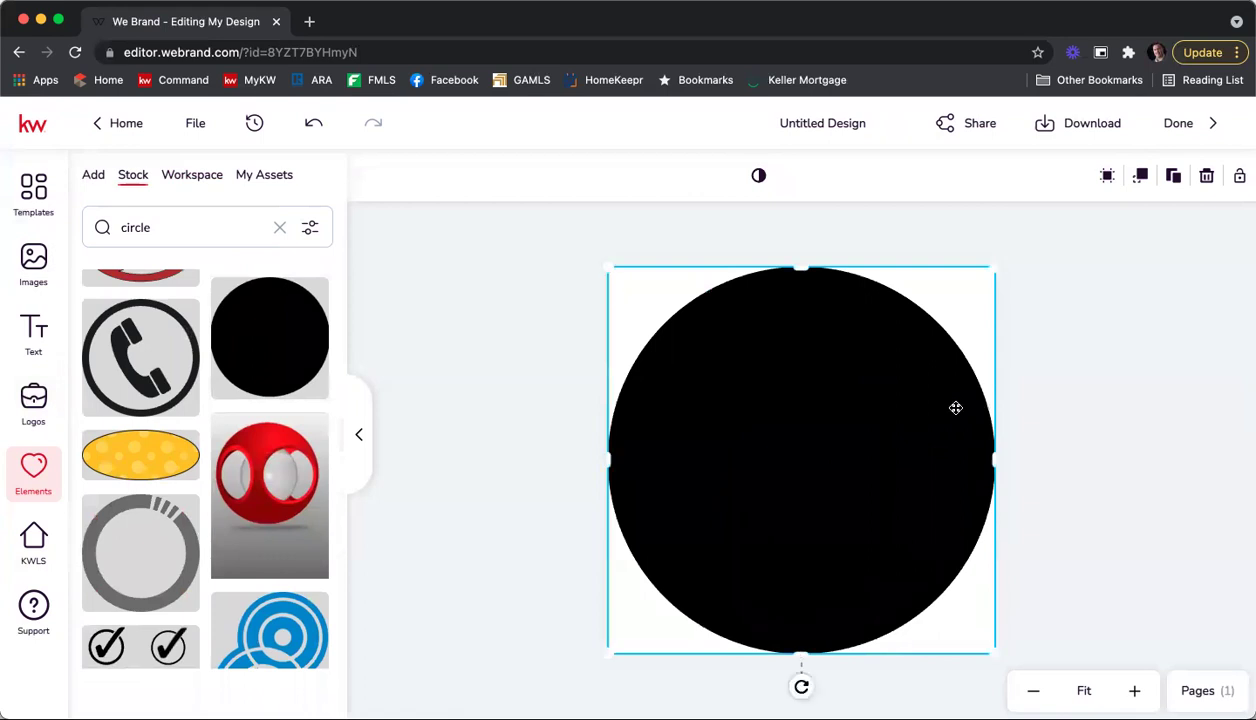
Step: Send the black circle behind the KW logo, then delete it
right_click(808, 406)
mouse_move(860, 544)
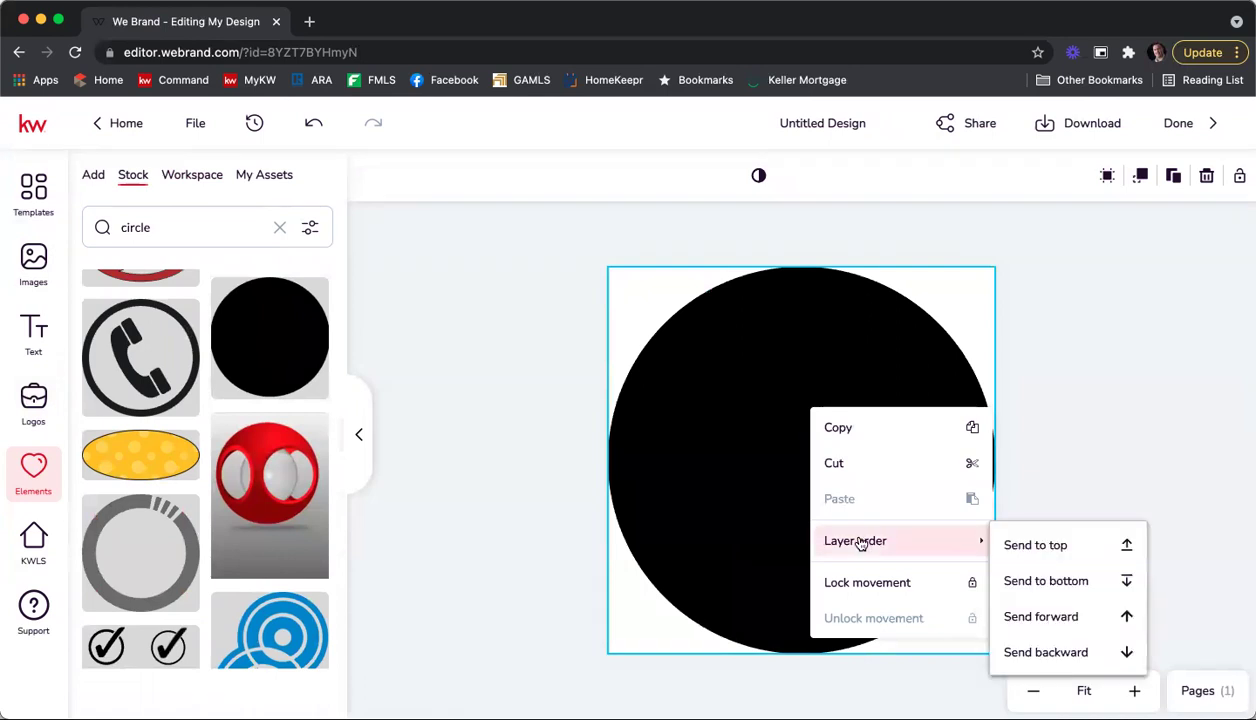
left_click(1047, 652)
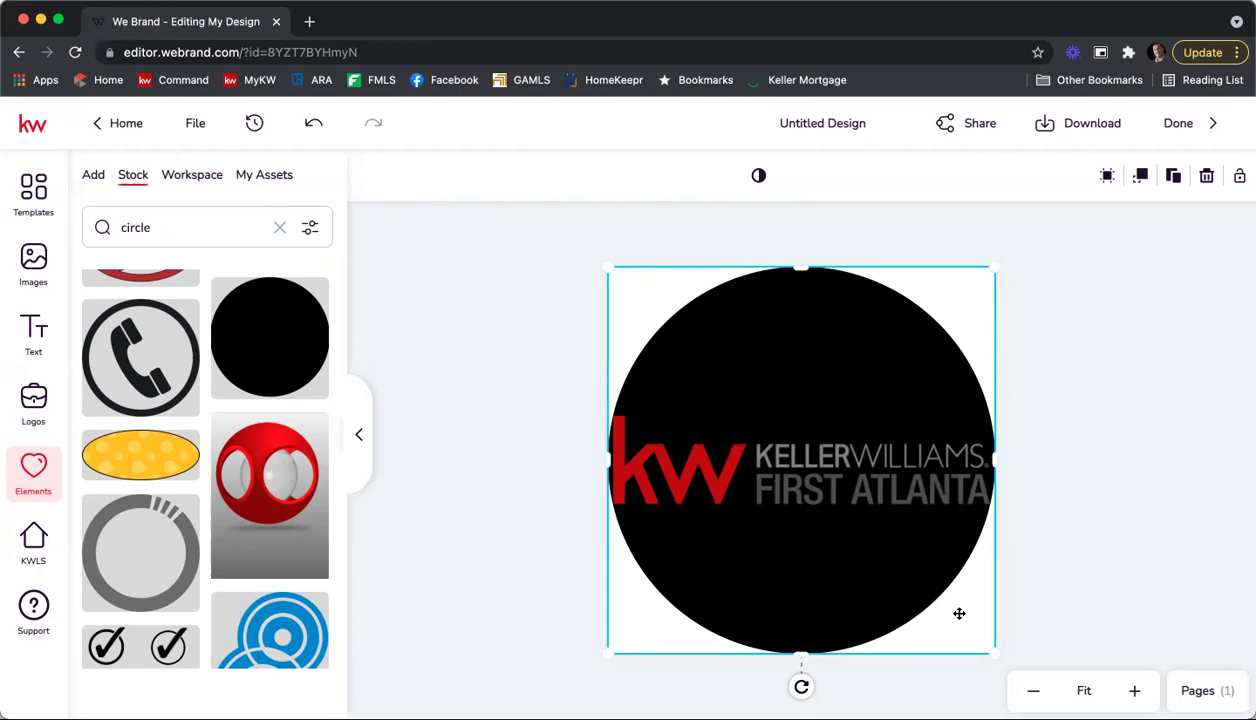
key("Delete")
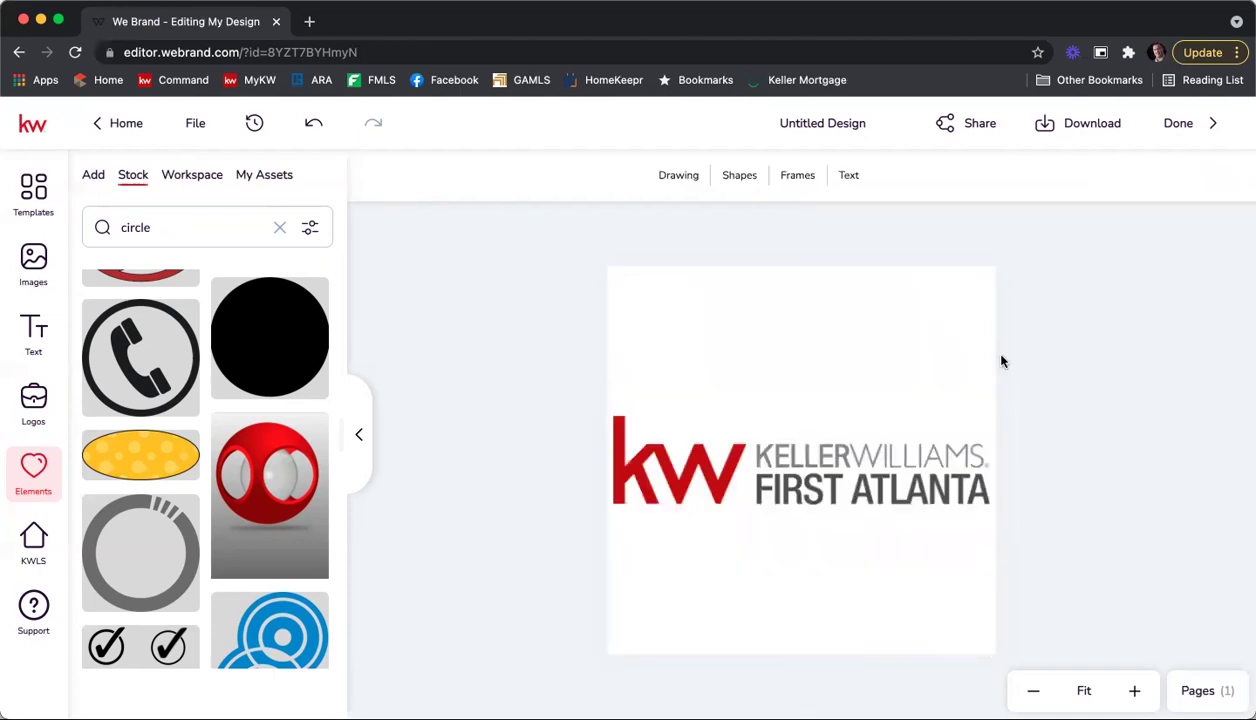
Step: Rename the untitled design to 'KWFA Logo 10/25' and bring up its download options
left_click(836, 117)
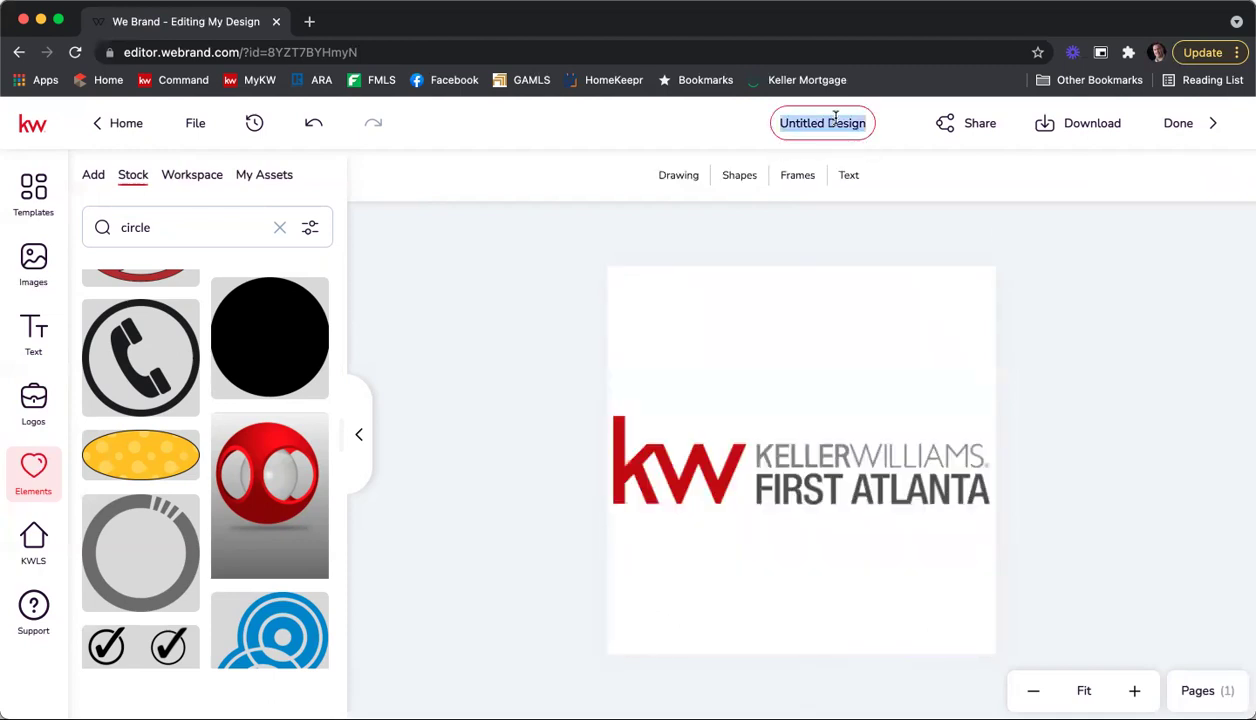
type("KWFA Lo")
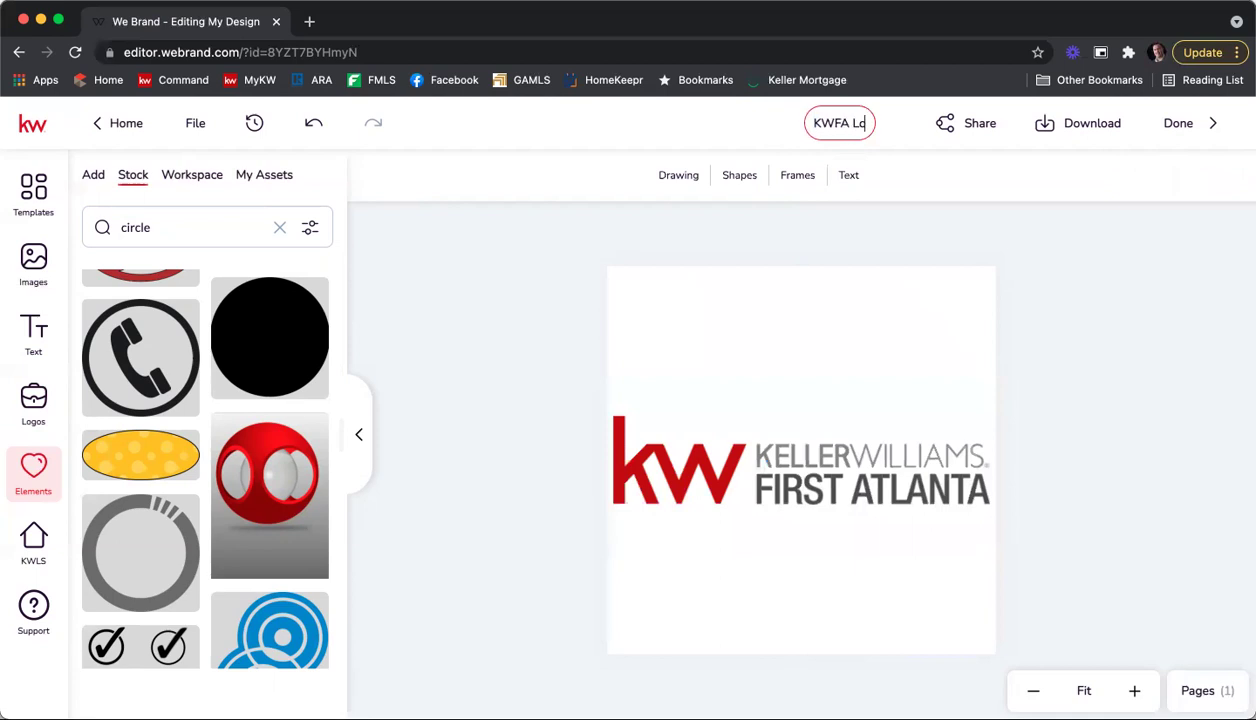
type("go 10")
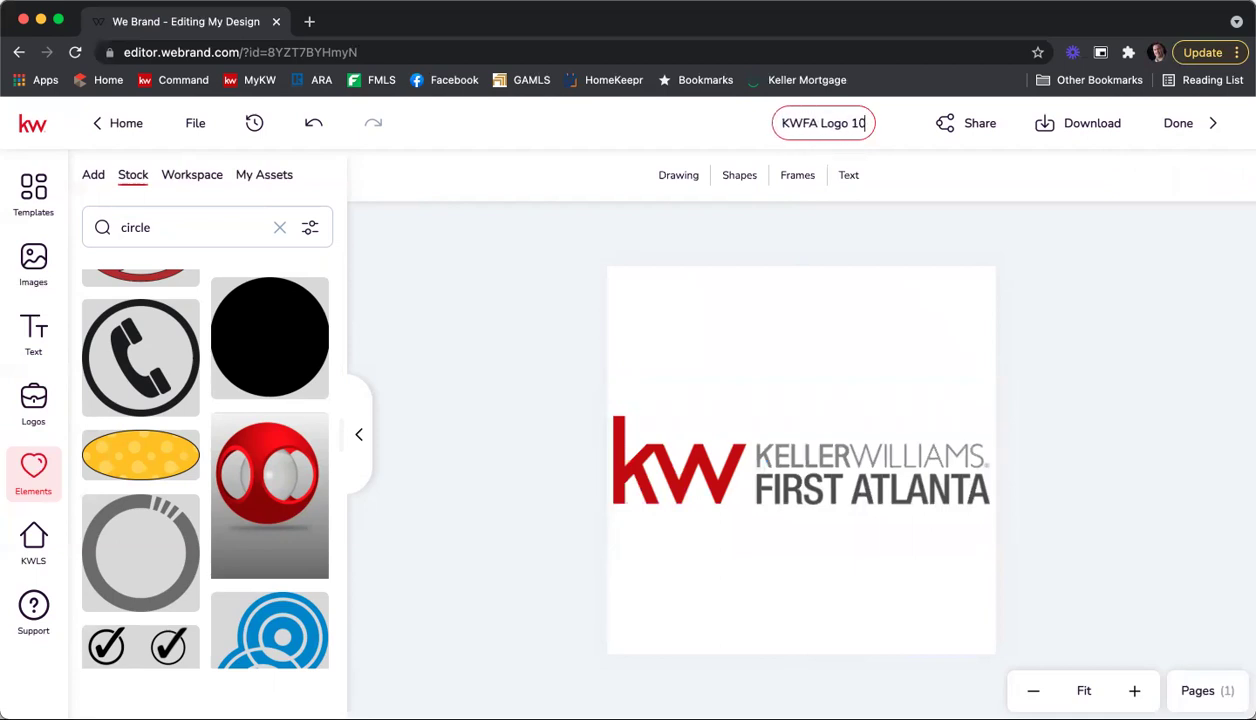
type("/25")
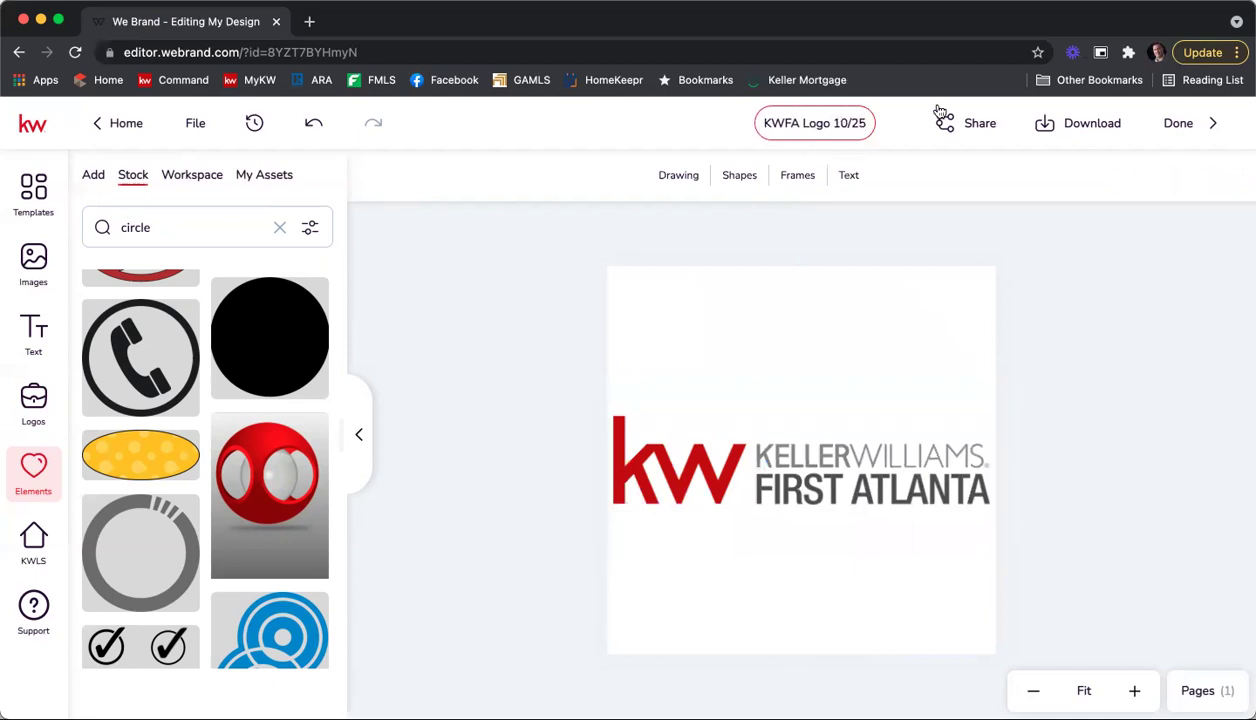
left_click(1058, 134)
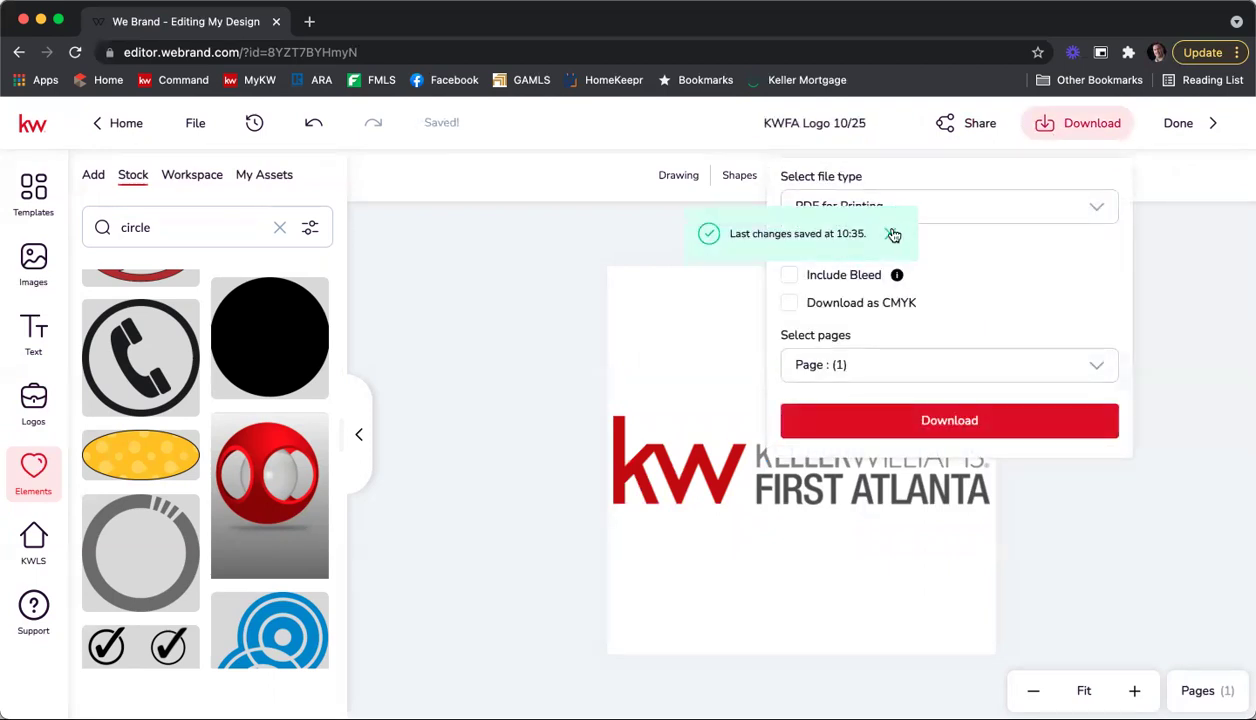
Step: Download the logo as a PNG with transparent background, then finish with Done
left_click(894, 235)
left_click(1060, 118)
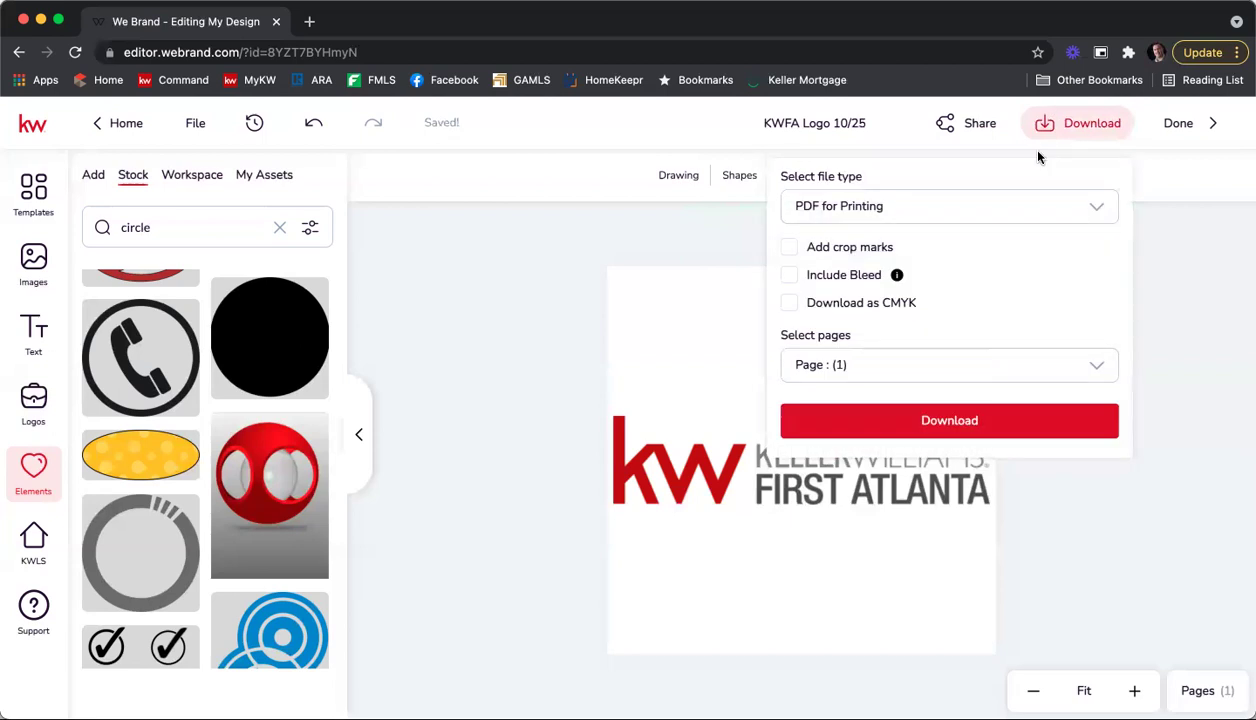
left_click(985, 214)
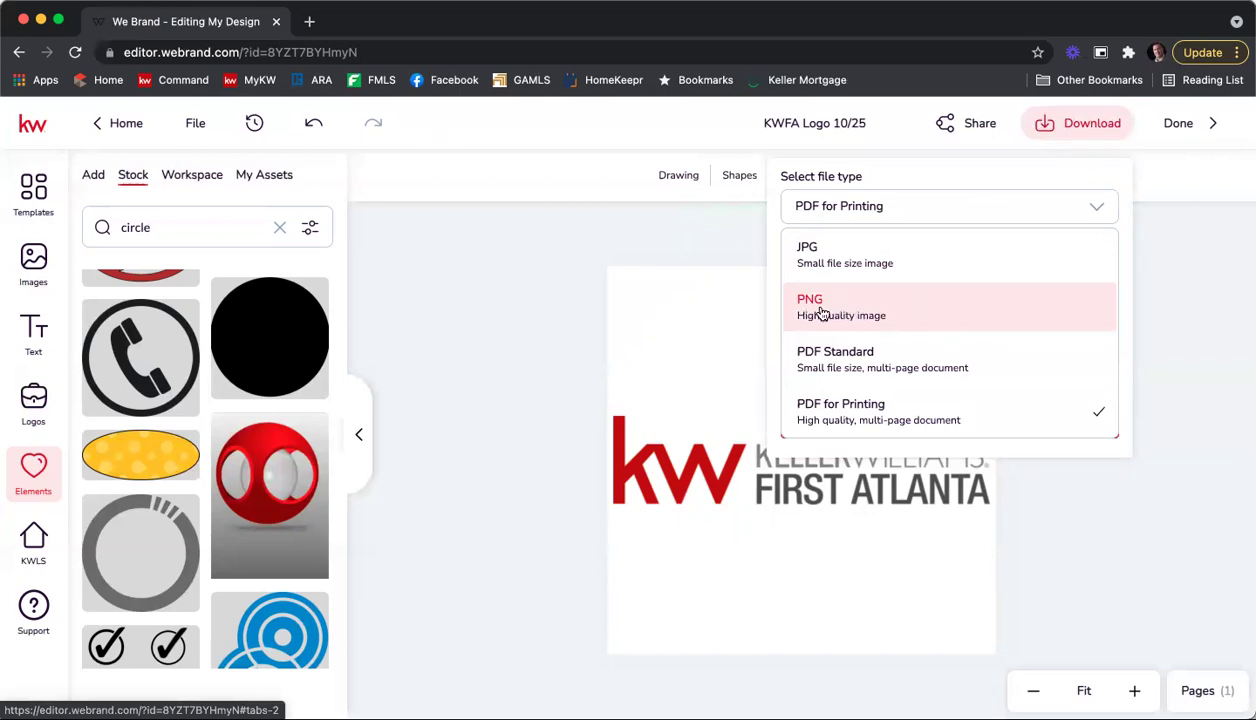
left_click(823, 312)
left_click(790, 250)
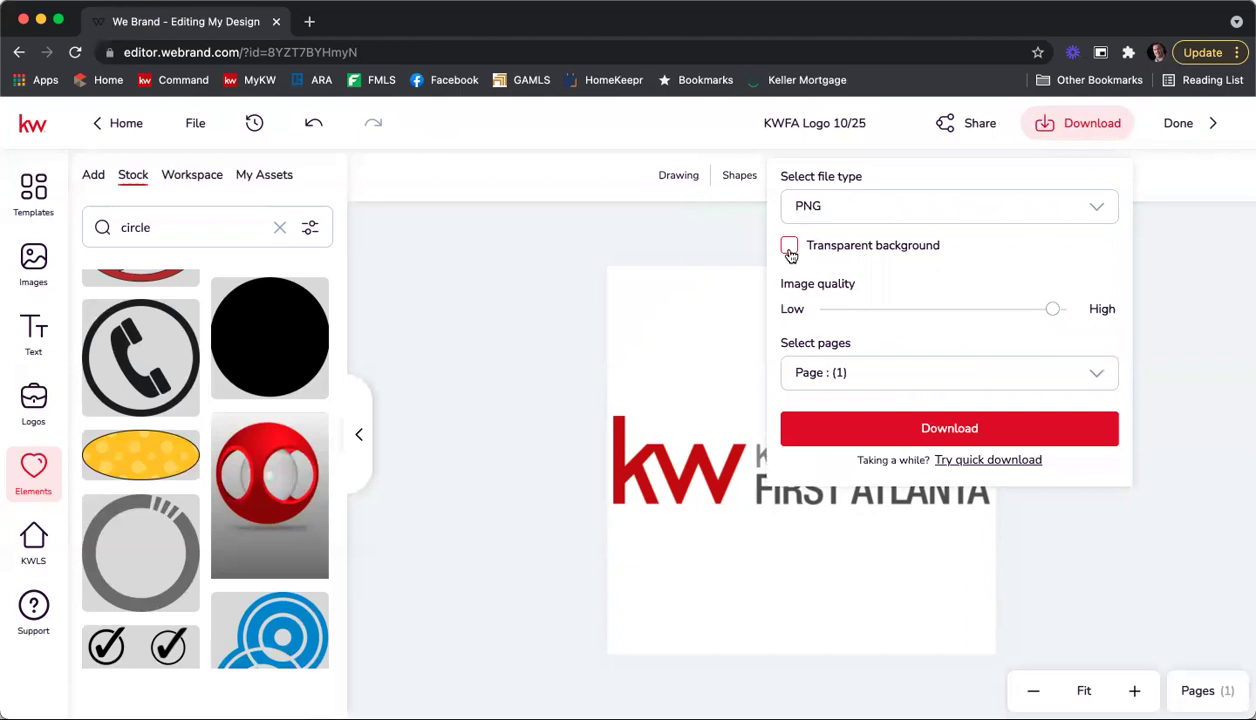
left_click(1003, 427)
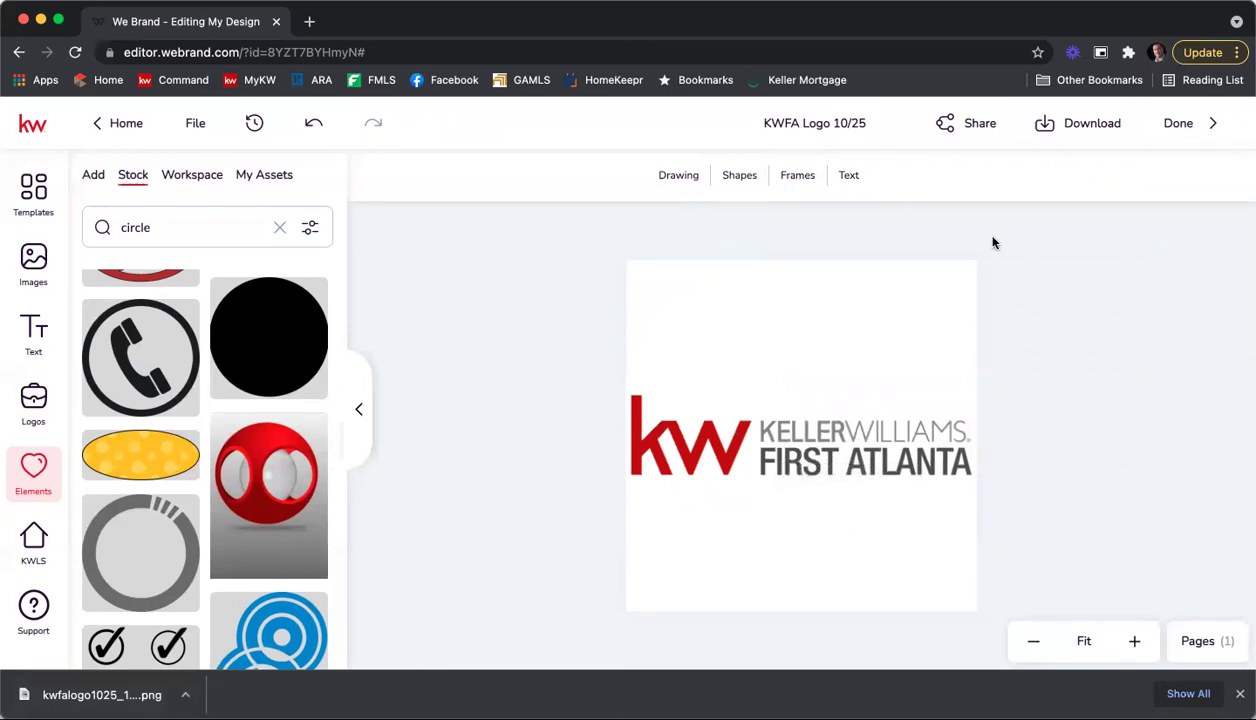
left_click(1185, 124)
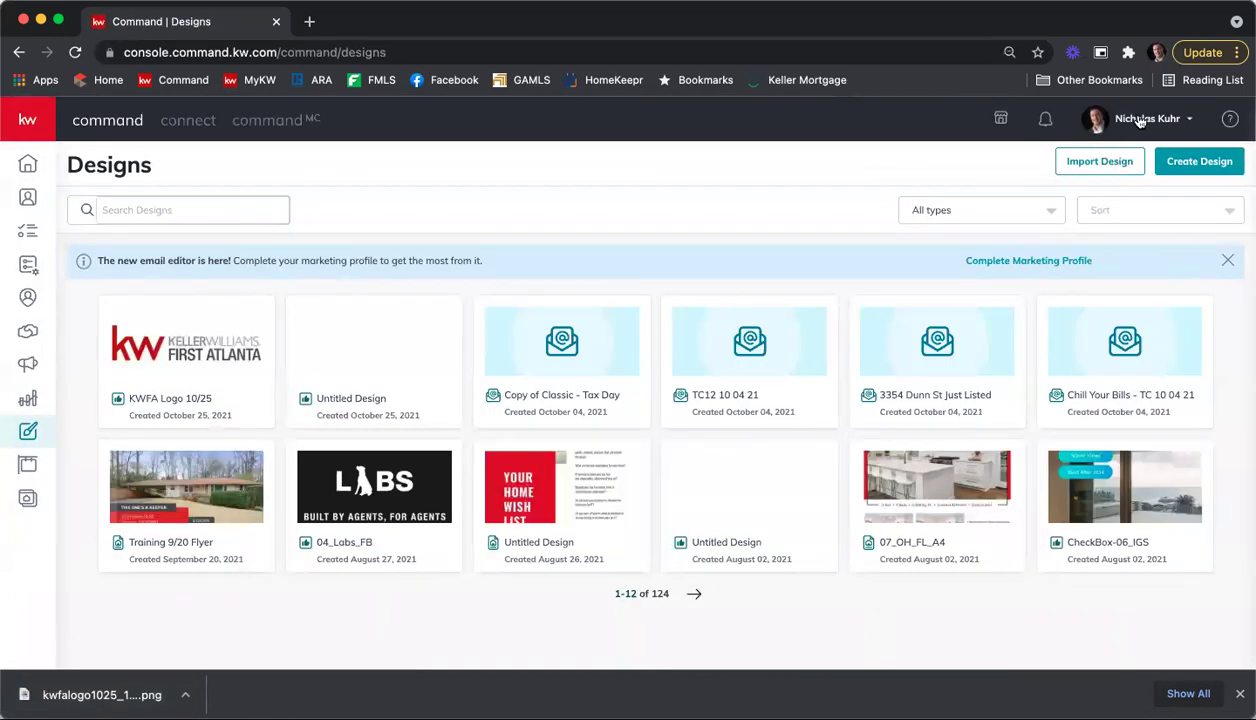
Step: Open Settings > Connect Settings > Marketing Profile and scroll to the Market Center / Brokerage section
left_click(1140, 121)
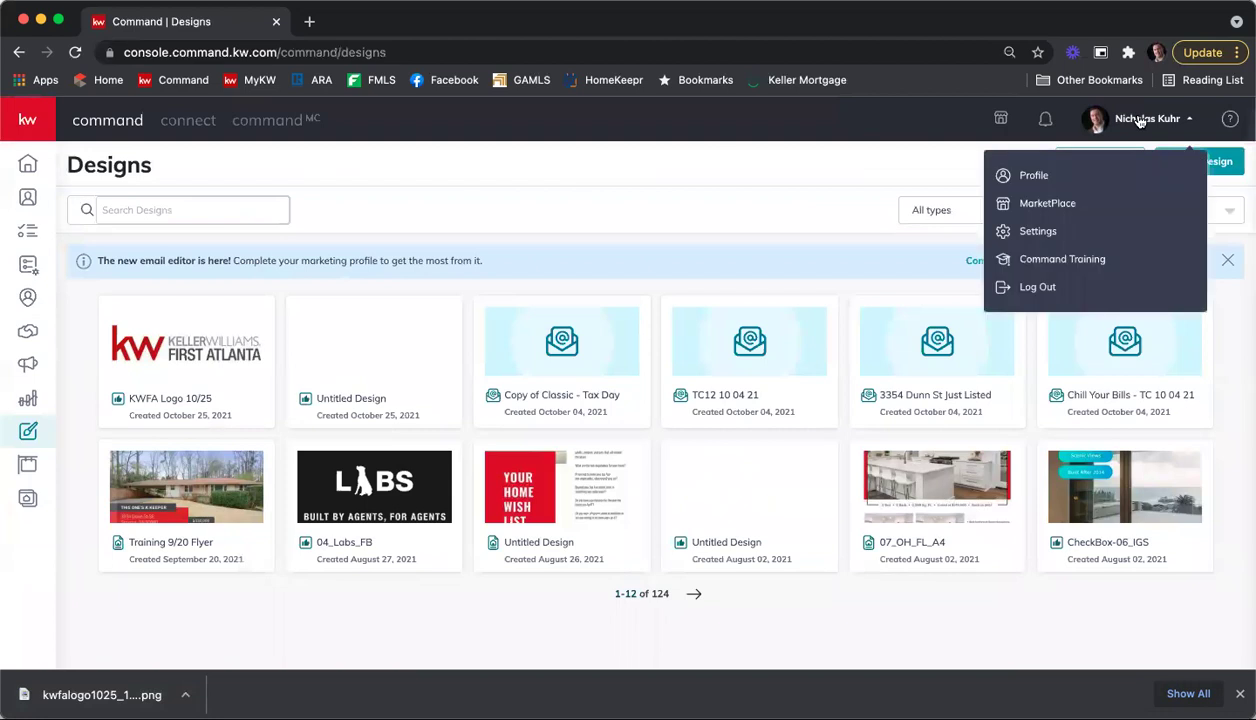
left_click(1066, 232)
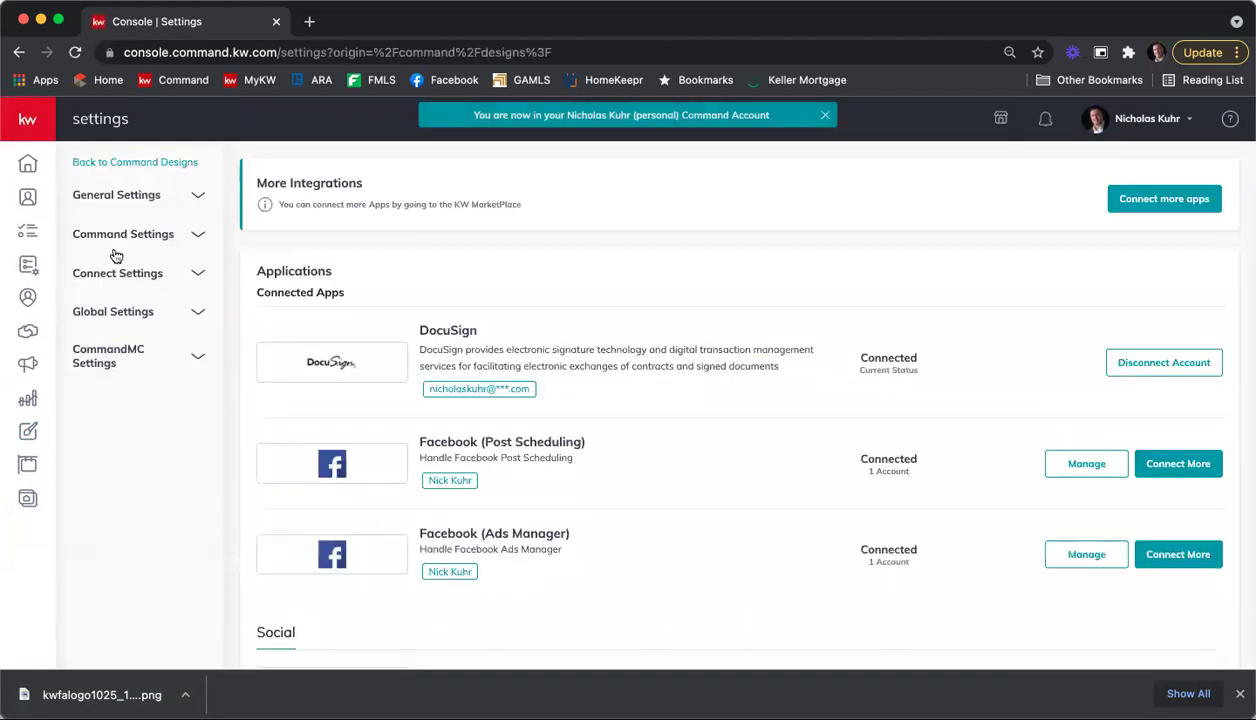
left_click(115, 272)
left_click(112, 312)
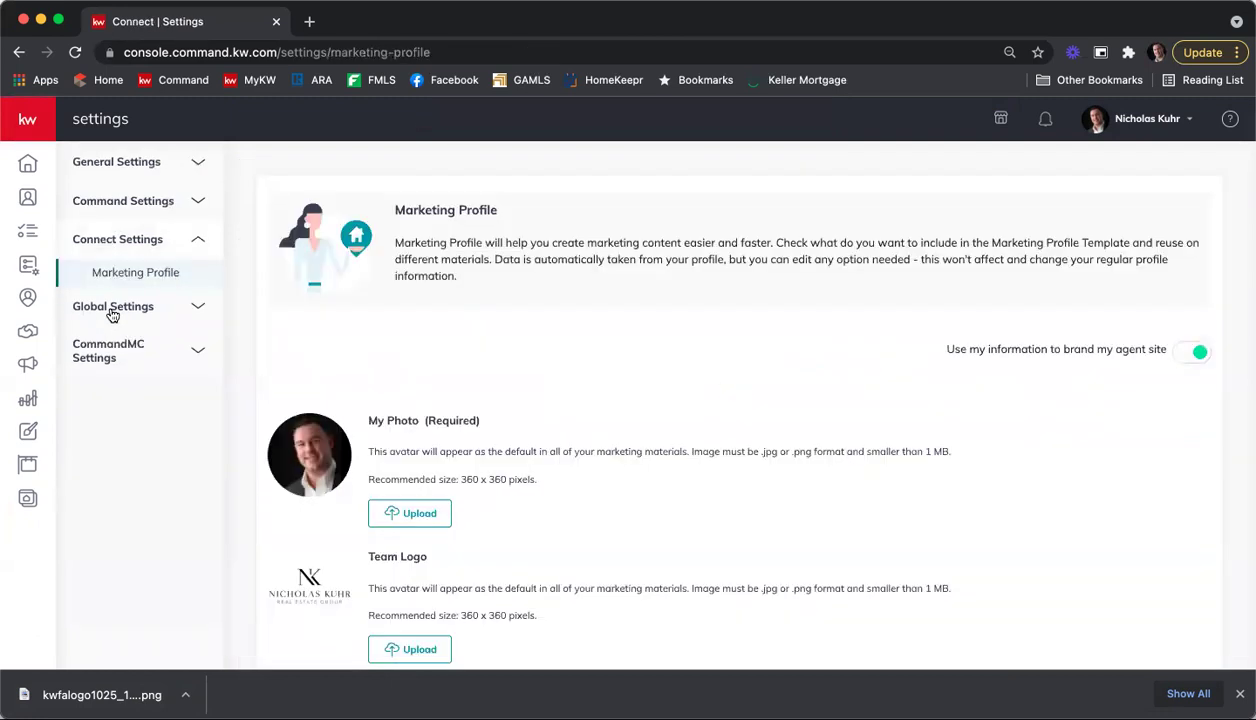
scroll(645, 338, "down", 3)
scroll(654, 347, "down", 10)
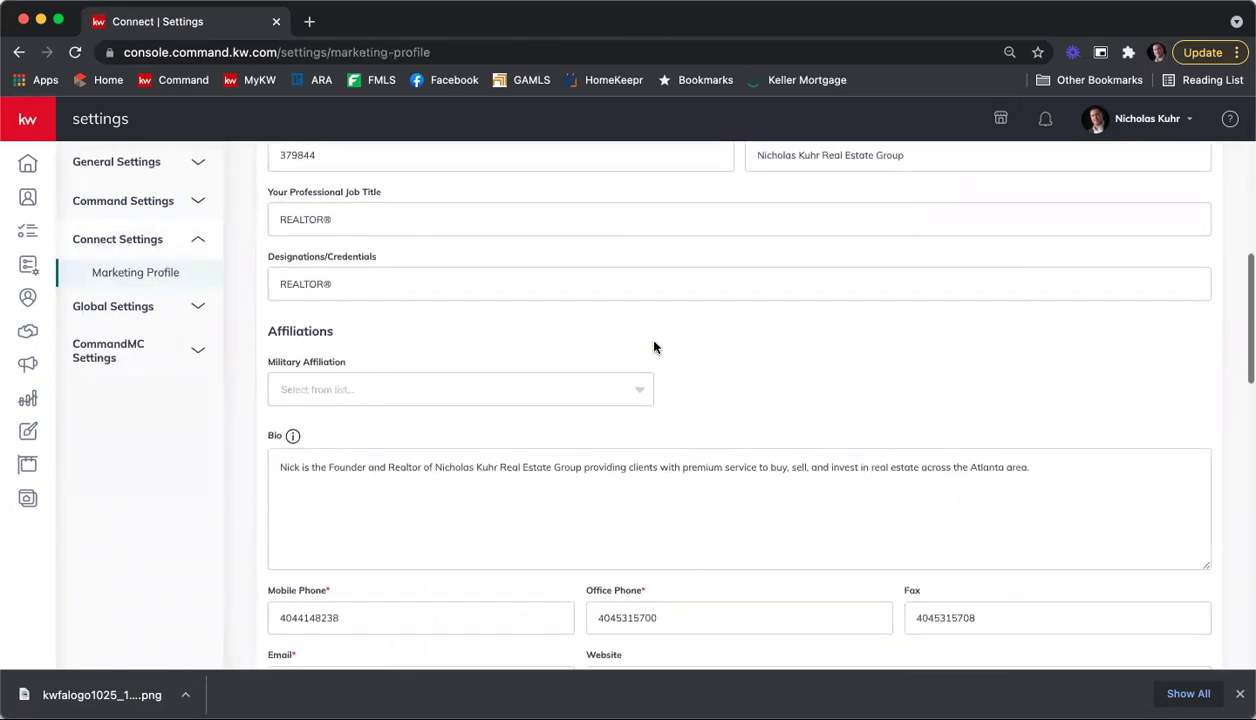
Step: Open the brokerage logo upload chooser, cancel it without uploading, and close the downloads bar
left_click(425, 357)
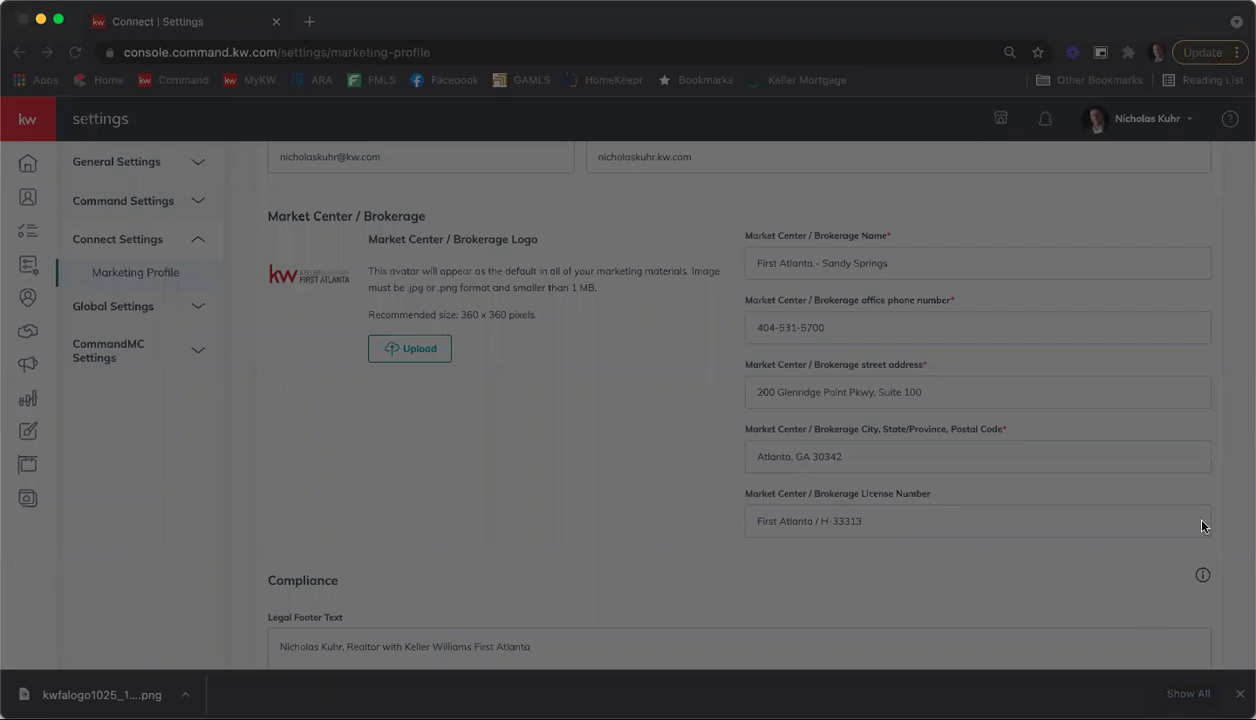
key("Return")
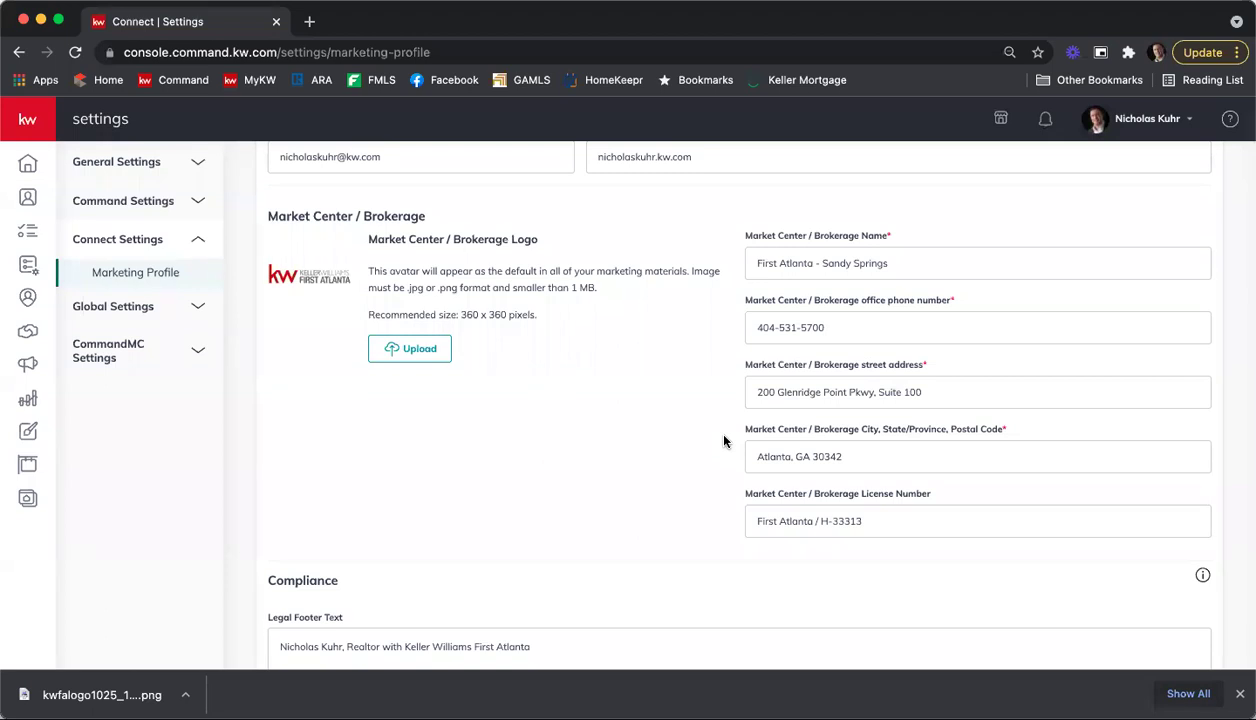
left_click(1237, 693)
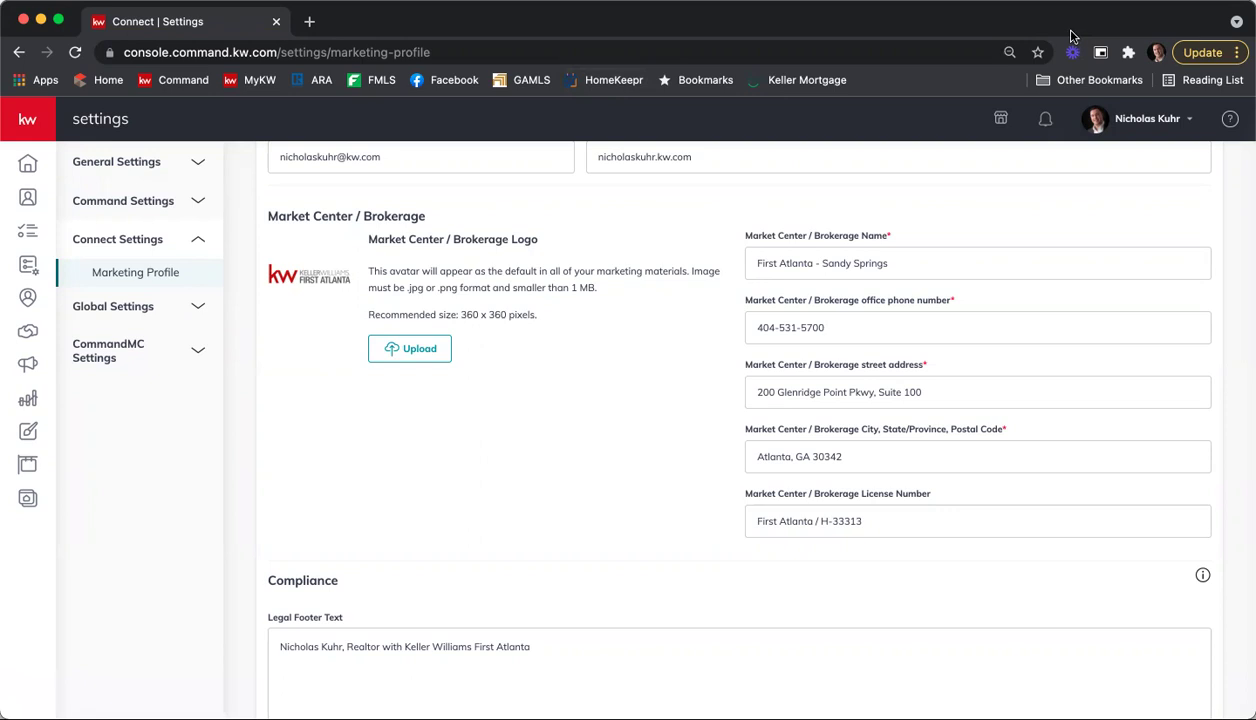